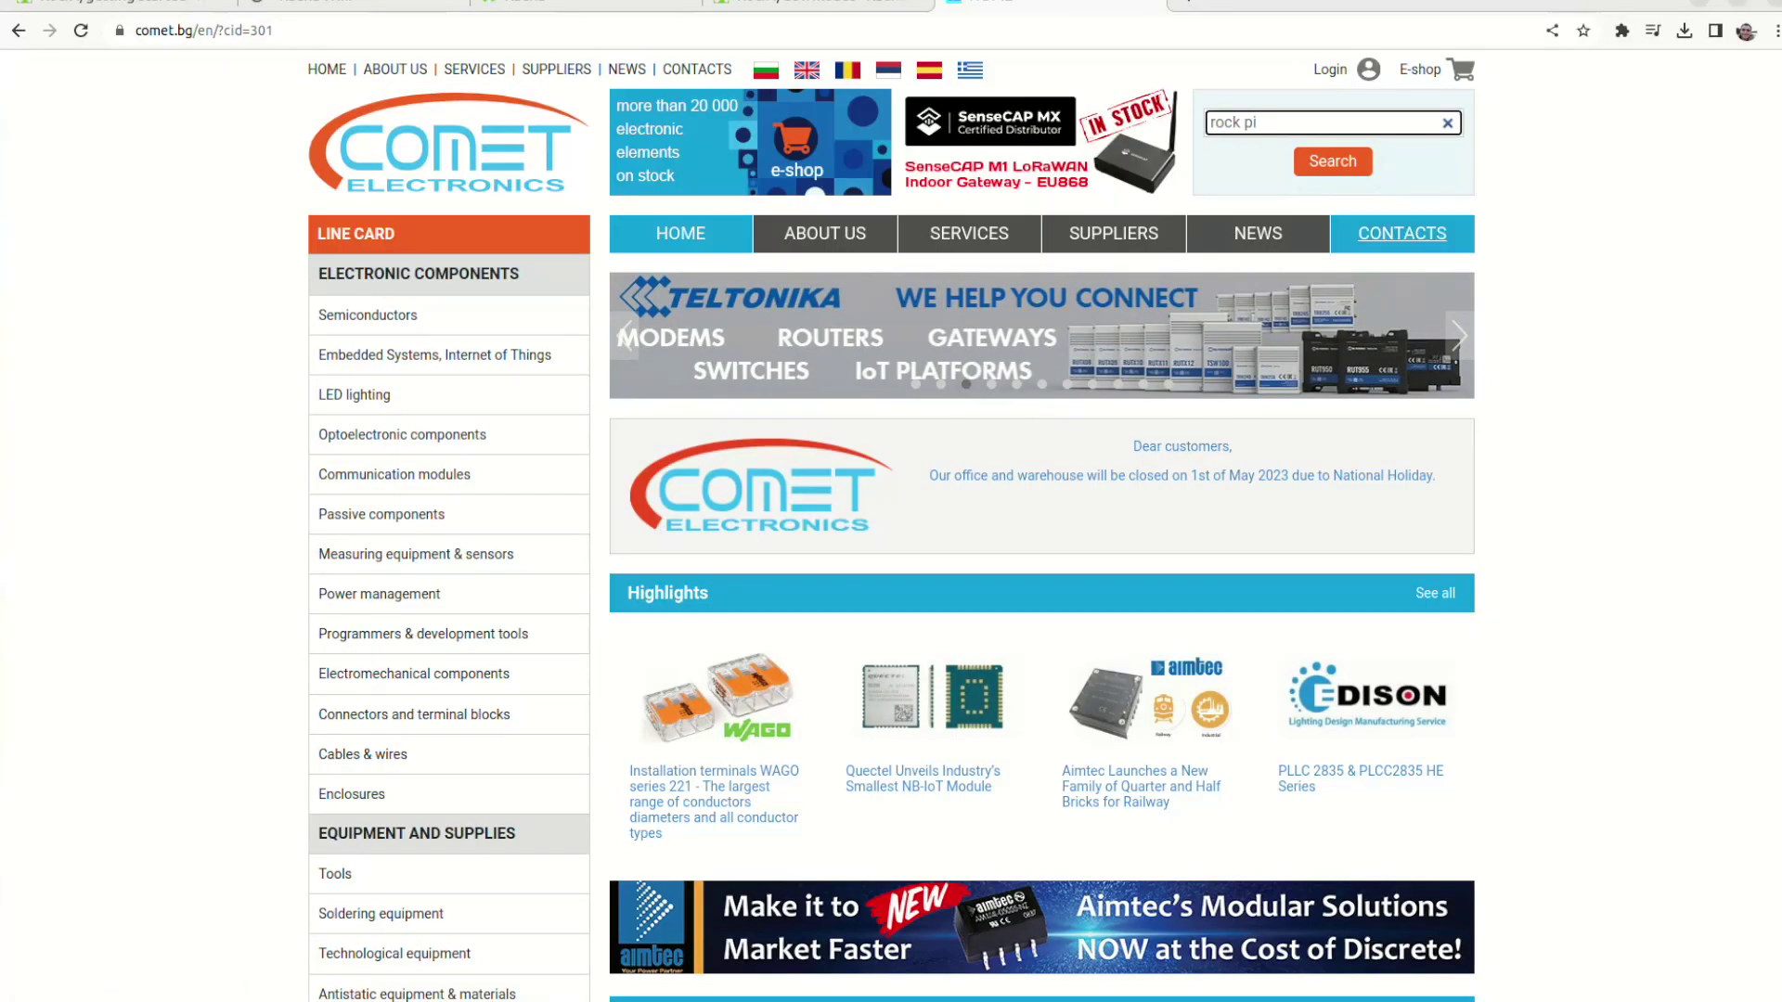
# Search the store for rock pi and open the ROCK Pi 4 Model B 2GB product page
pyautogui.press('Return')
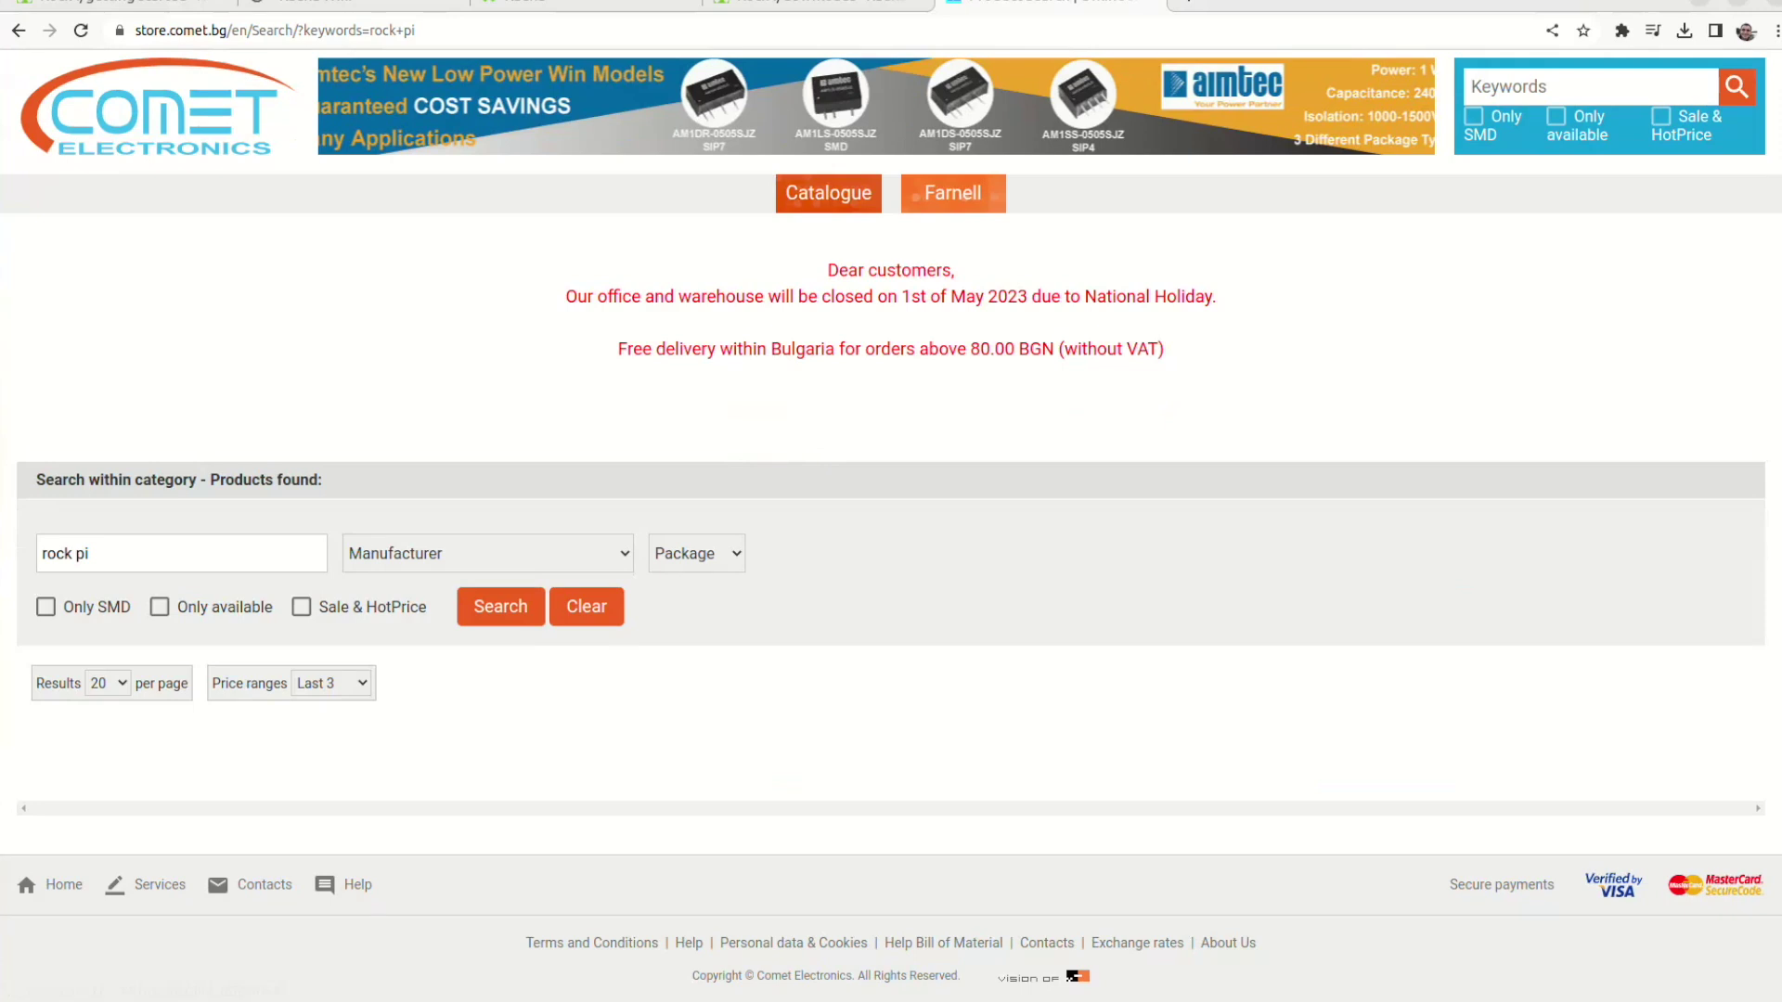
pyautogui.scroll(-10, 176, 684)
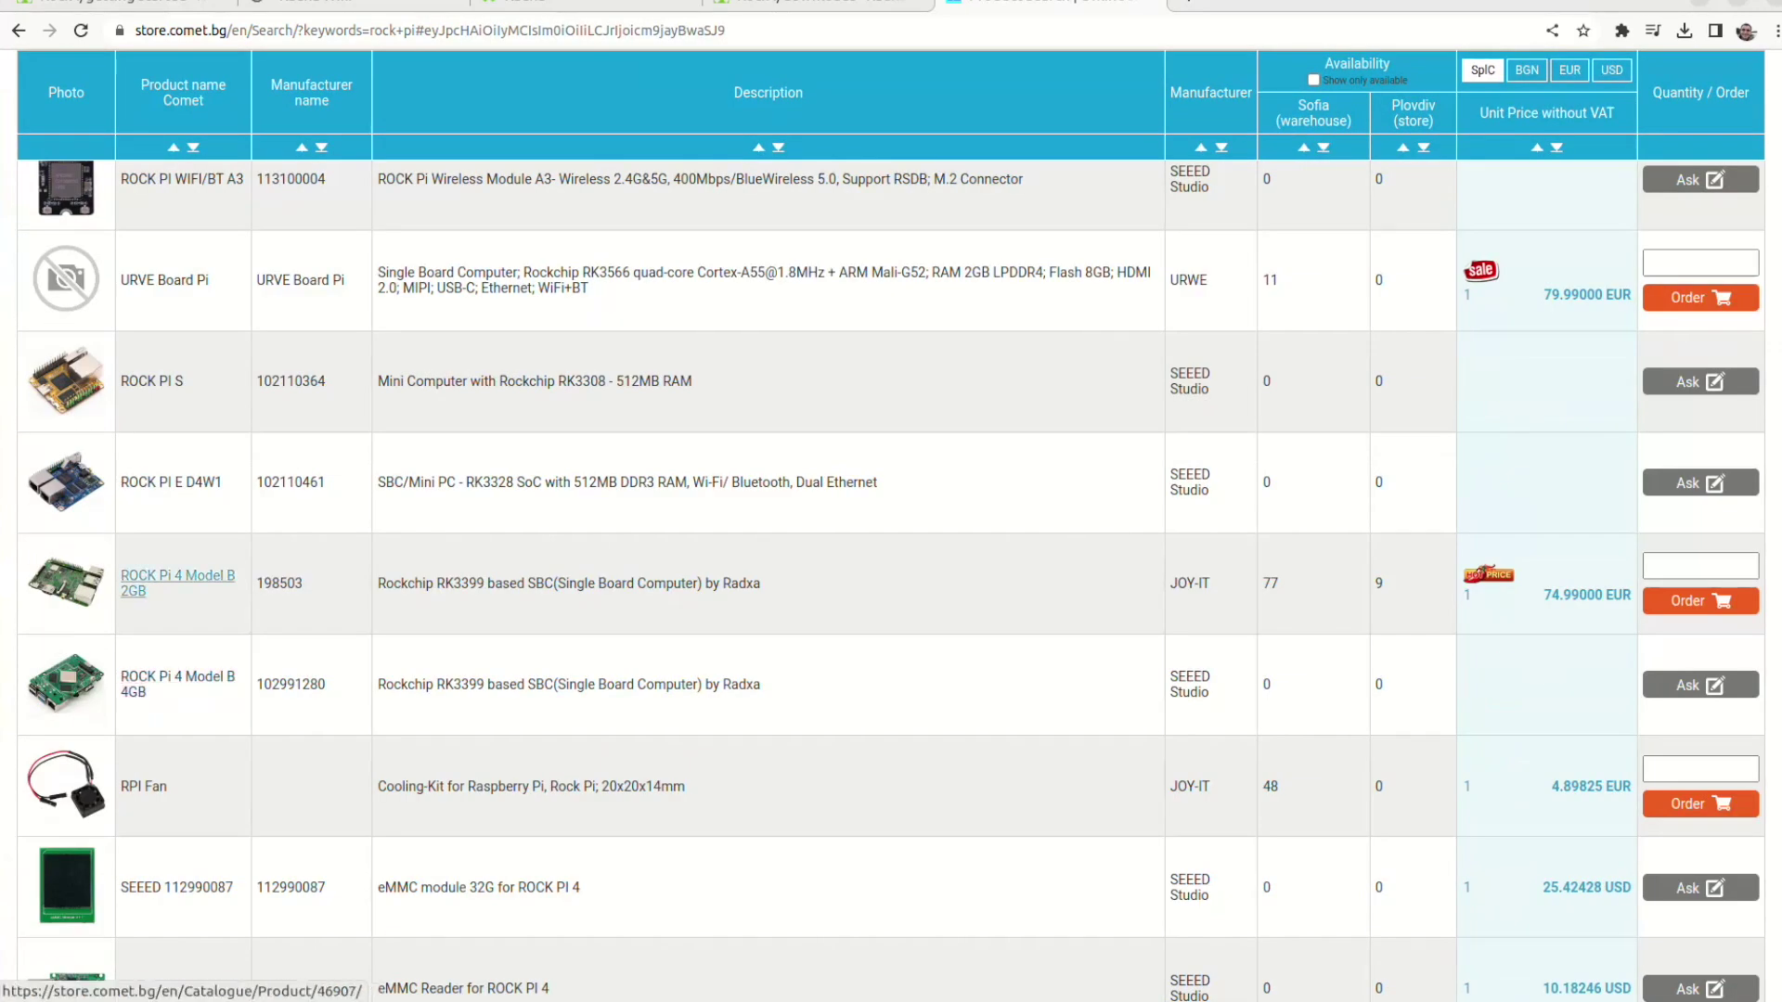
pyautogui.click(177, 582)
pyautogui.scroll(-1, 177, 583)
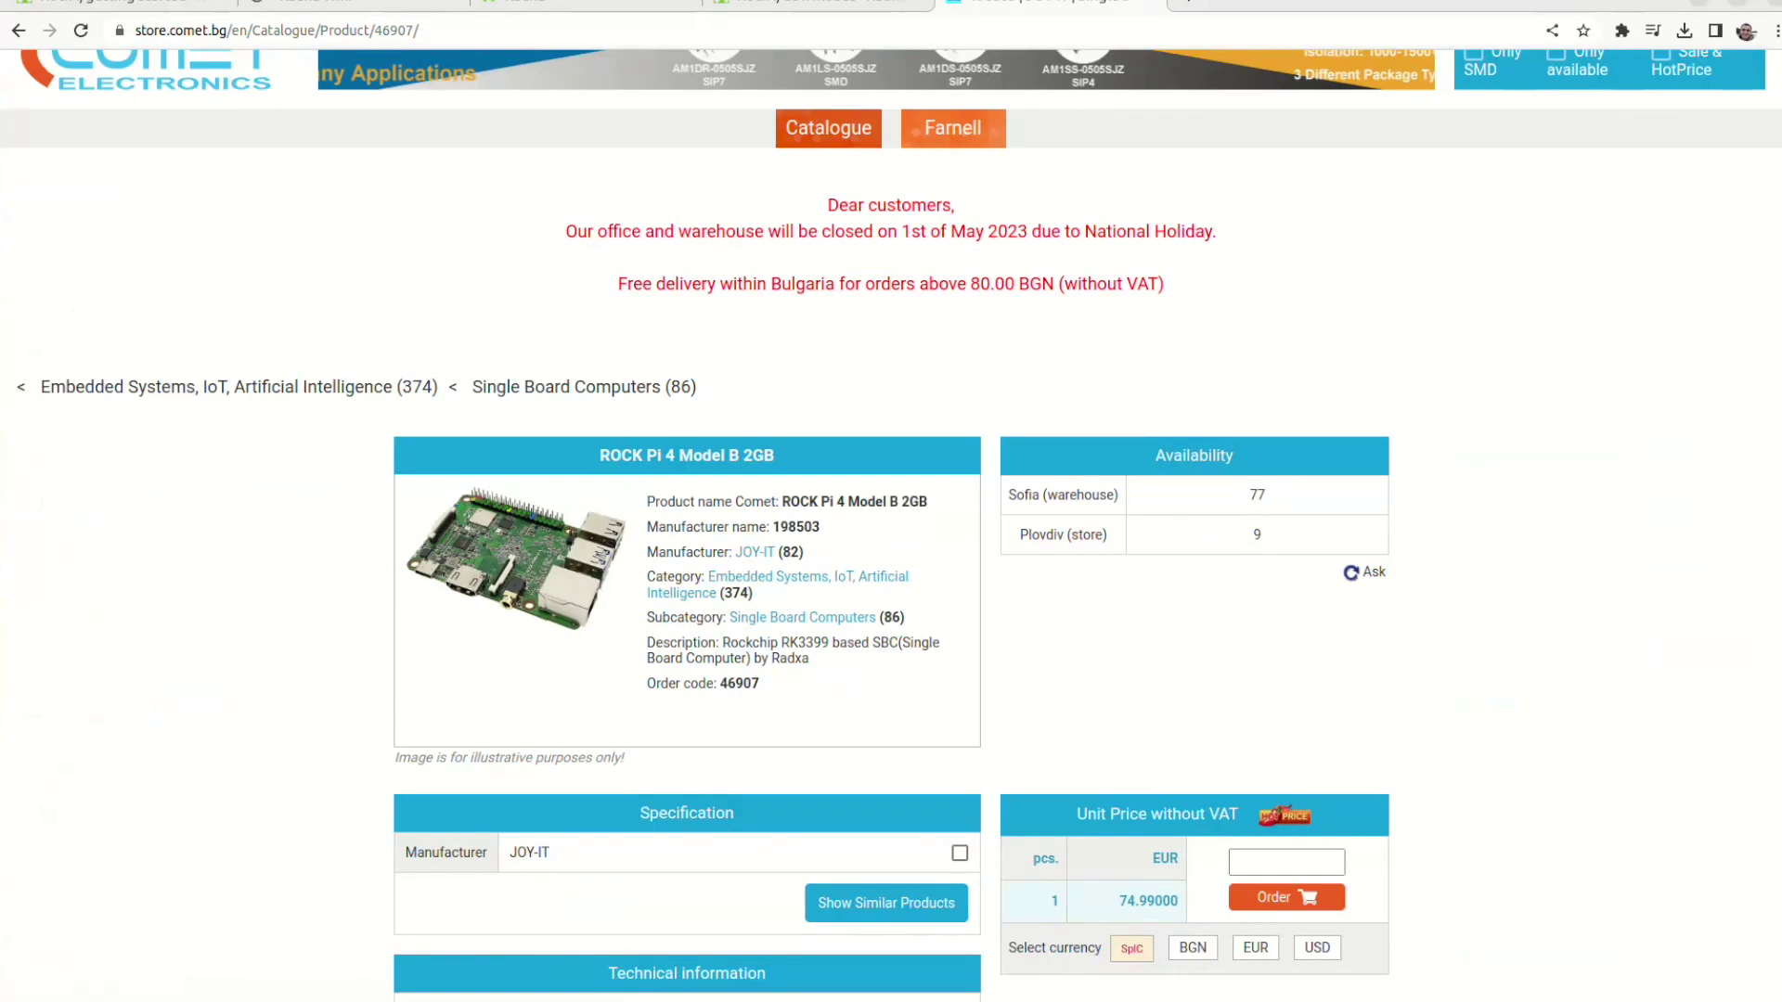
pyautogui.scroll(-1, 891, 538)
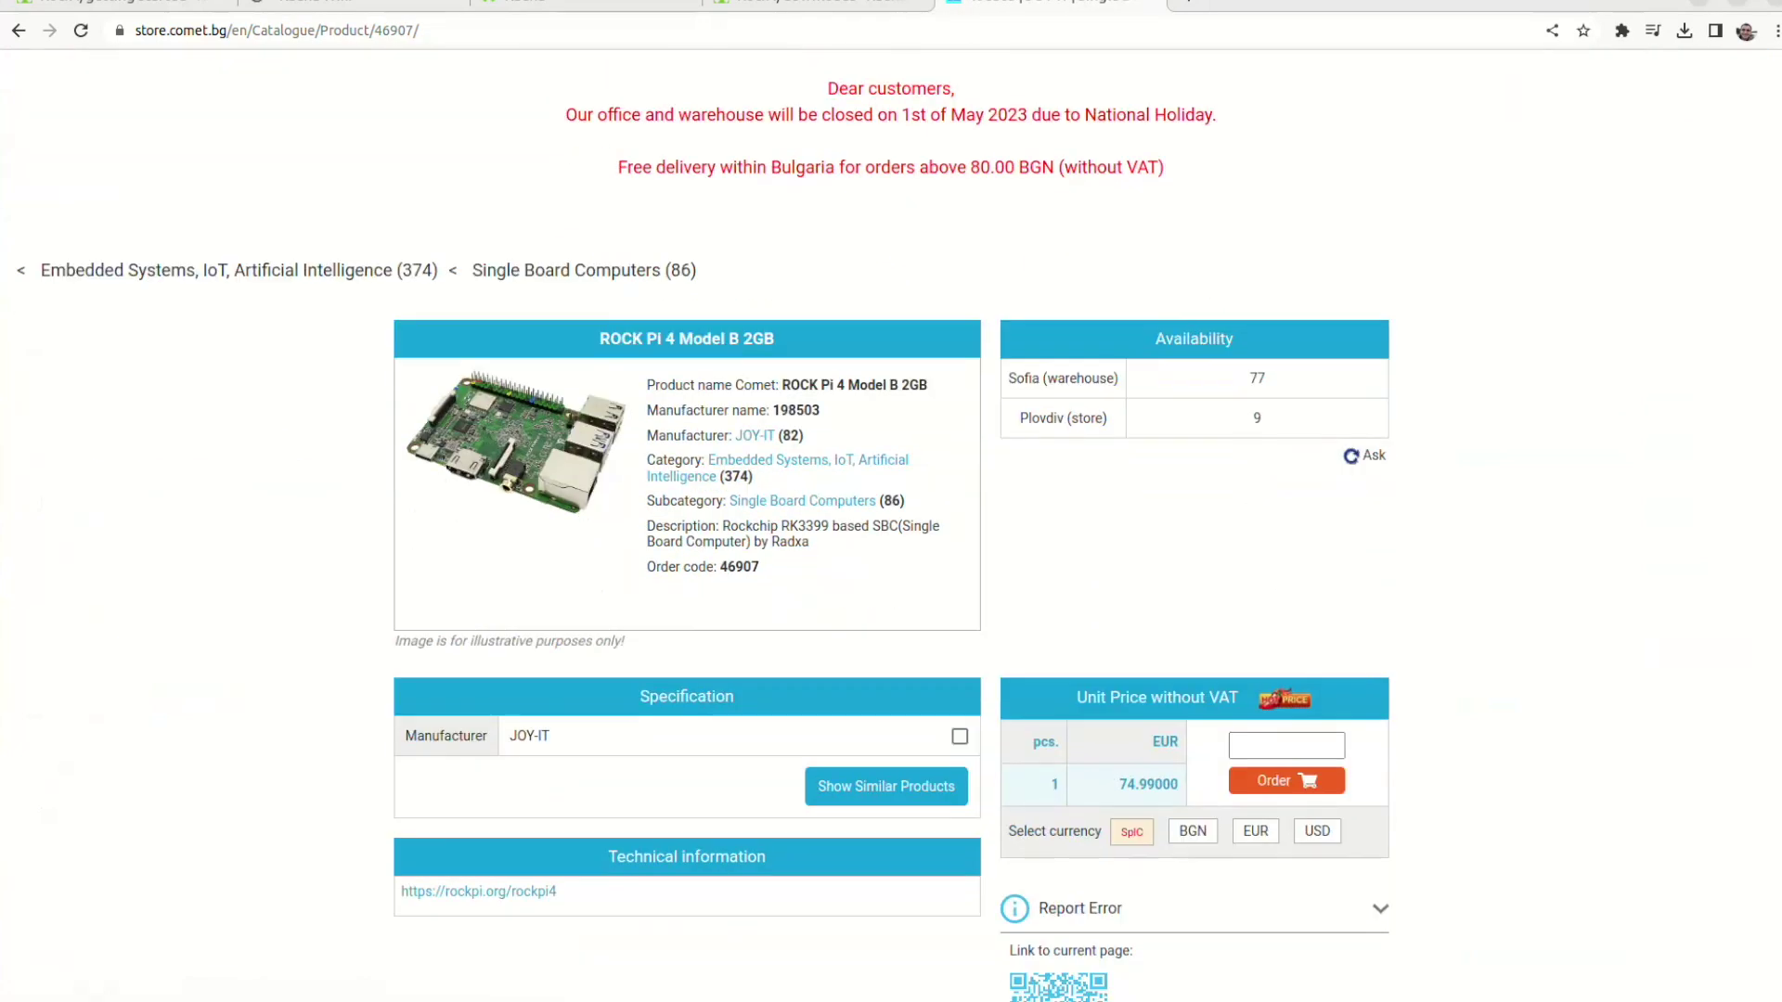
pyautogui.scroll(-2, 891, 538)
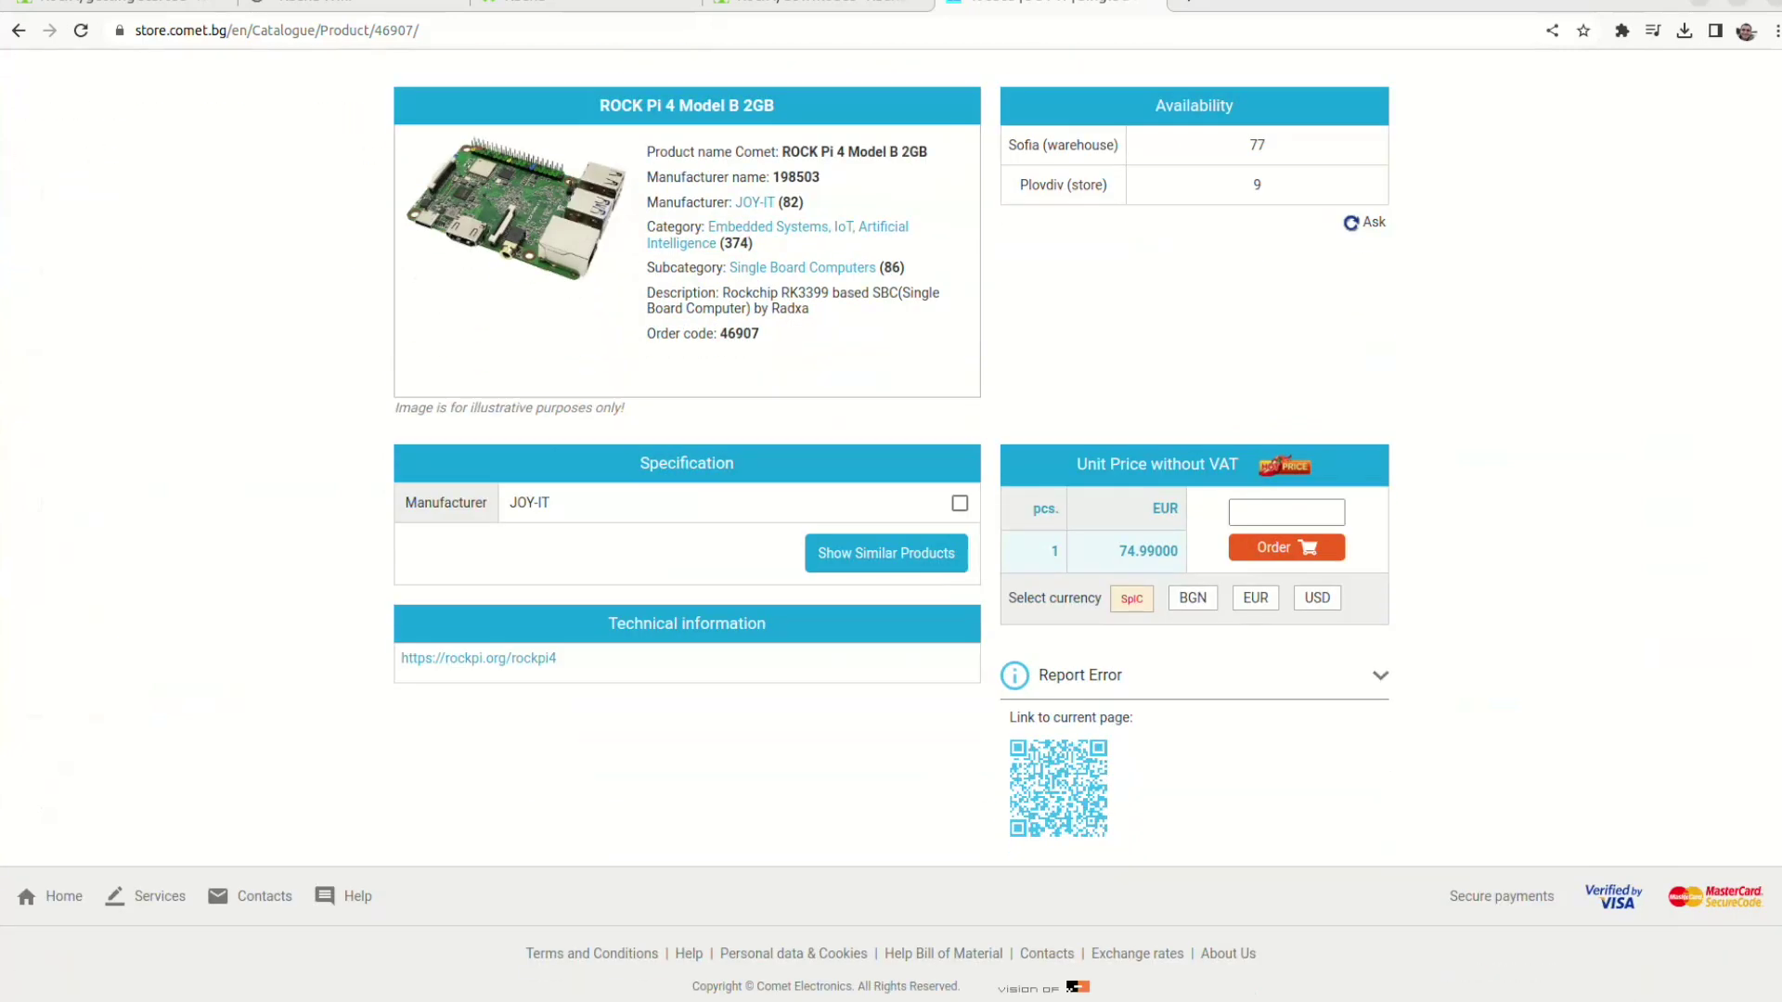
# Follow the rockpi.org/rockpi4 link under Technical information to the Radxa ROCK 4 pages
pyautogui.click(478, 658)
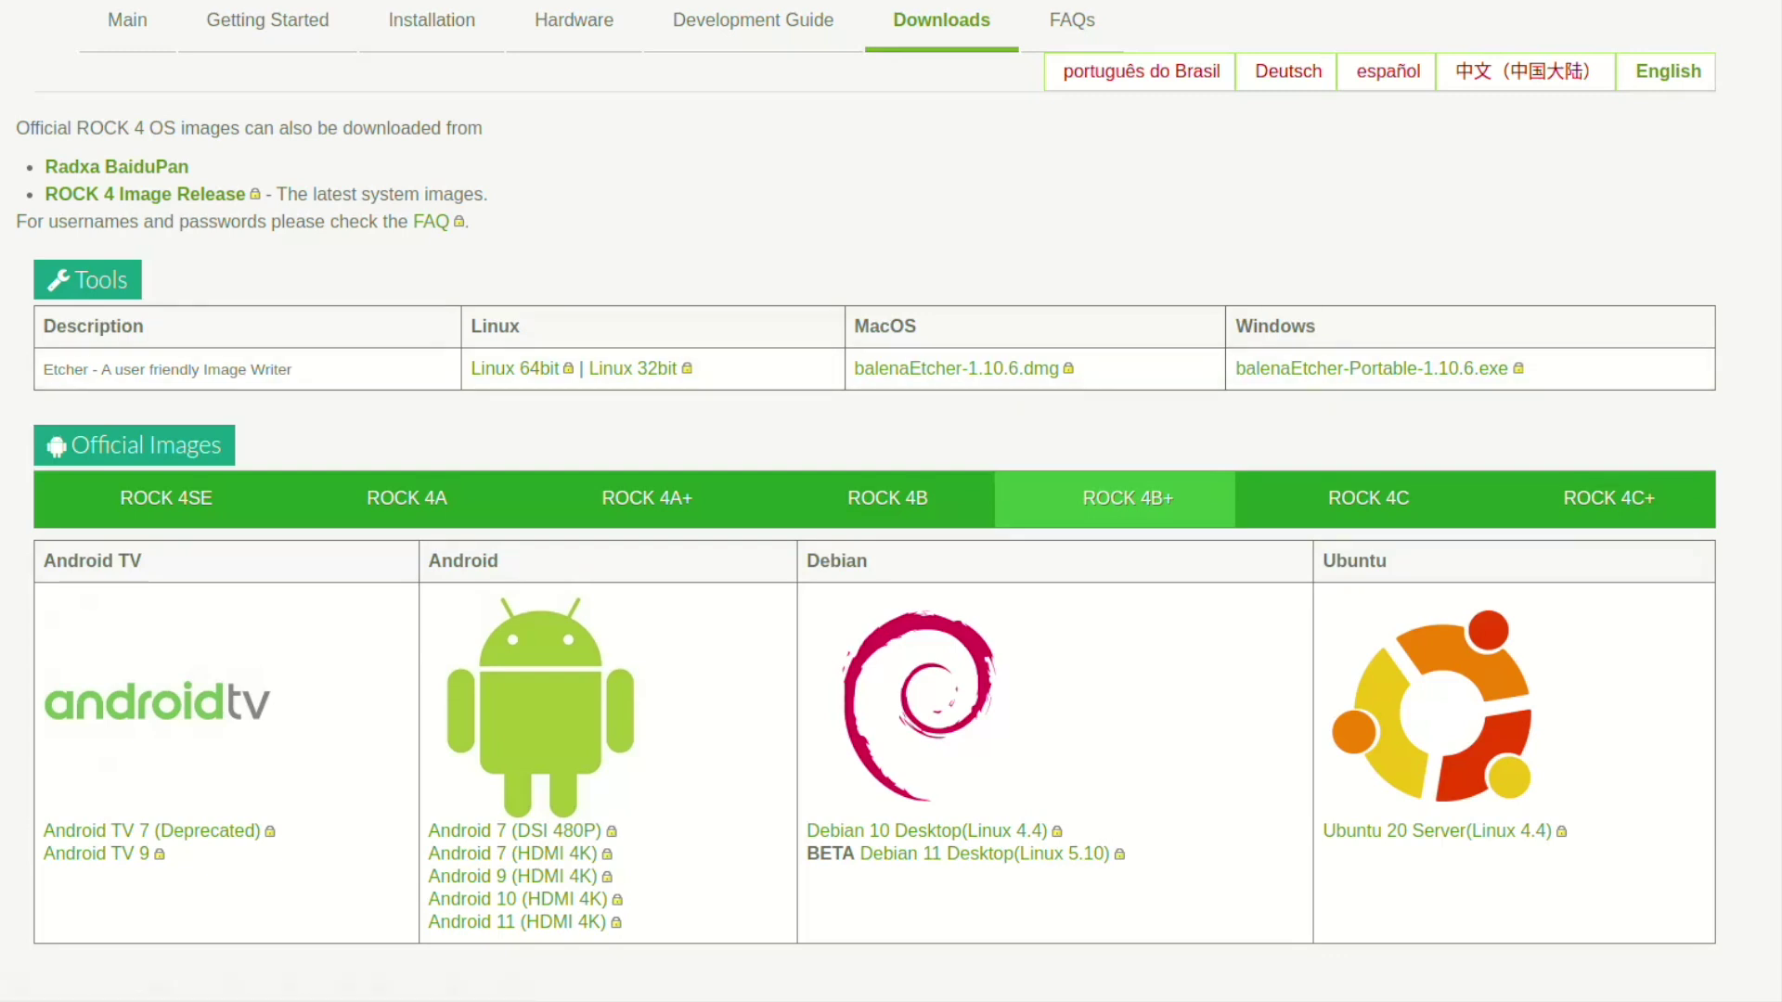
pyautogui.scroll(-3, 875, 502)
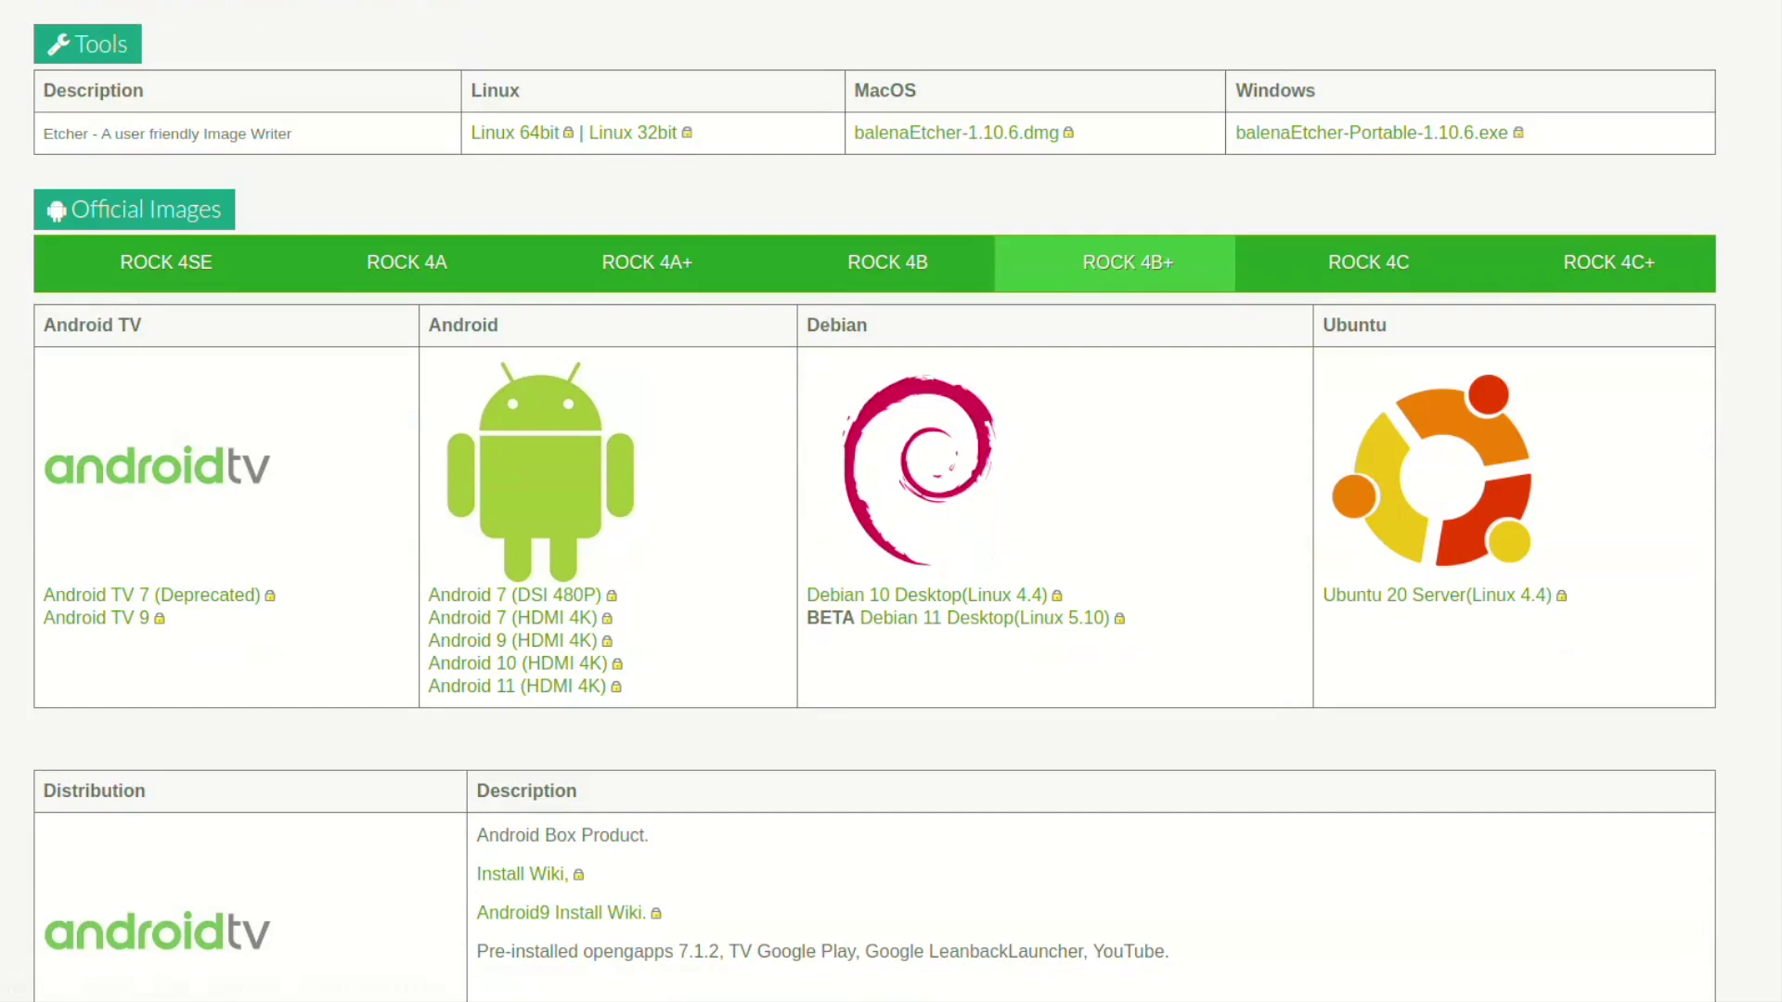
pyautogui.scroll(-2, 875, 501)
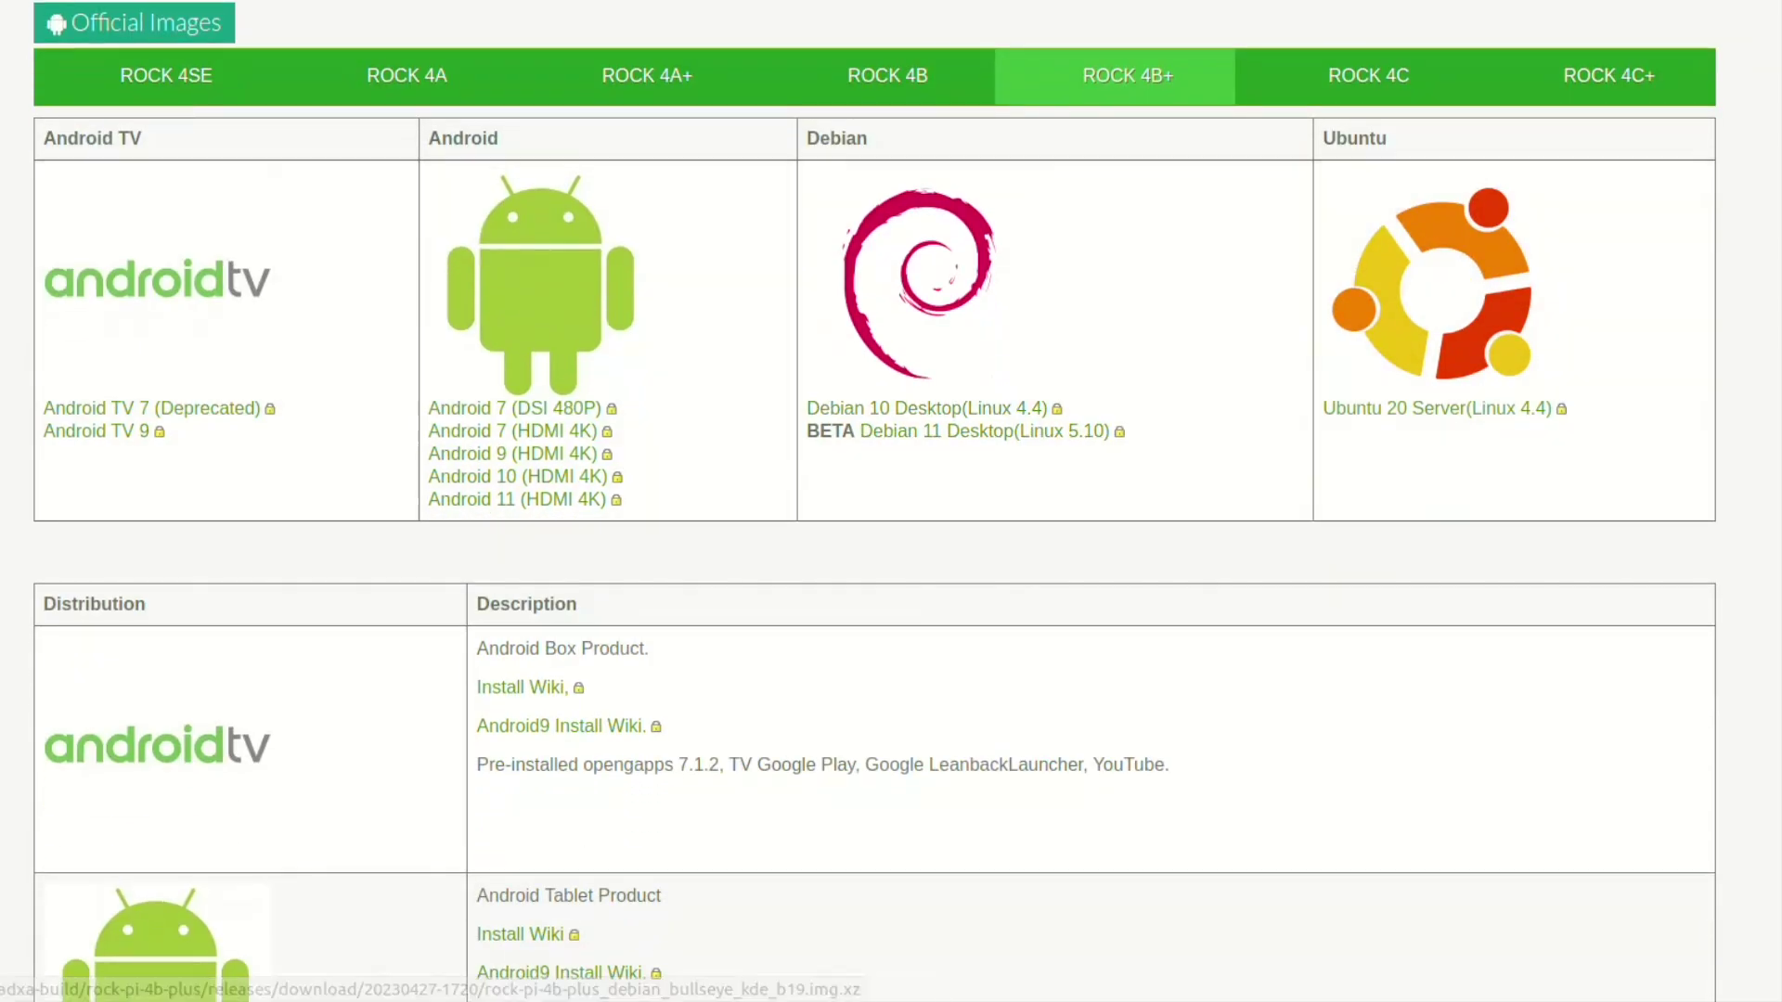
pyautogui.scroll(-3, 875, 501)
pyautogui.scroll(-2, 875, 501)
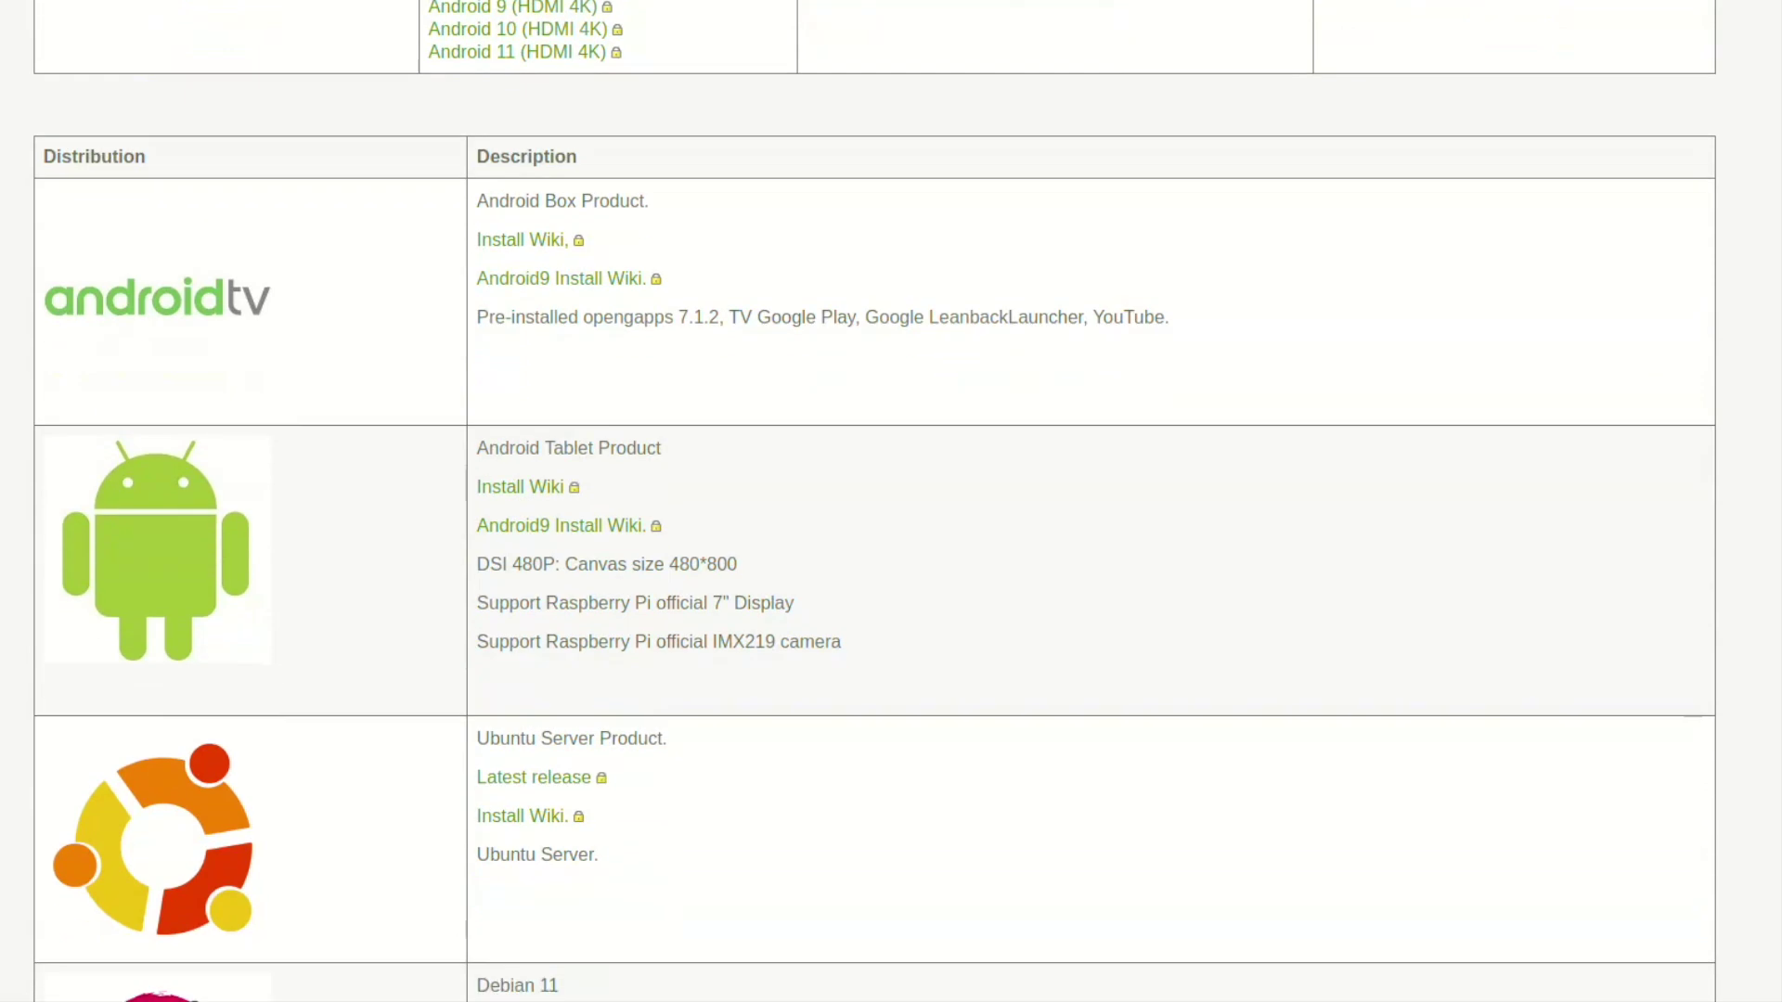
pyautogui.scroll(-4, 876, 501)
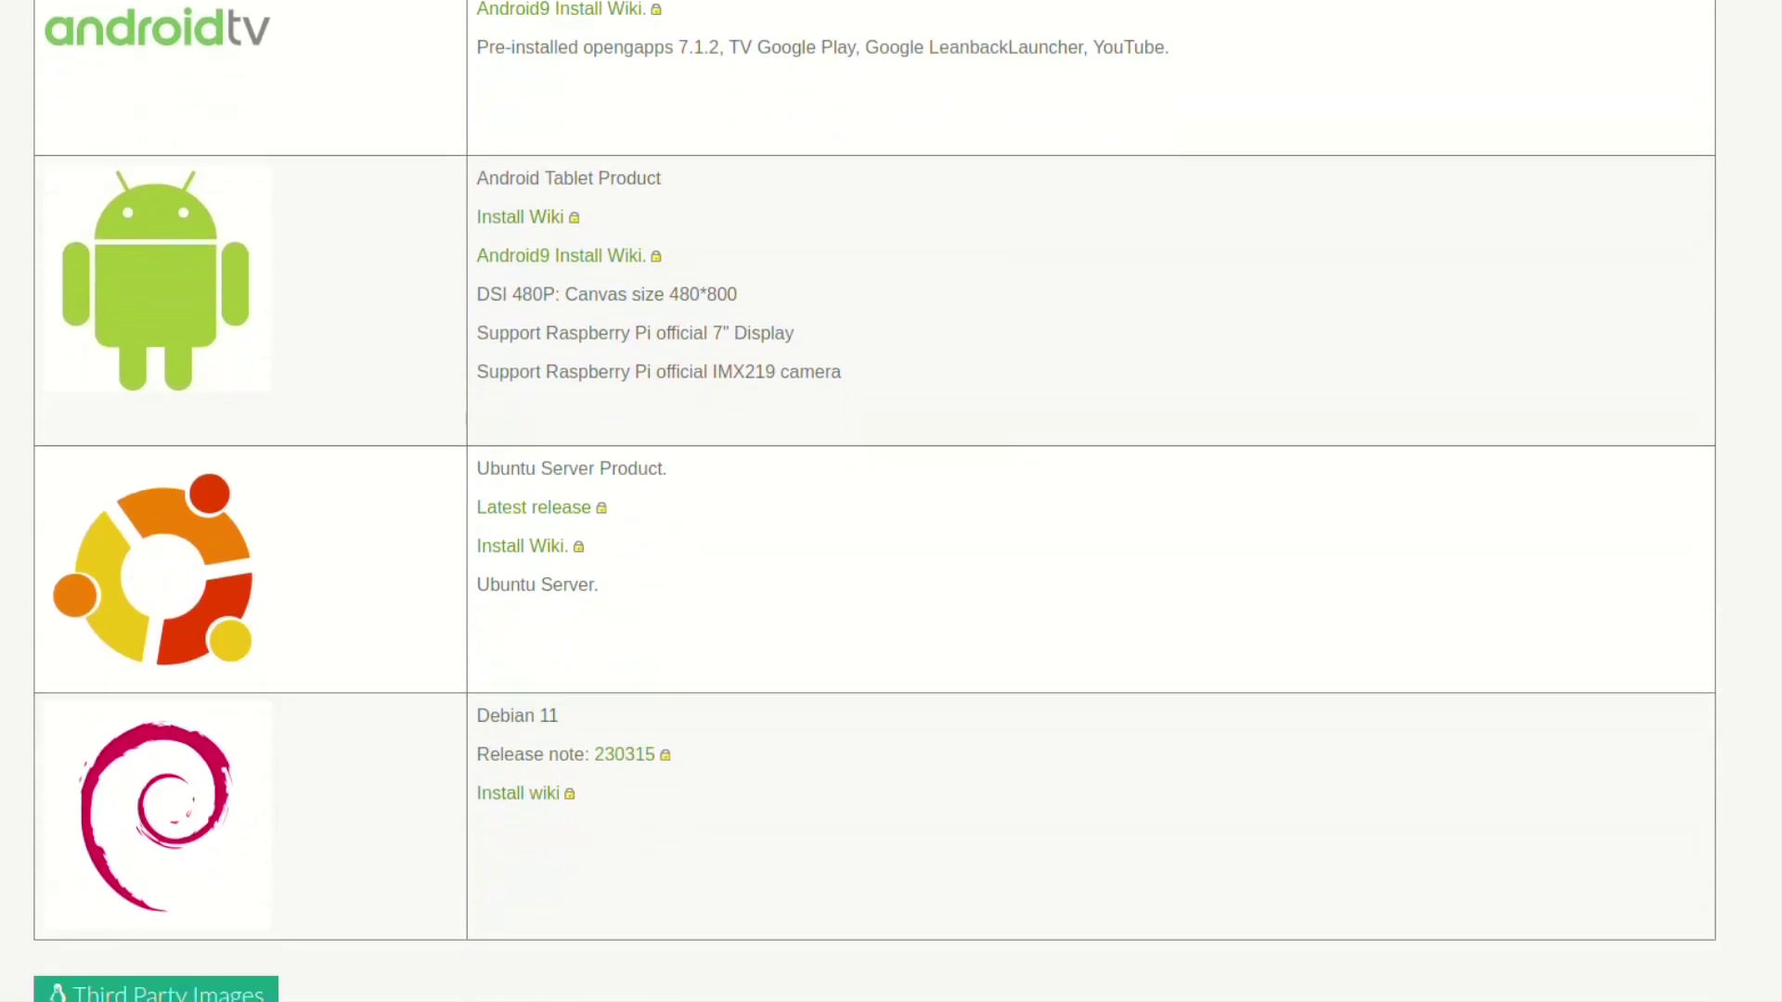
pyautogui.scroll(-5, 875, 501)
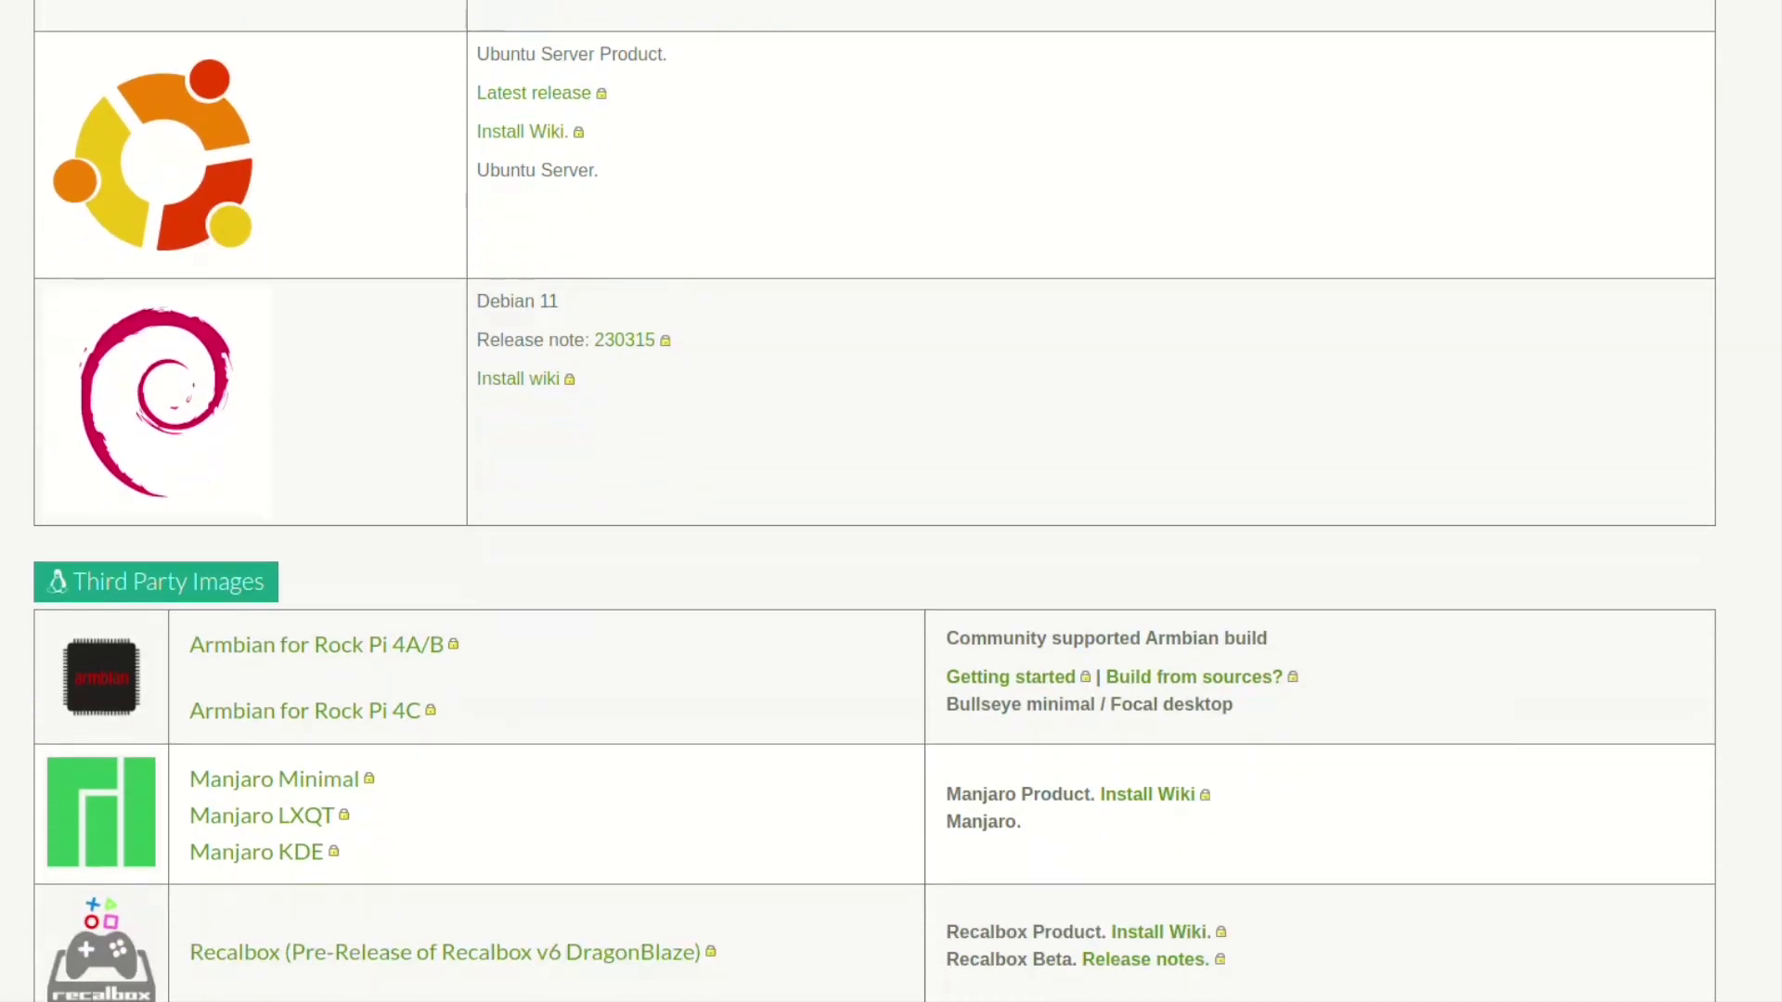
pyautogui.scroll(-4, 875, 501)
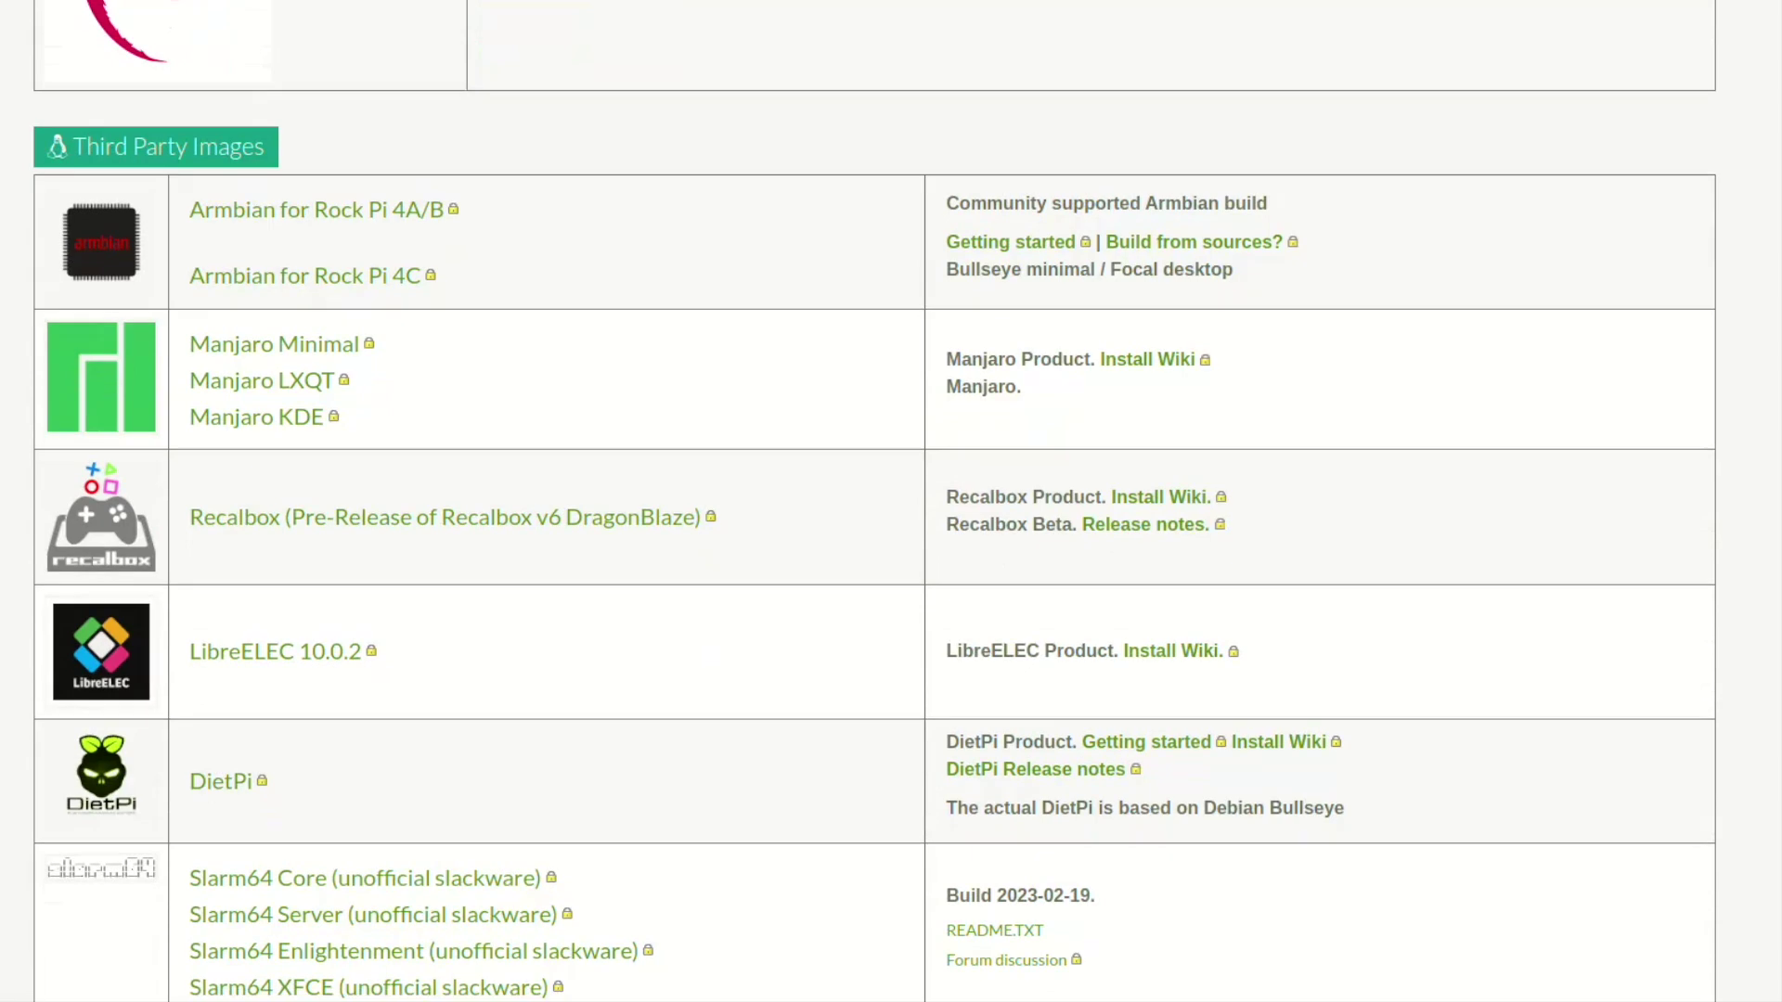
pyautogui.scroll(-3, 875, 501)
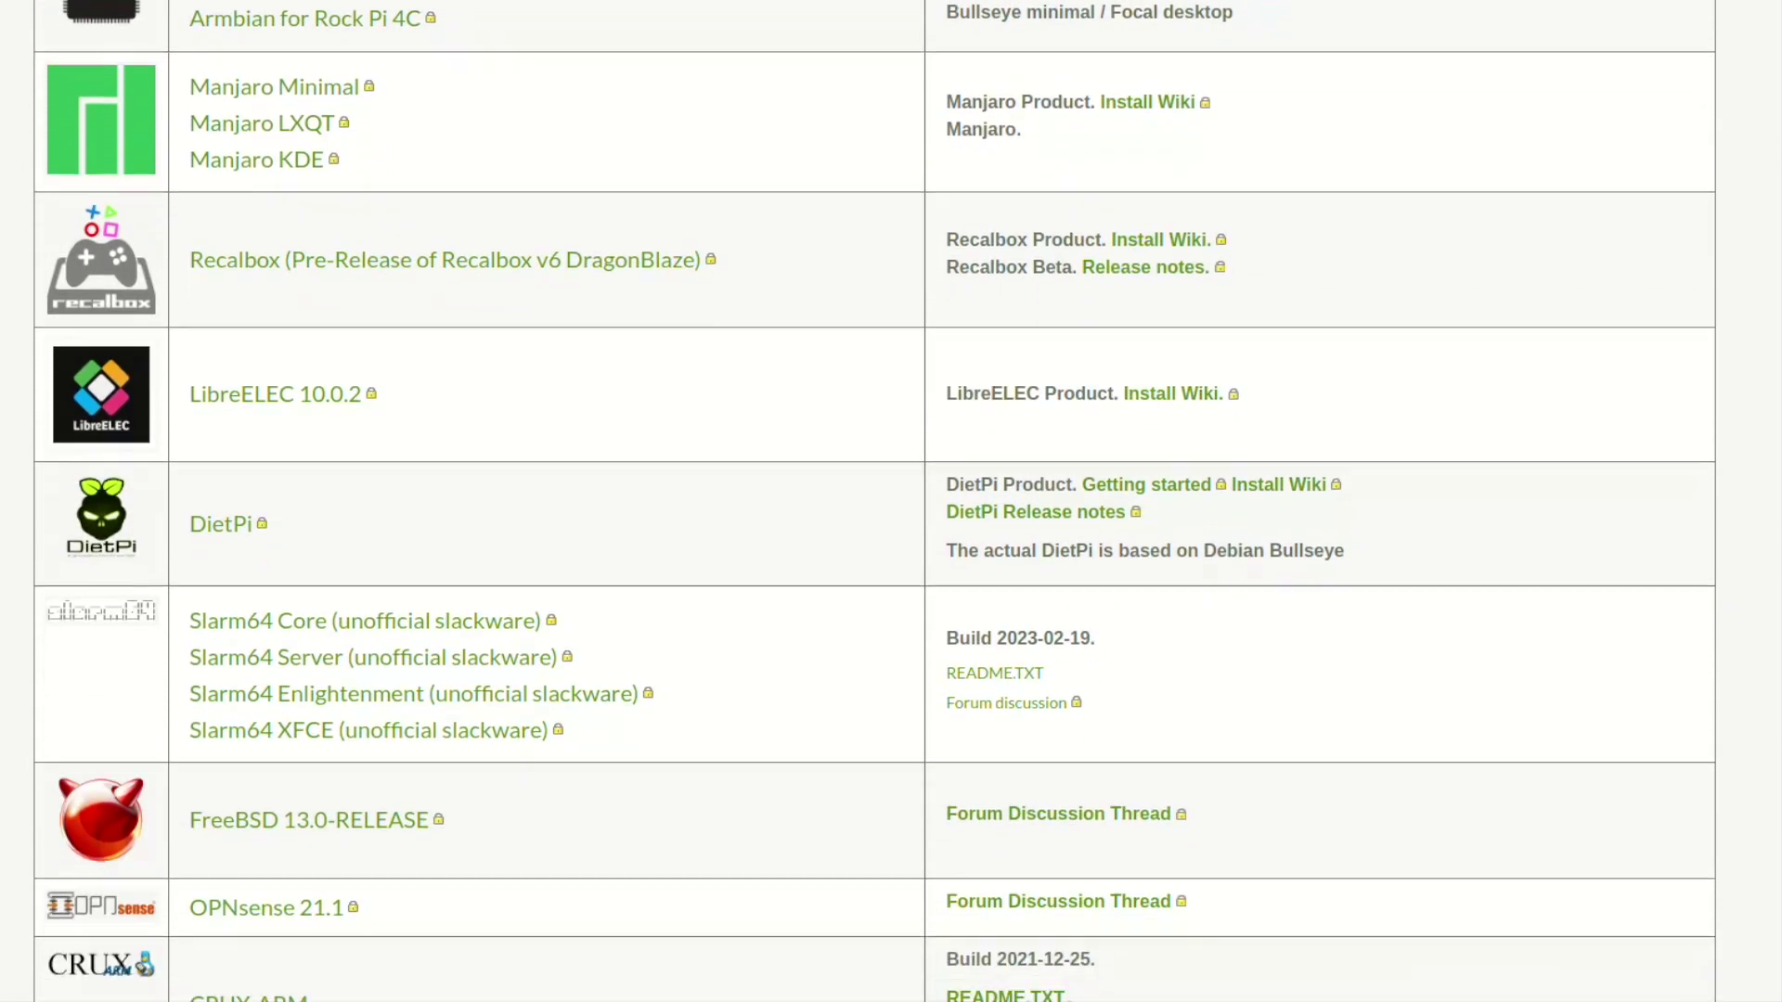
pyautogui.scroll(-4, 875, 501)
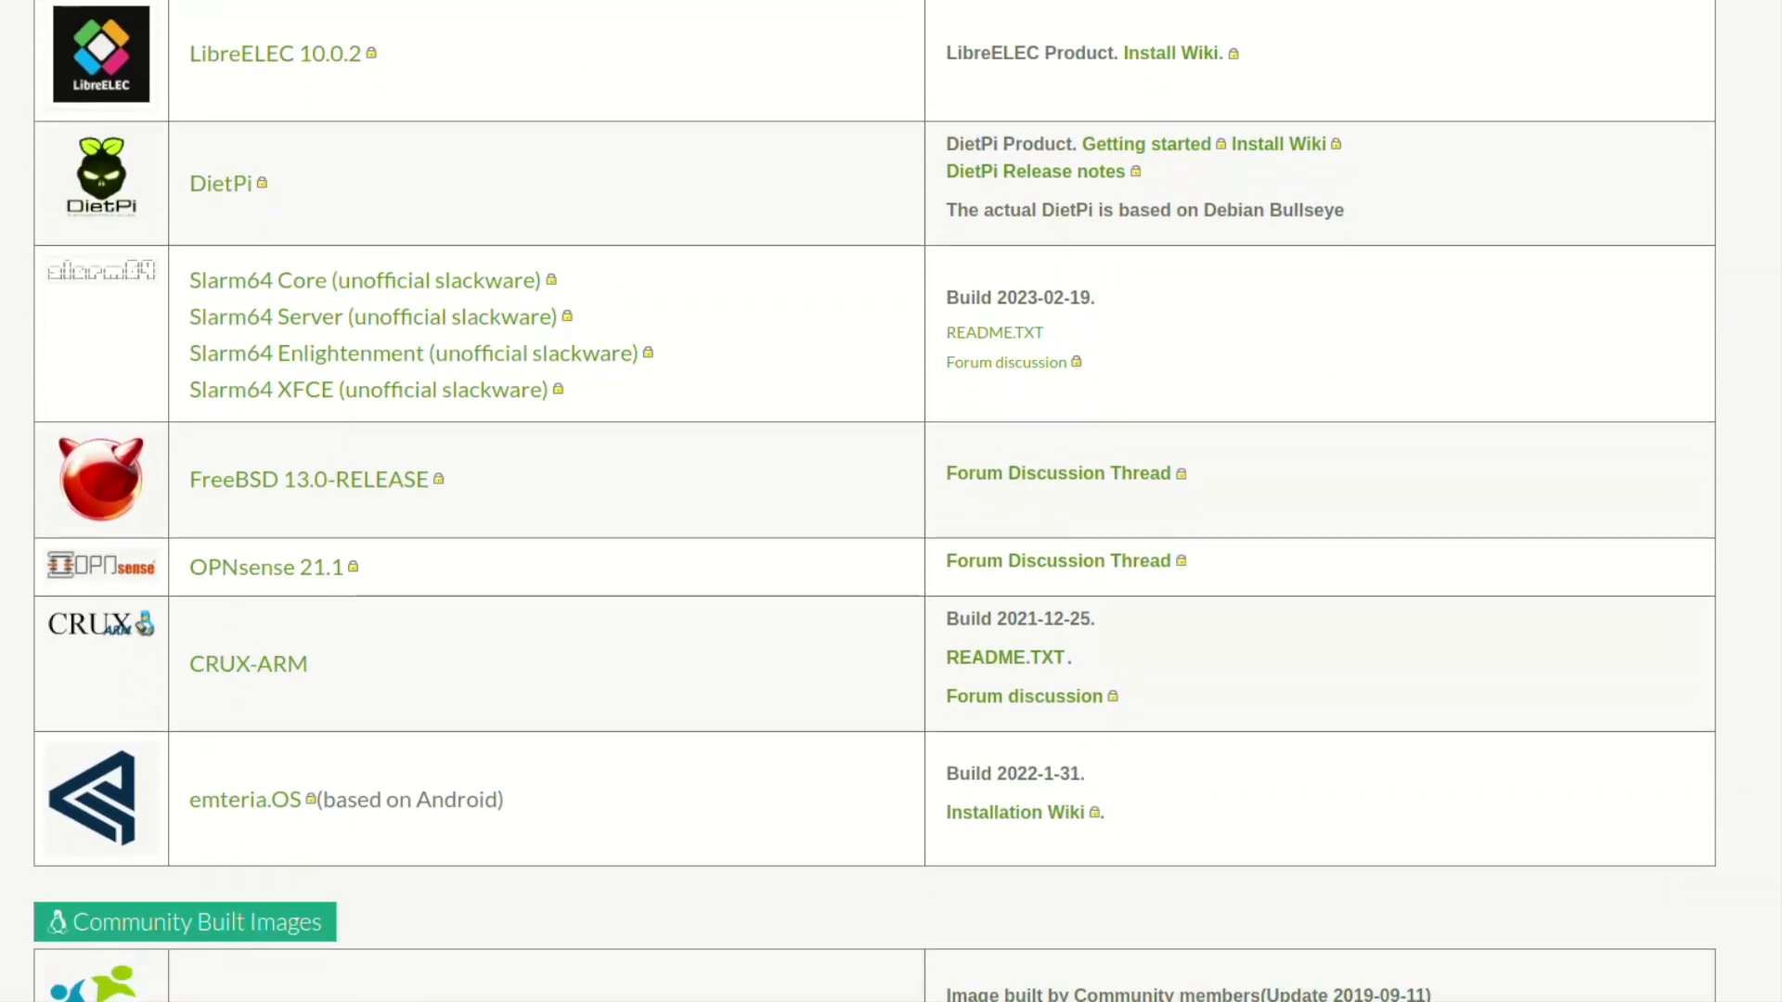
pyautogui.scroll(-1, 875, 501)
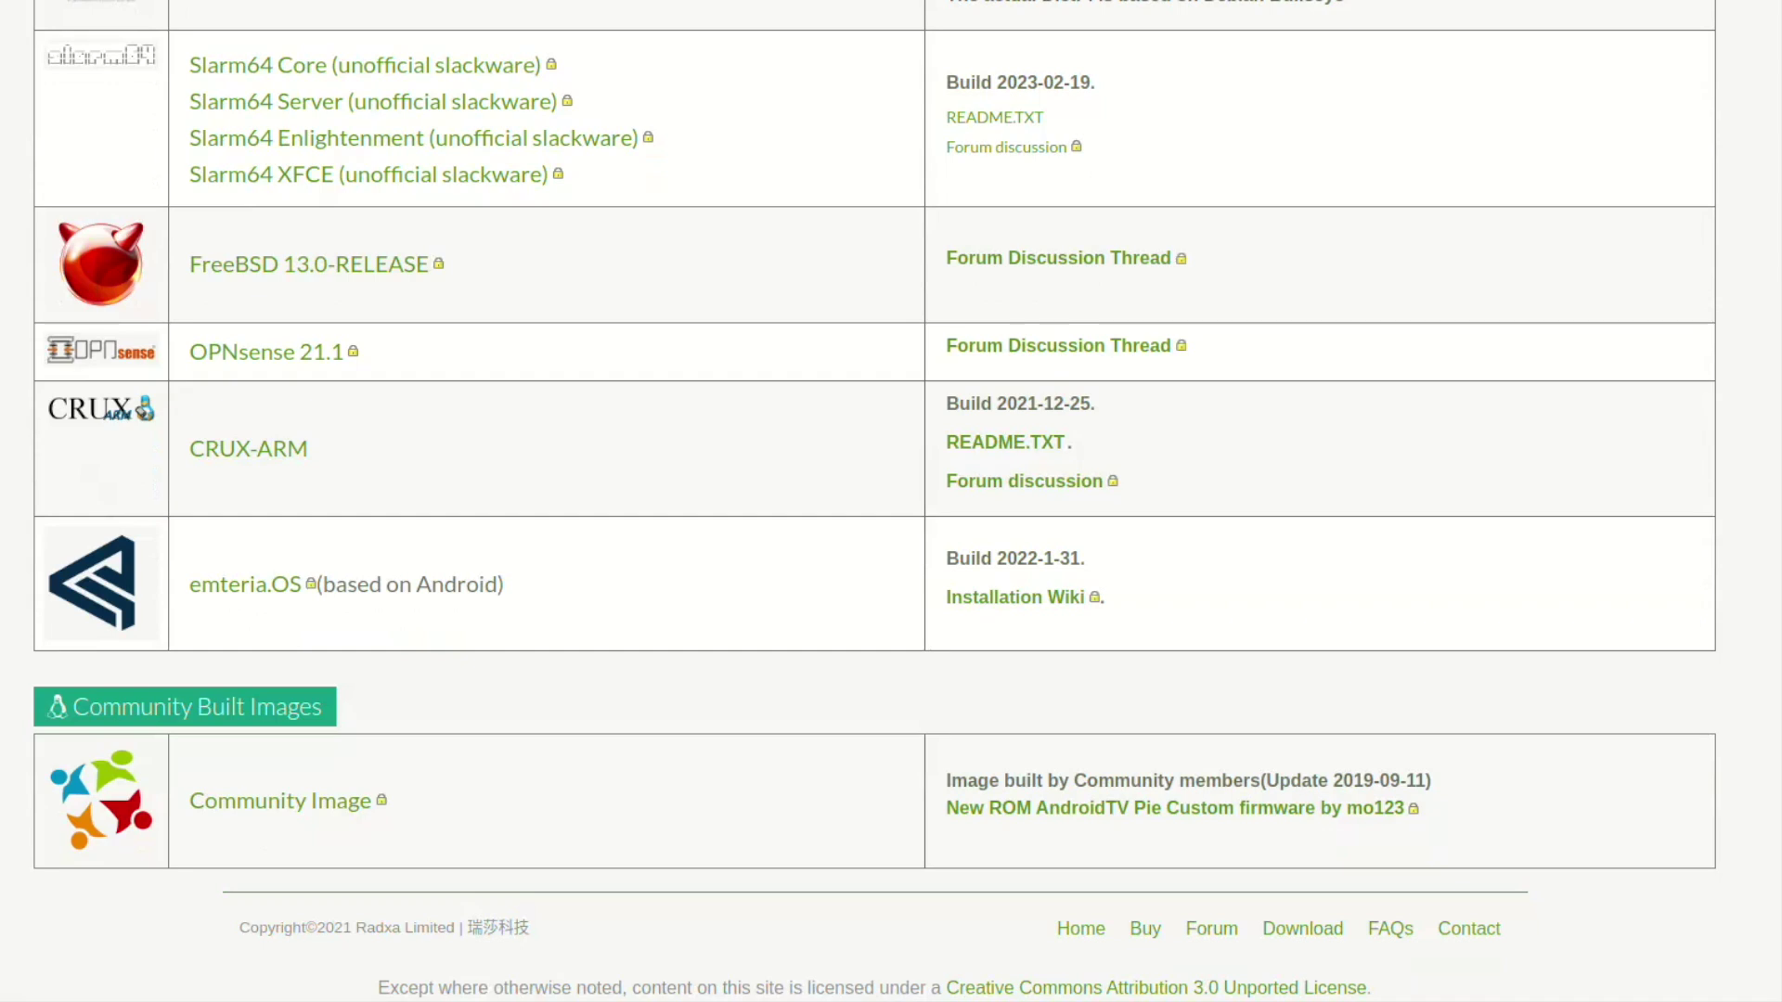
pyautogui.scroll(10, 875, 501)
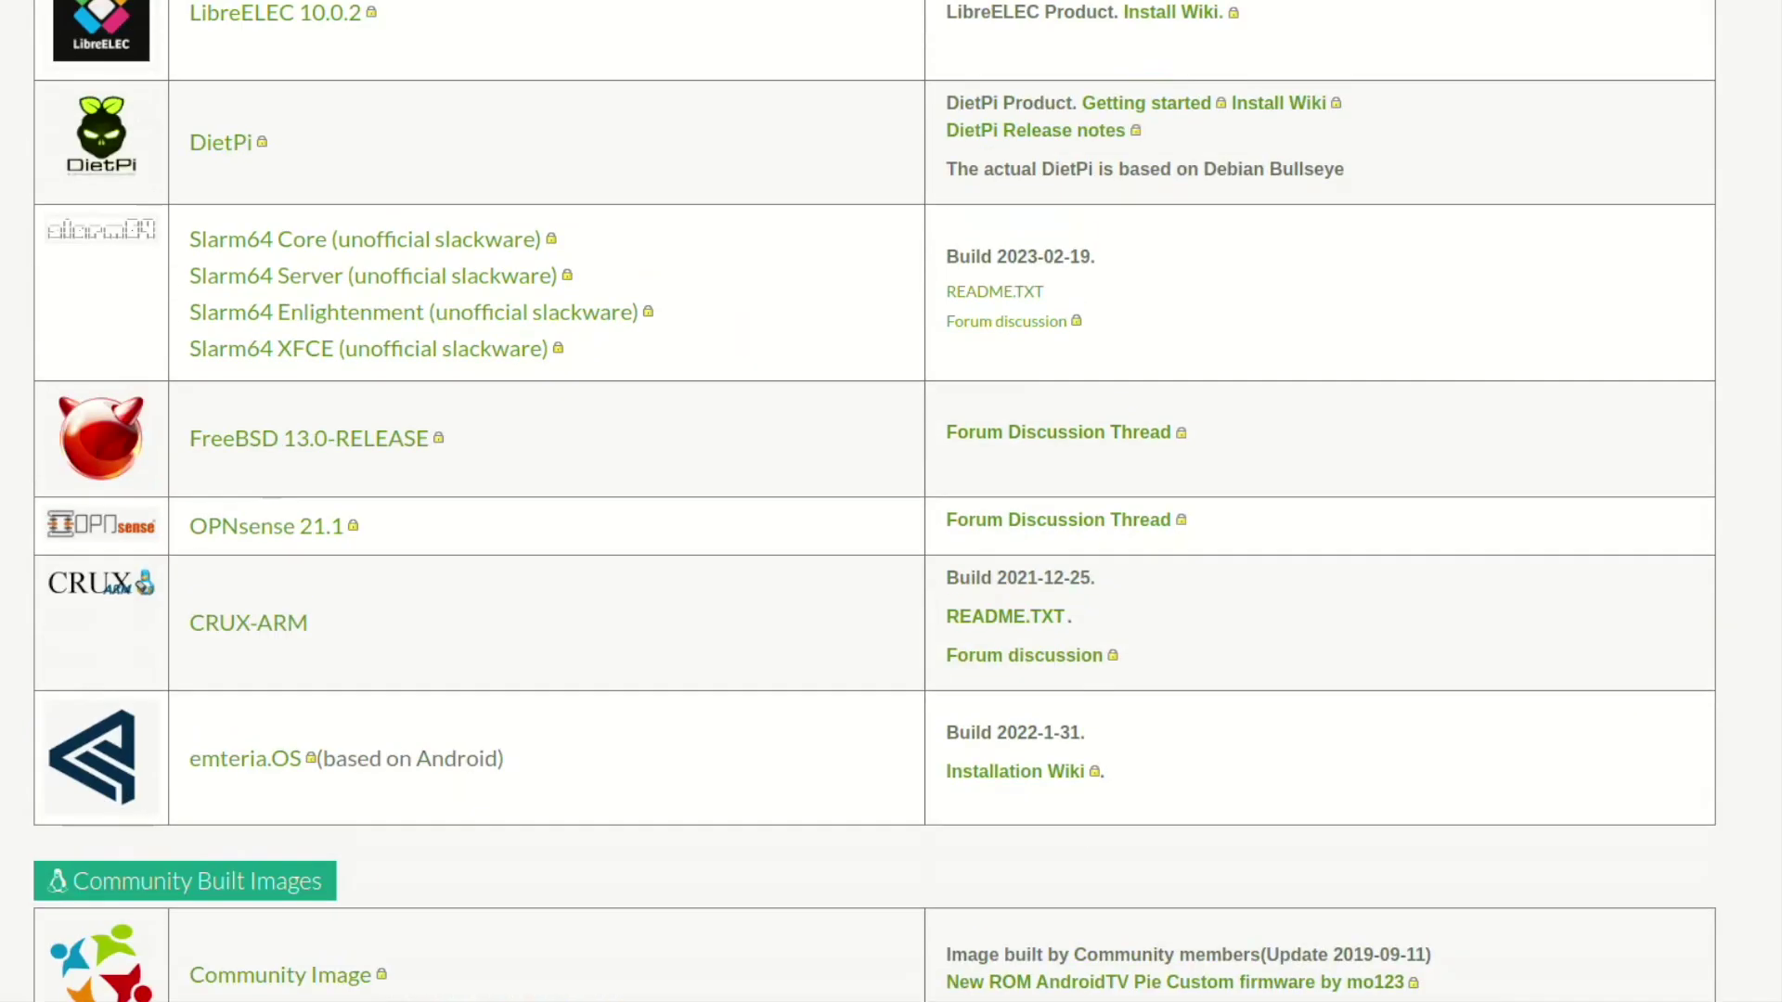
pyautogui.scroll(12, 875, 501)
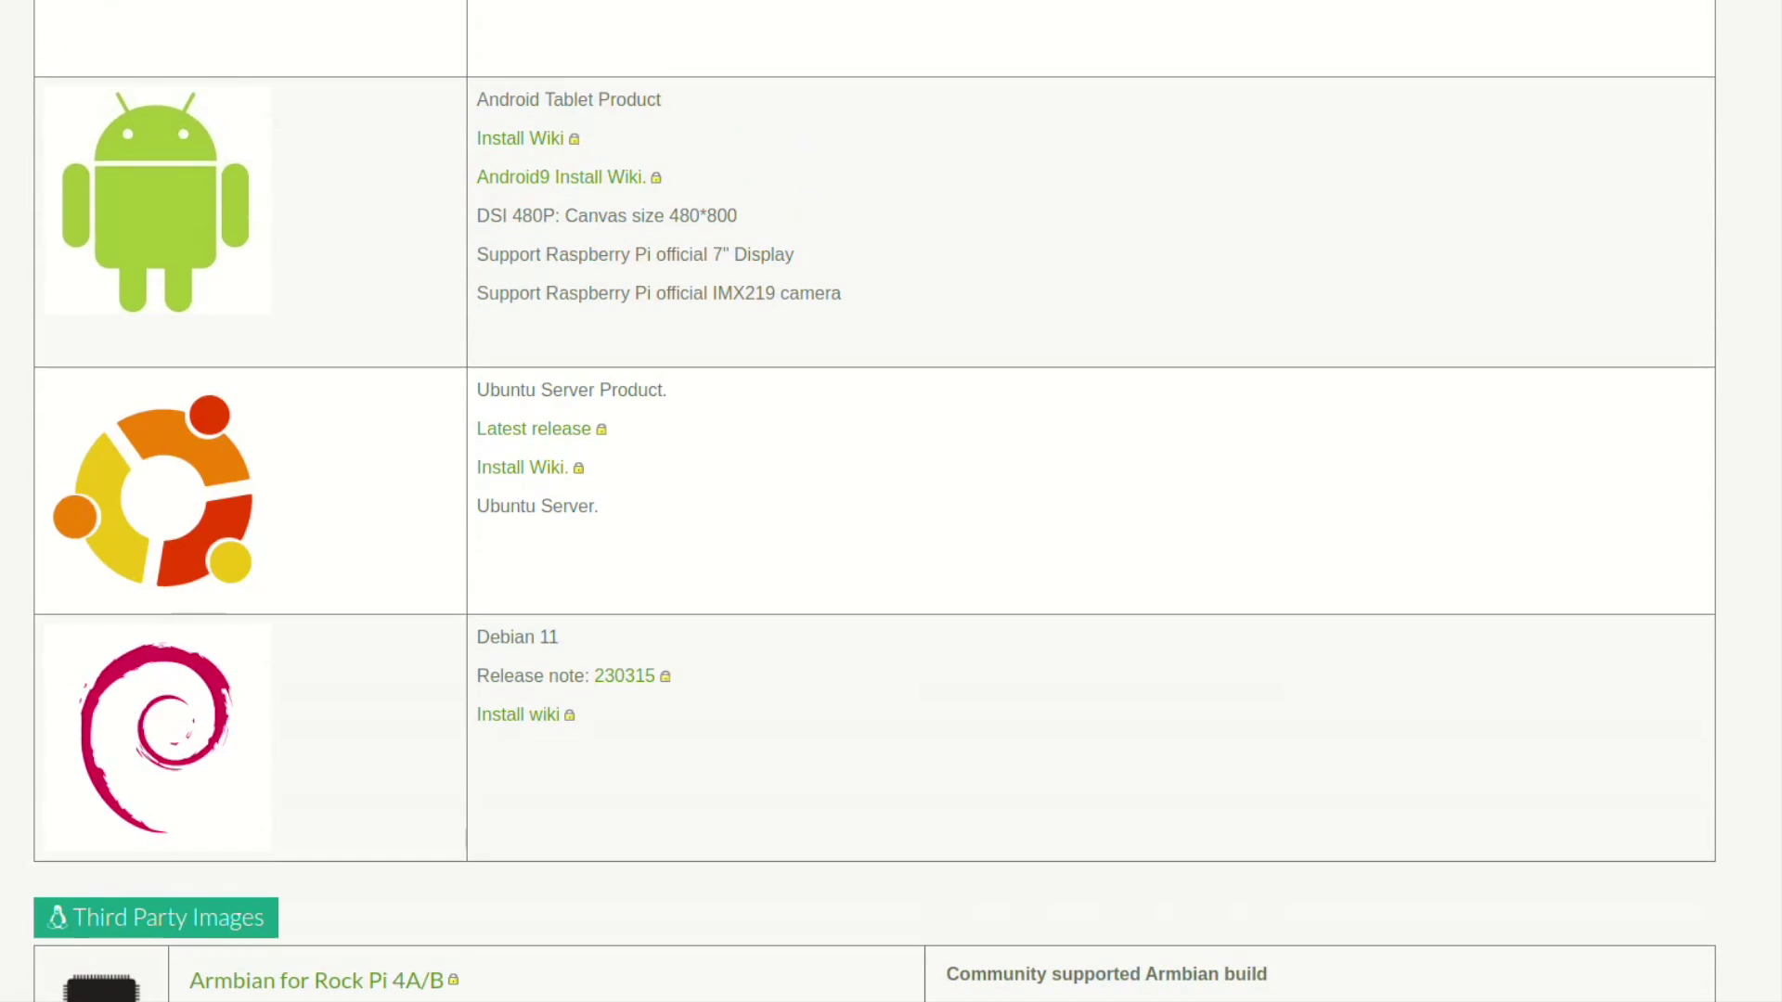
pyautogui.scroll(3, 875, 501)
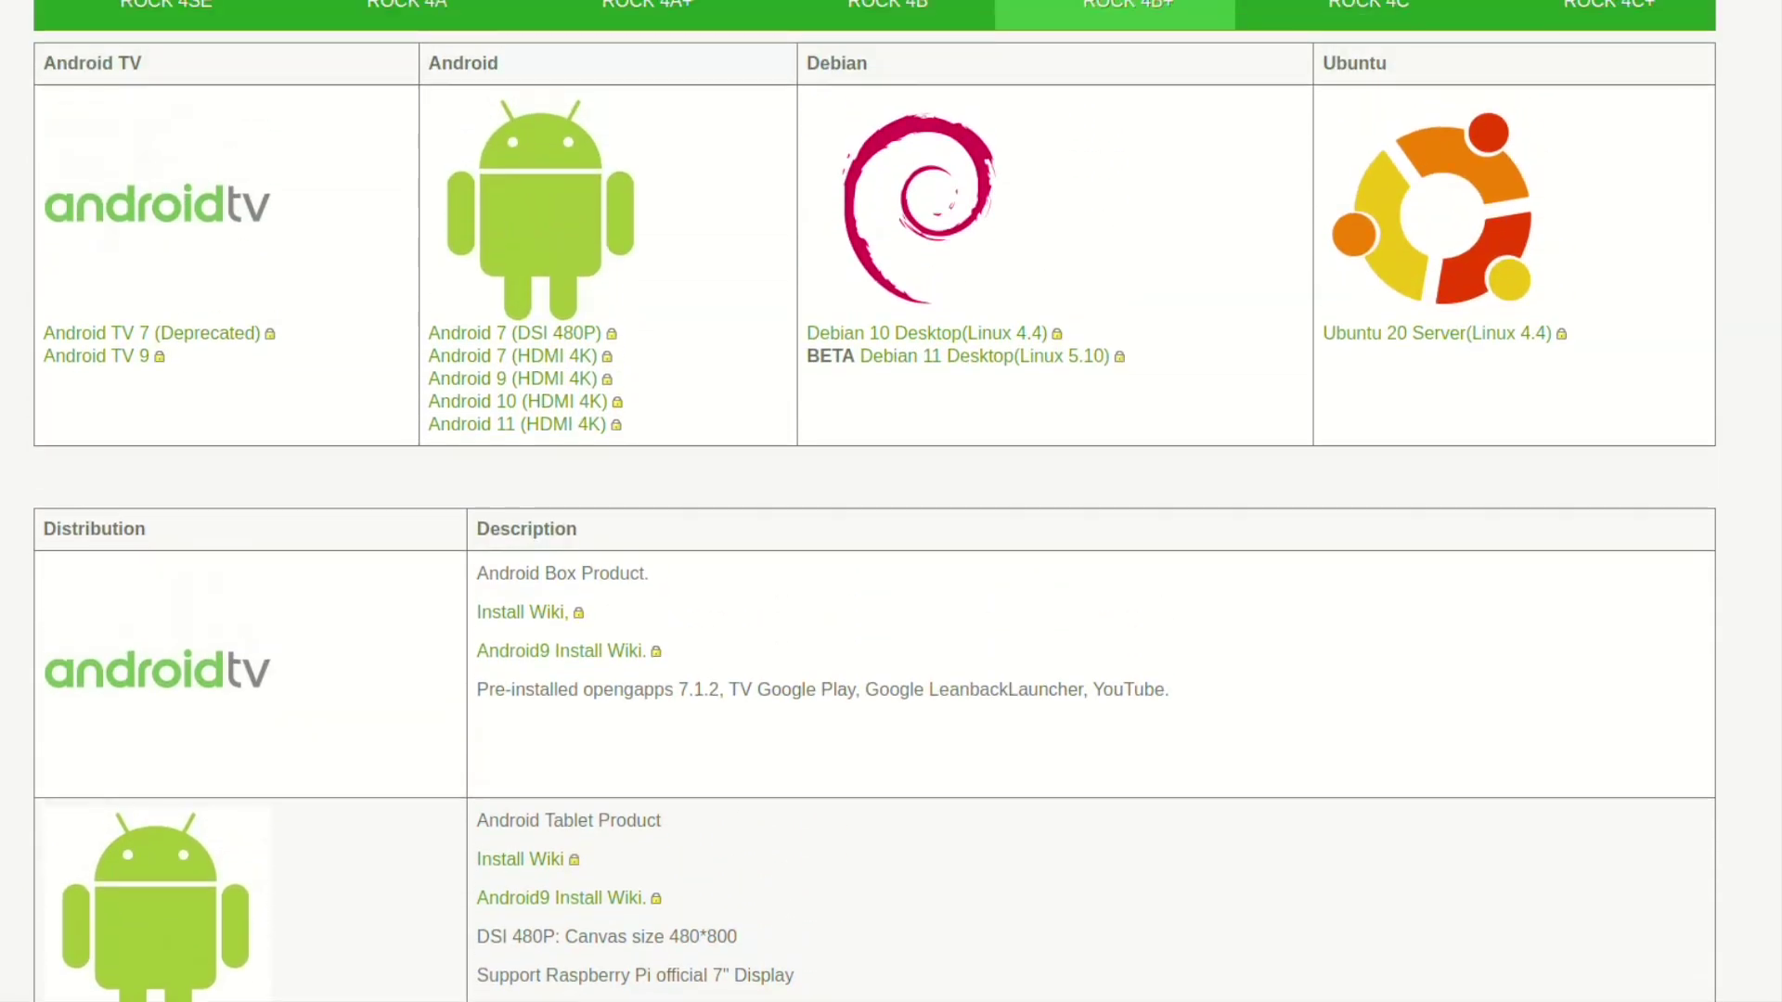
pyautogui.scroll(-1, 875, 501)
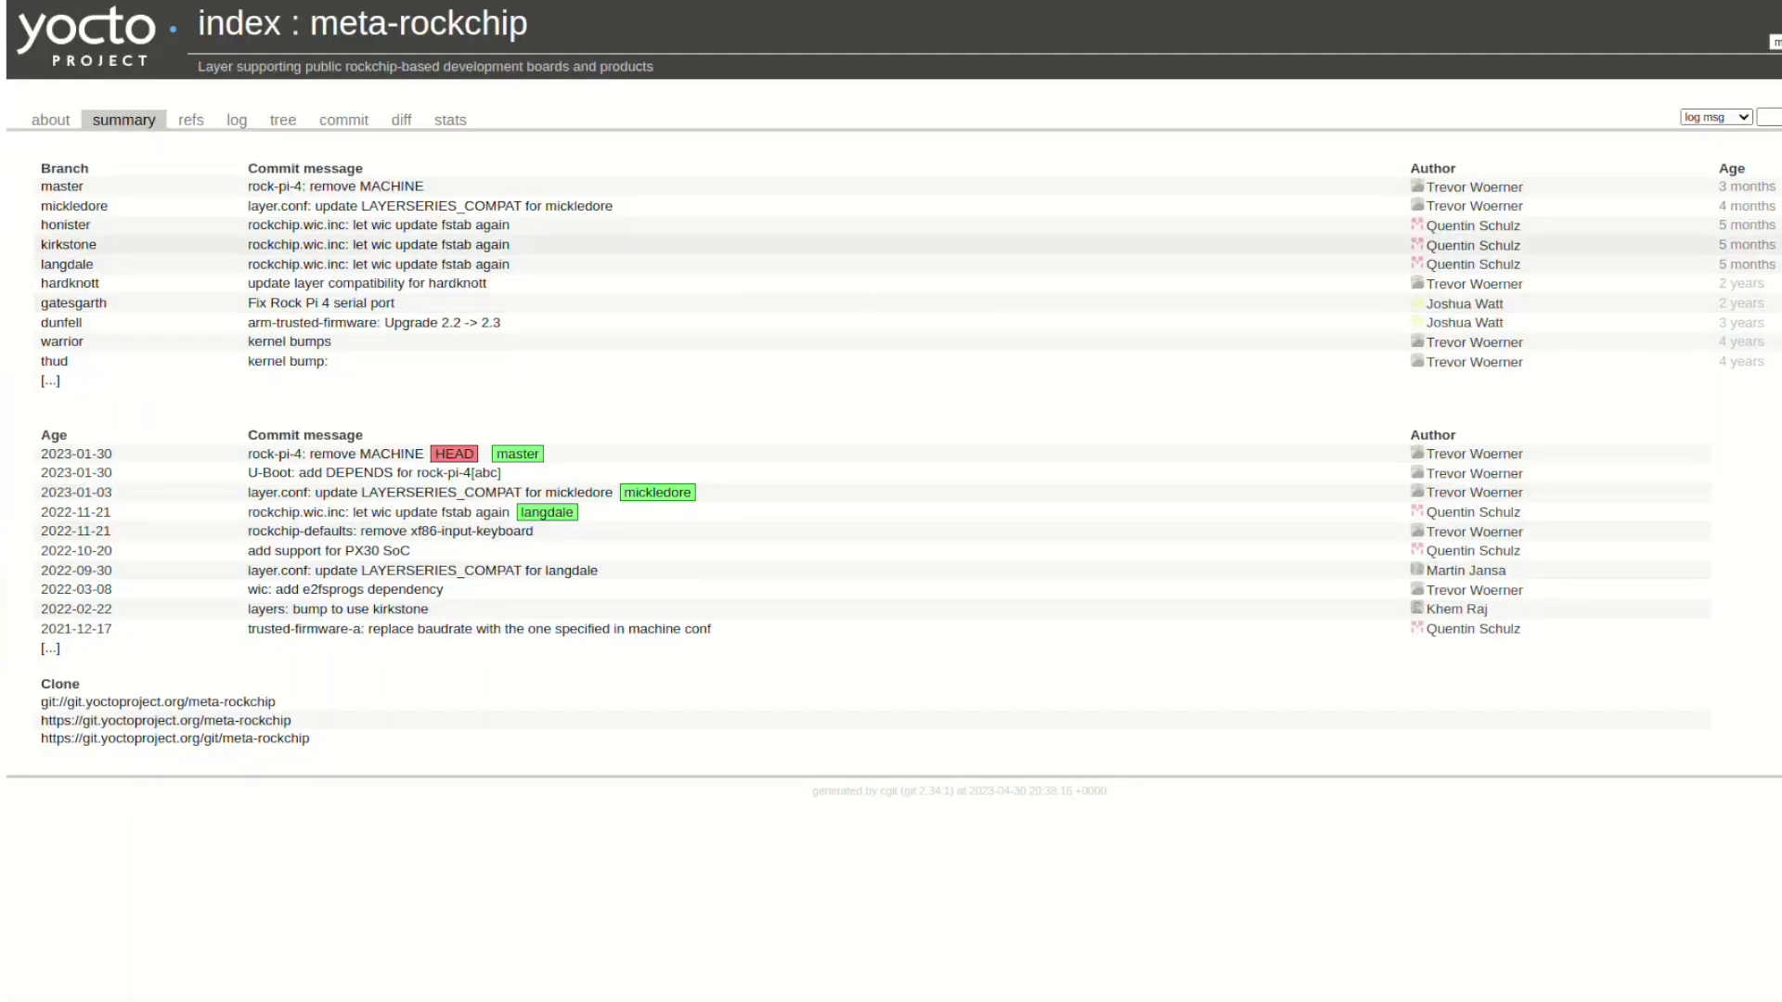
# Open the meta-rockchip master branch log, starting at 2023-01-30 'rock-pi-4: remove MACHINE'
pyautogui.click(62, 186)
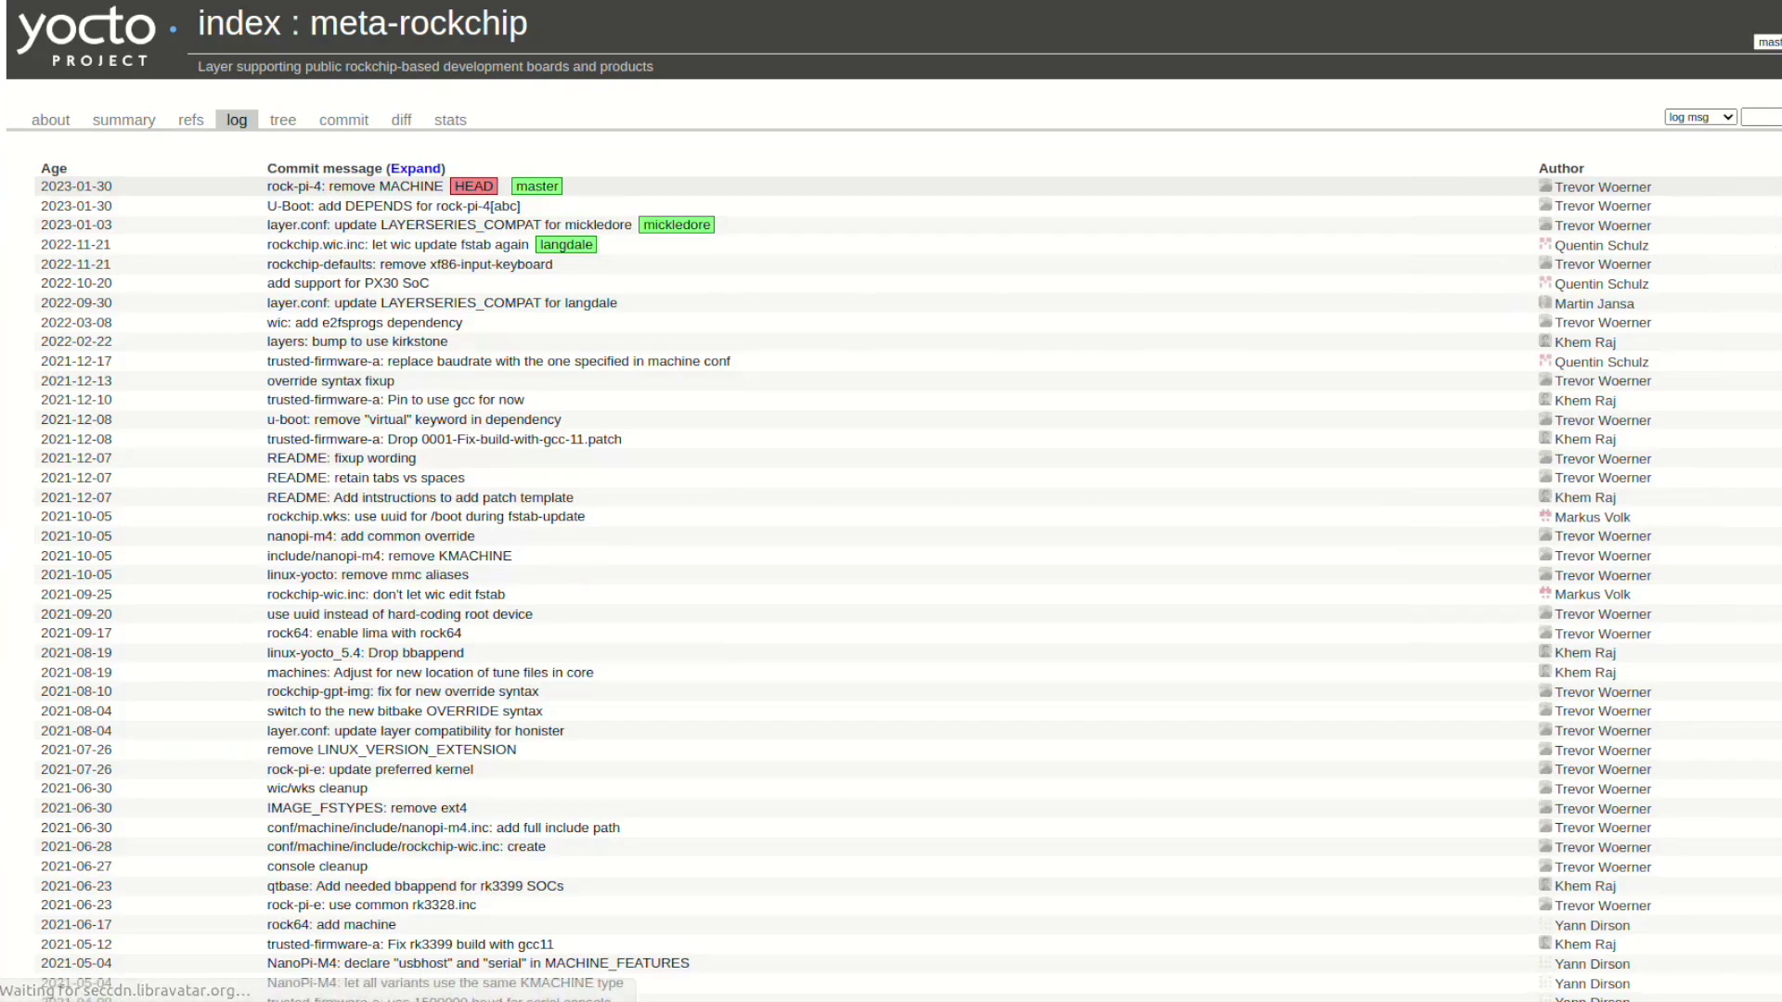
# Browse the repository tree to conf/machine and view rock-pi-4b.conf
pyautogui.click(283, 120)
pyautogui.click(210, 240)
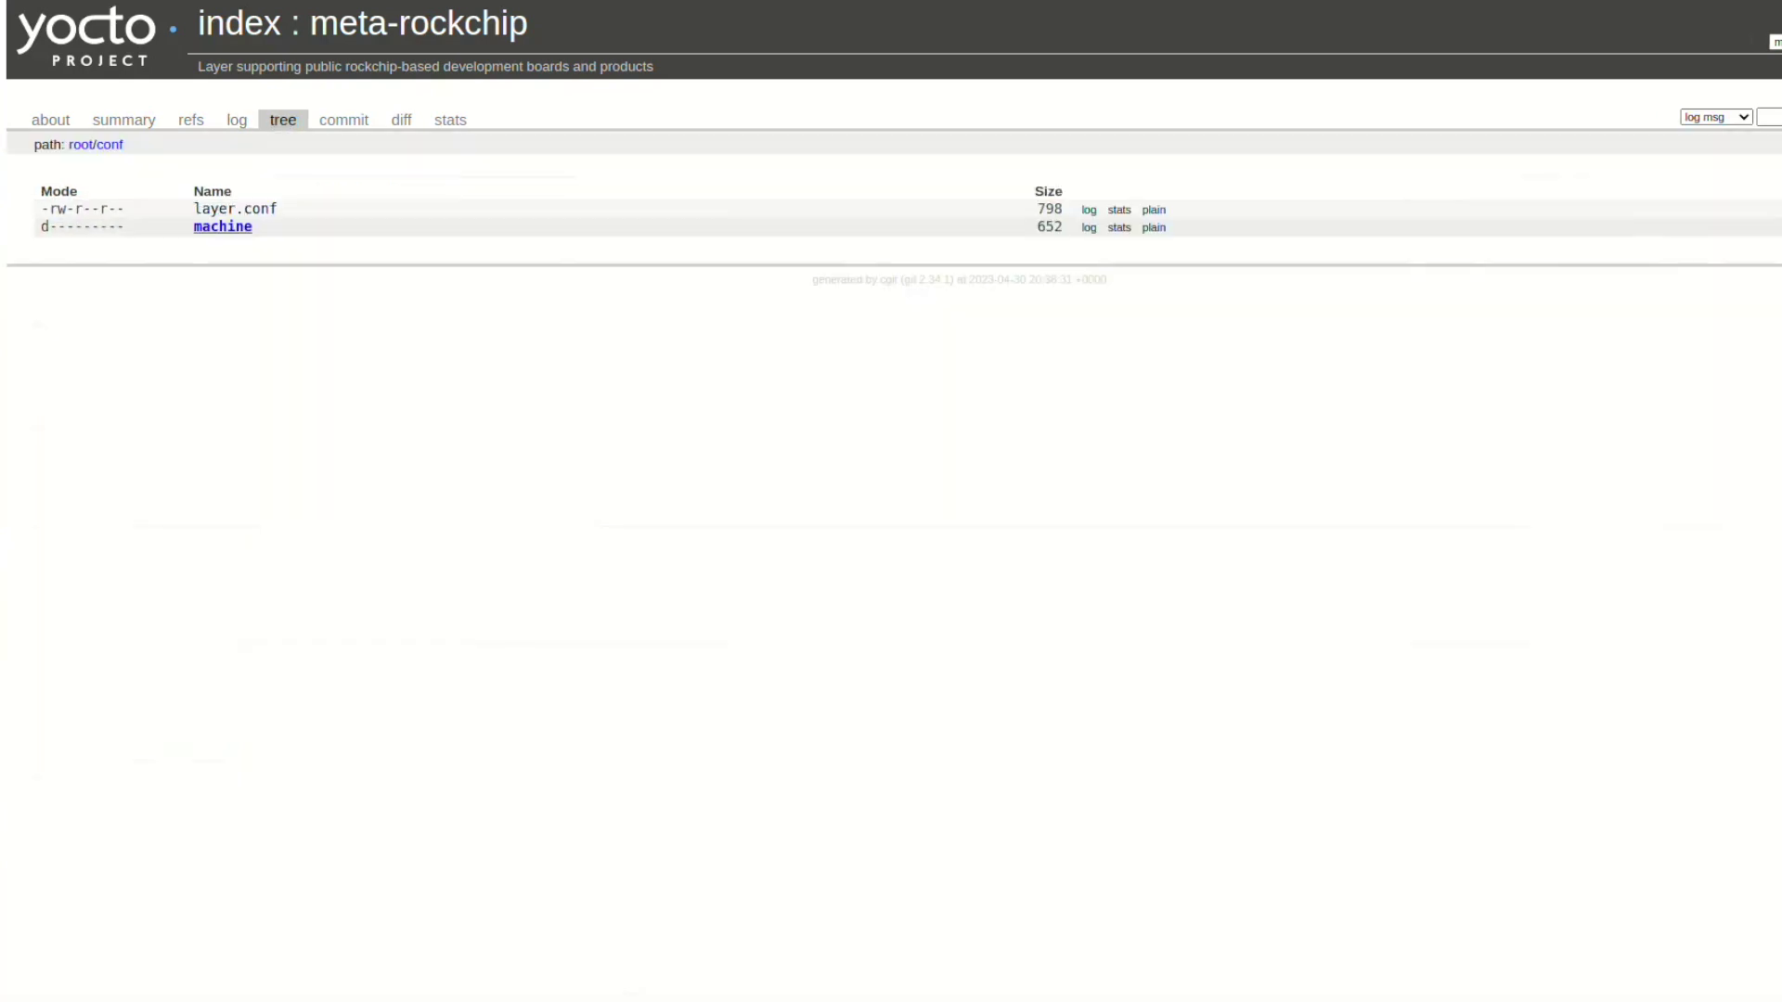
pyautogui.click(219, 227)
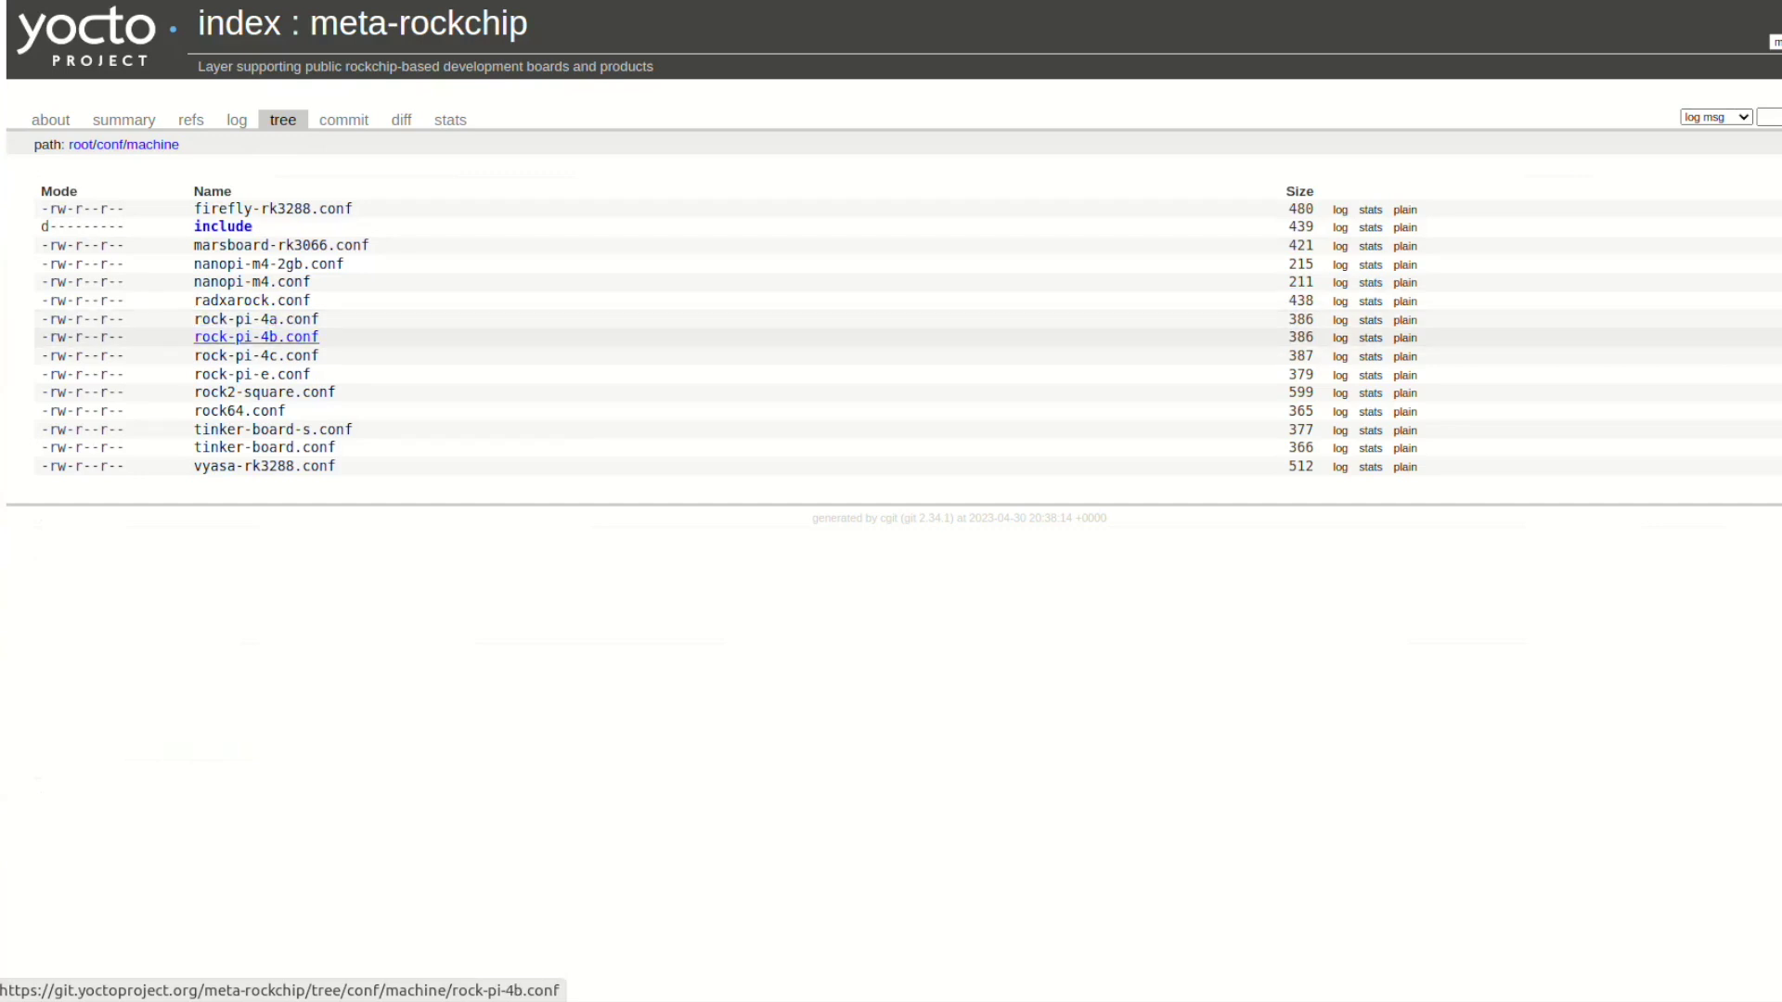
pyautogui.click(256, 337)
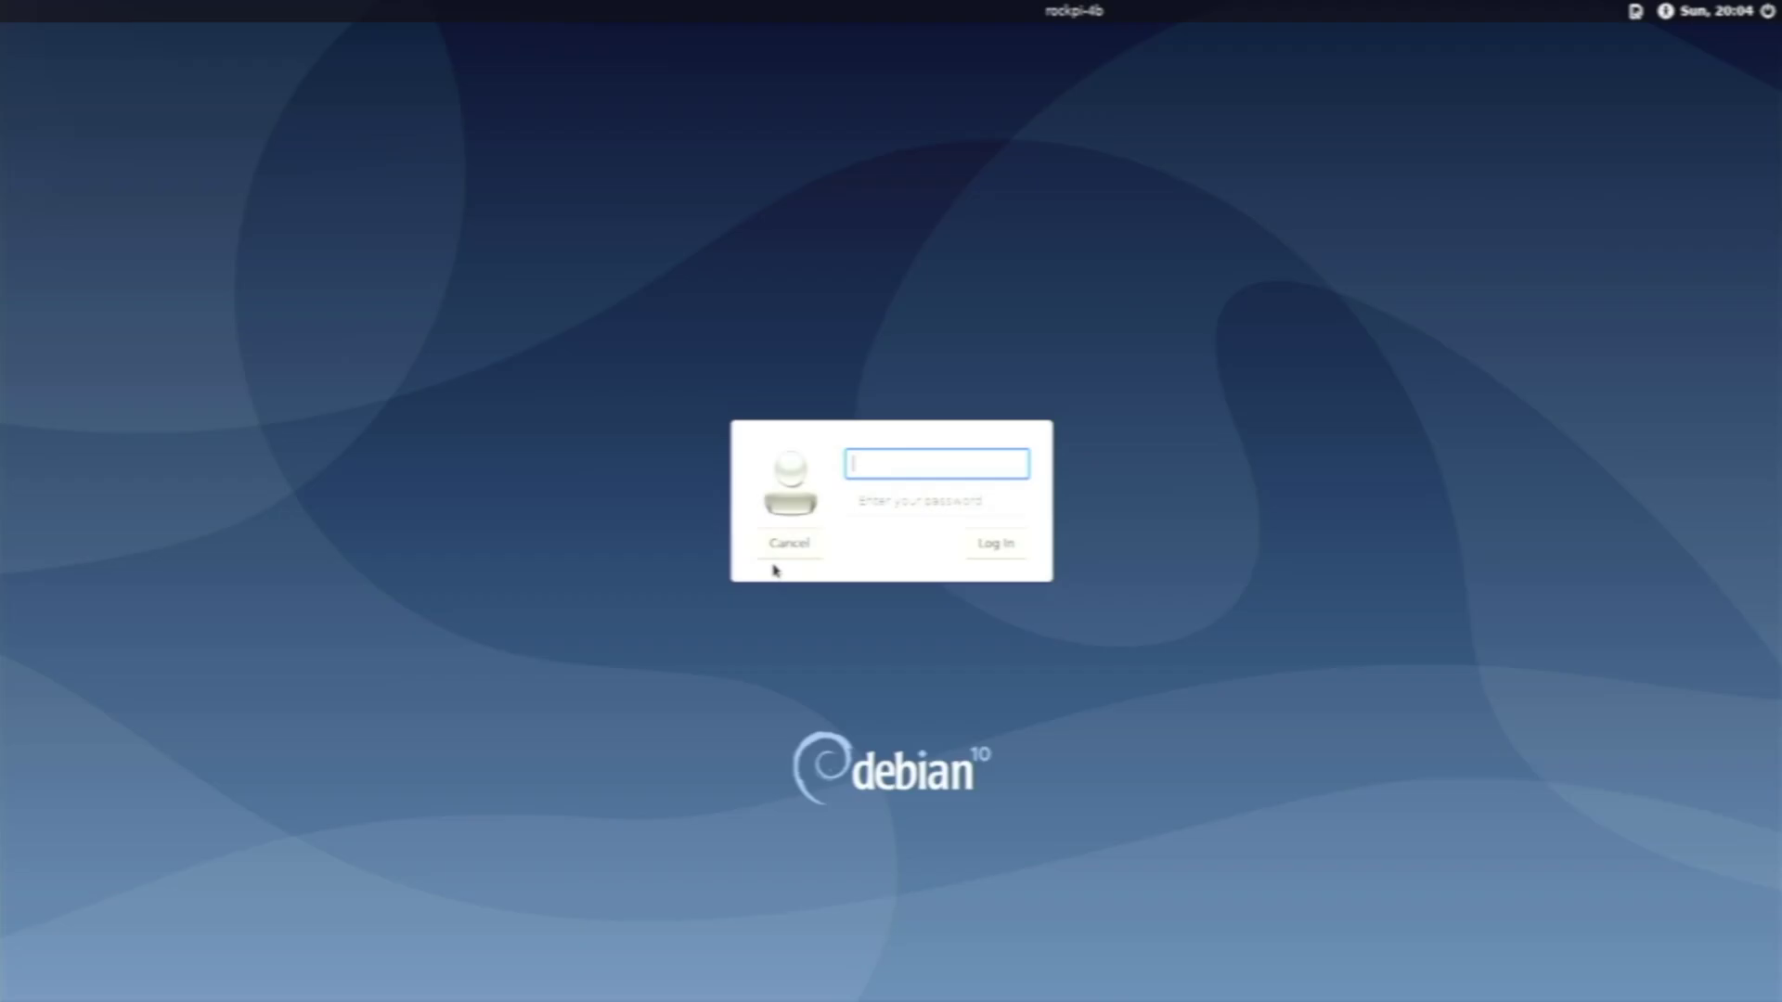
# Log in to the rockpi-4b Debian 10 machine with the board user's username and password
pyautogui.write('rock')
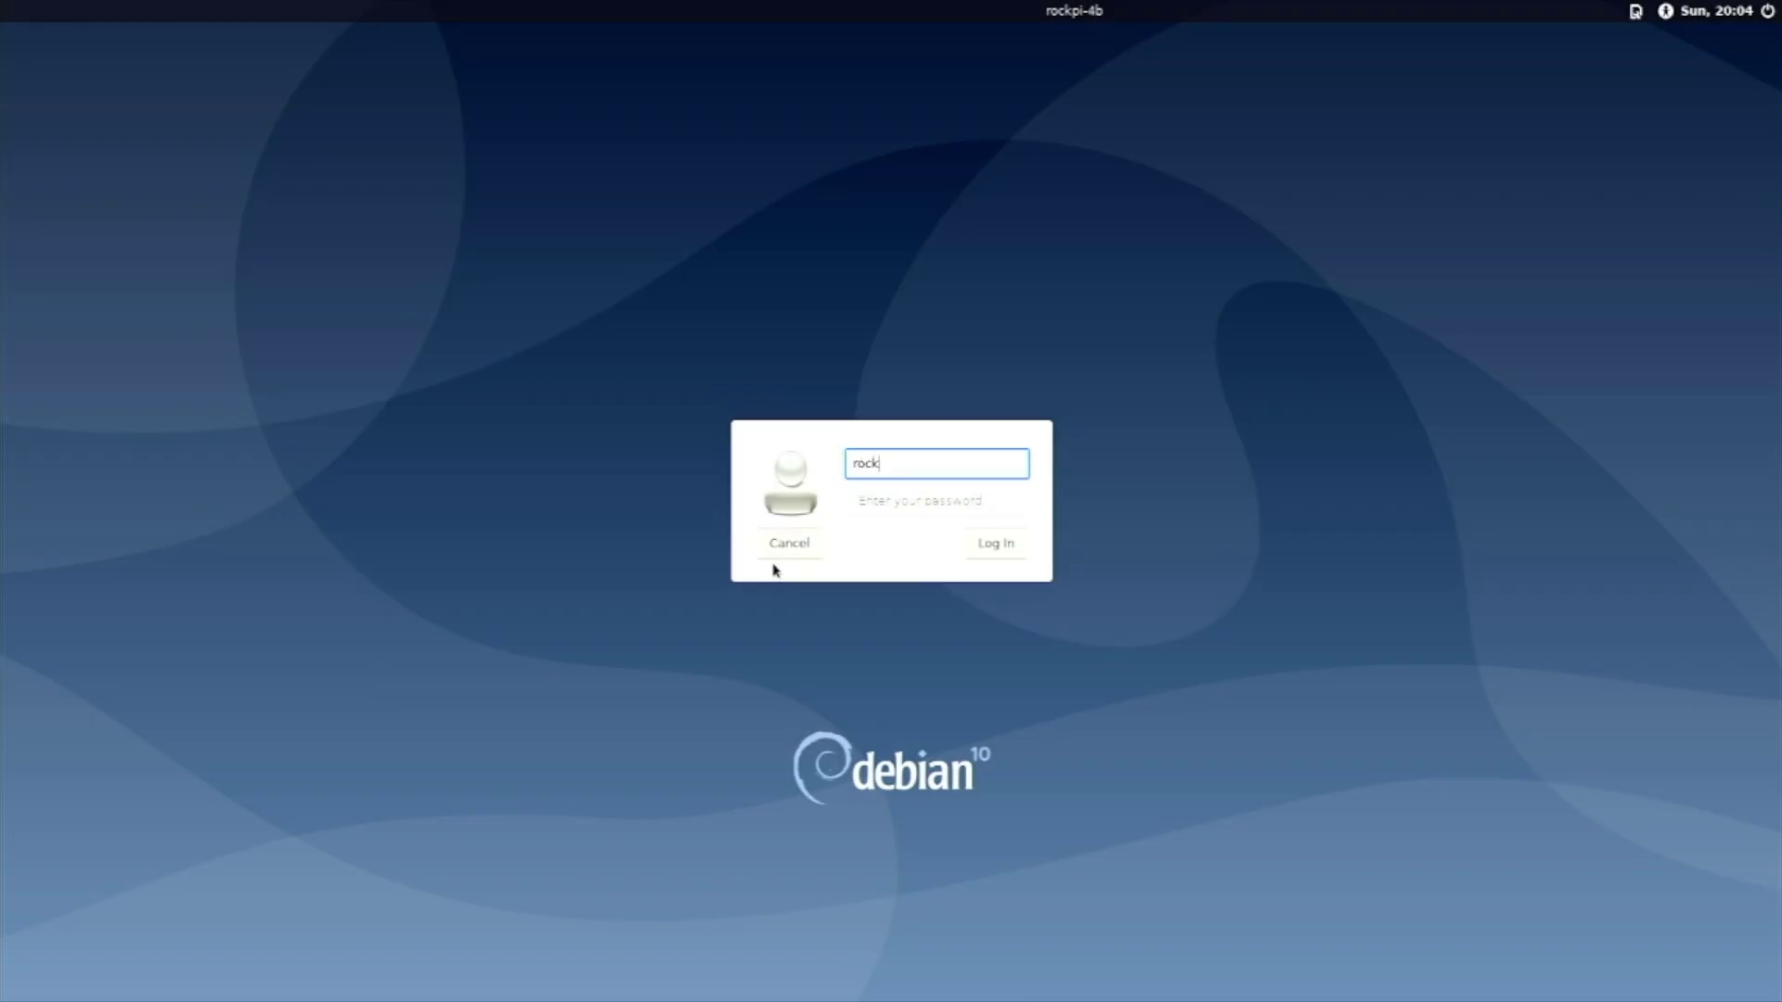
pyautogui.press('Return')
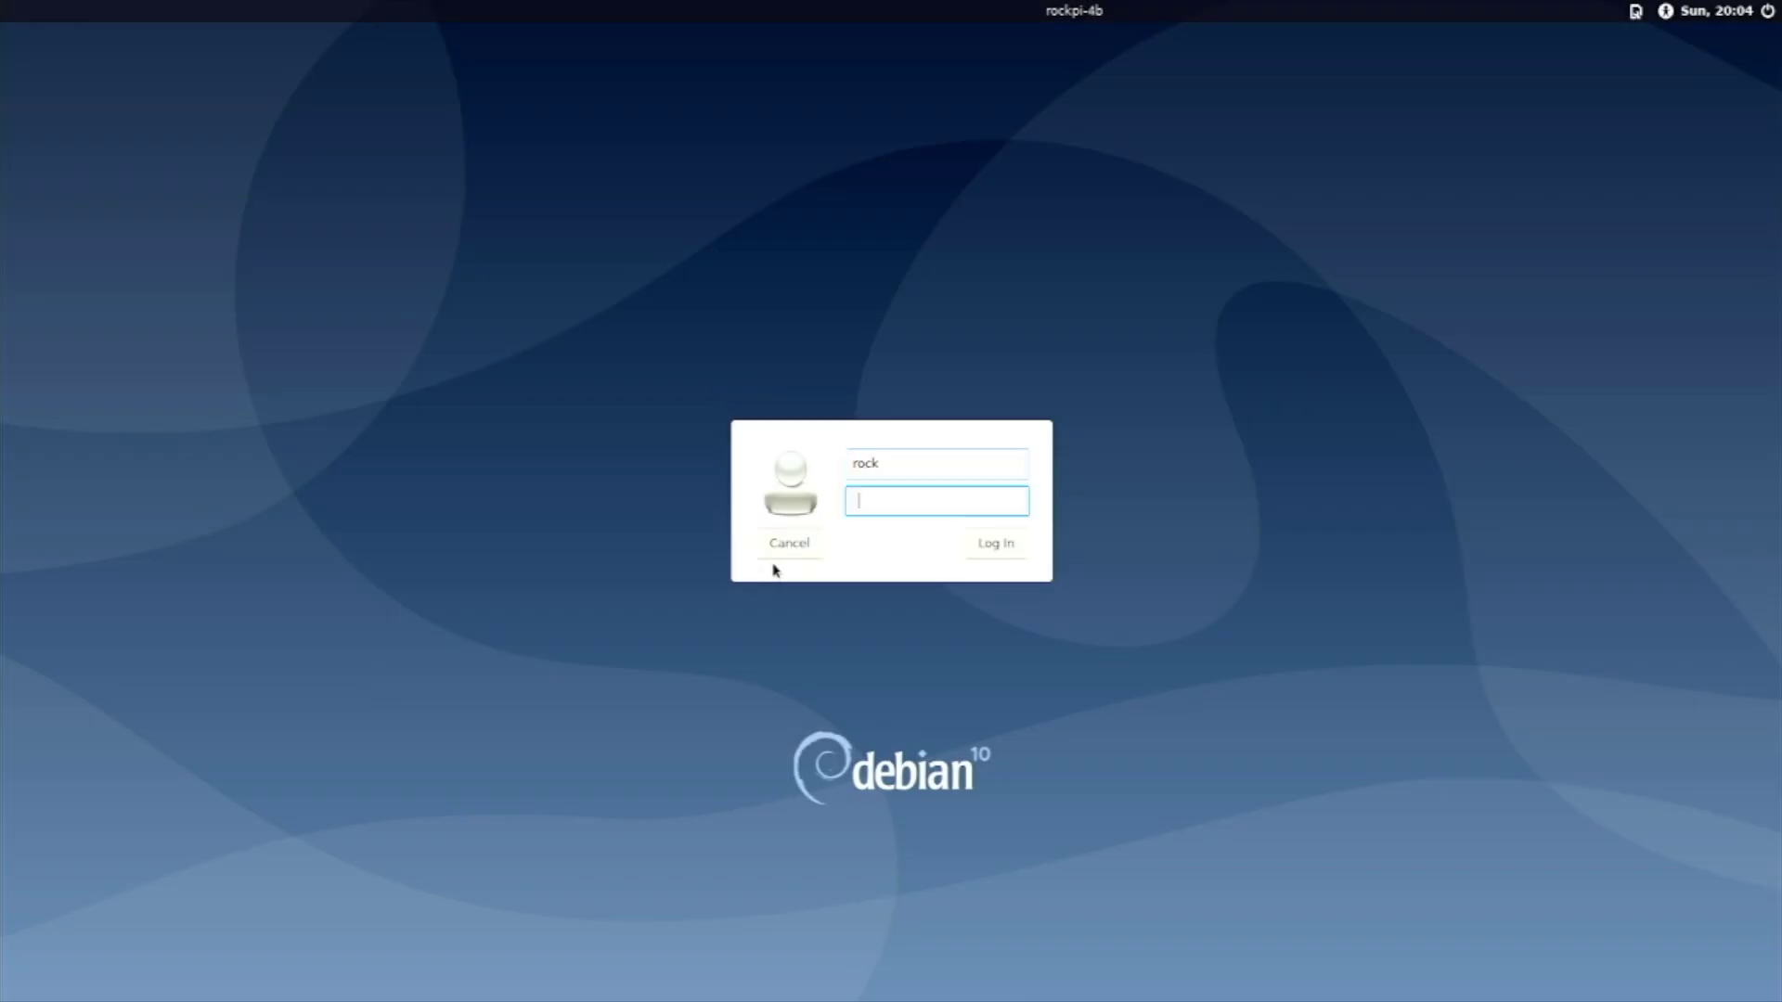
pyautogui.write('rock')
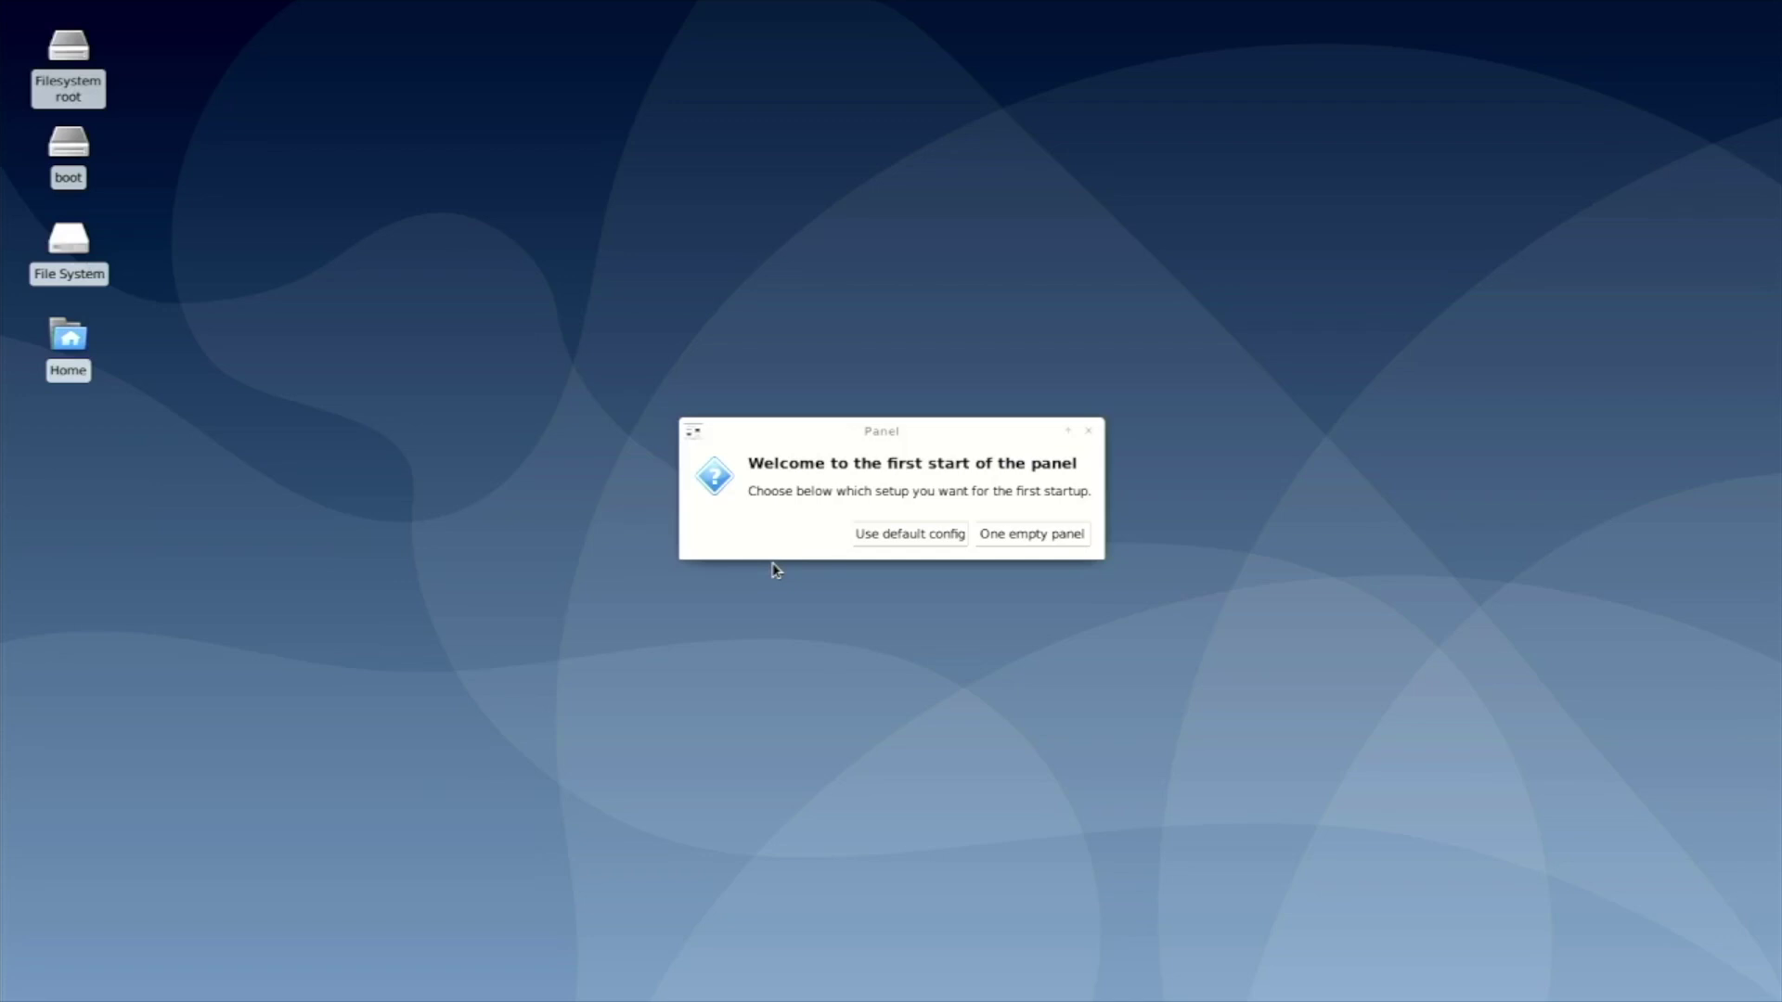
# Choose 'Use default config' so Xfce creates the top panel and bottom launcher dock
pyautogui.click(878, 541)
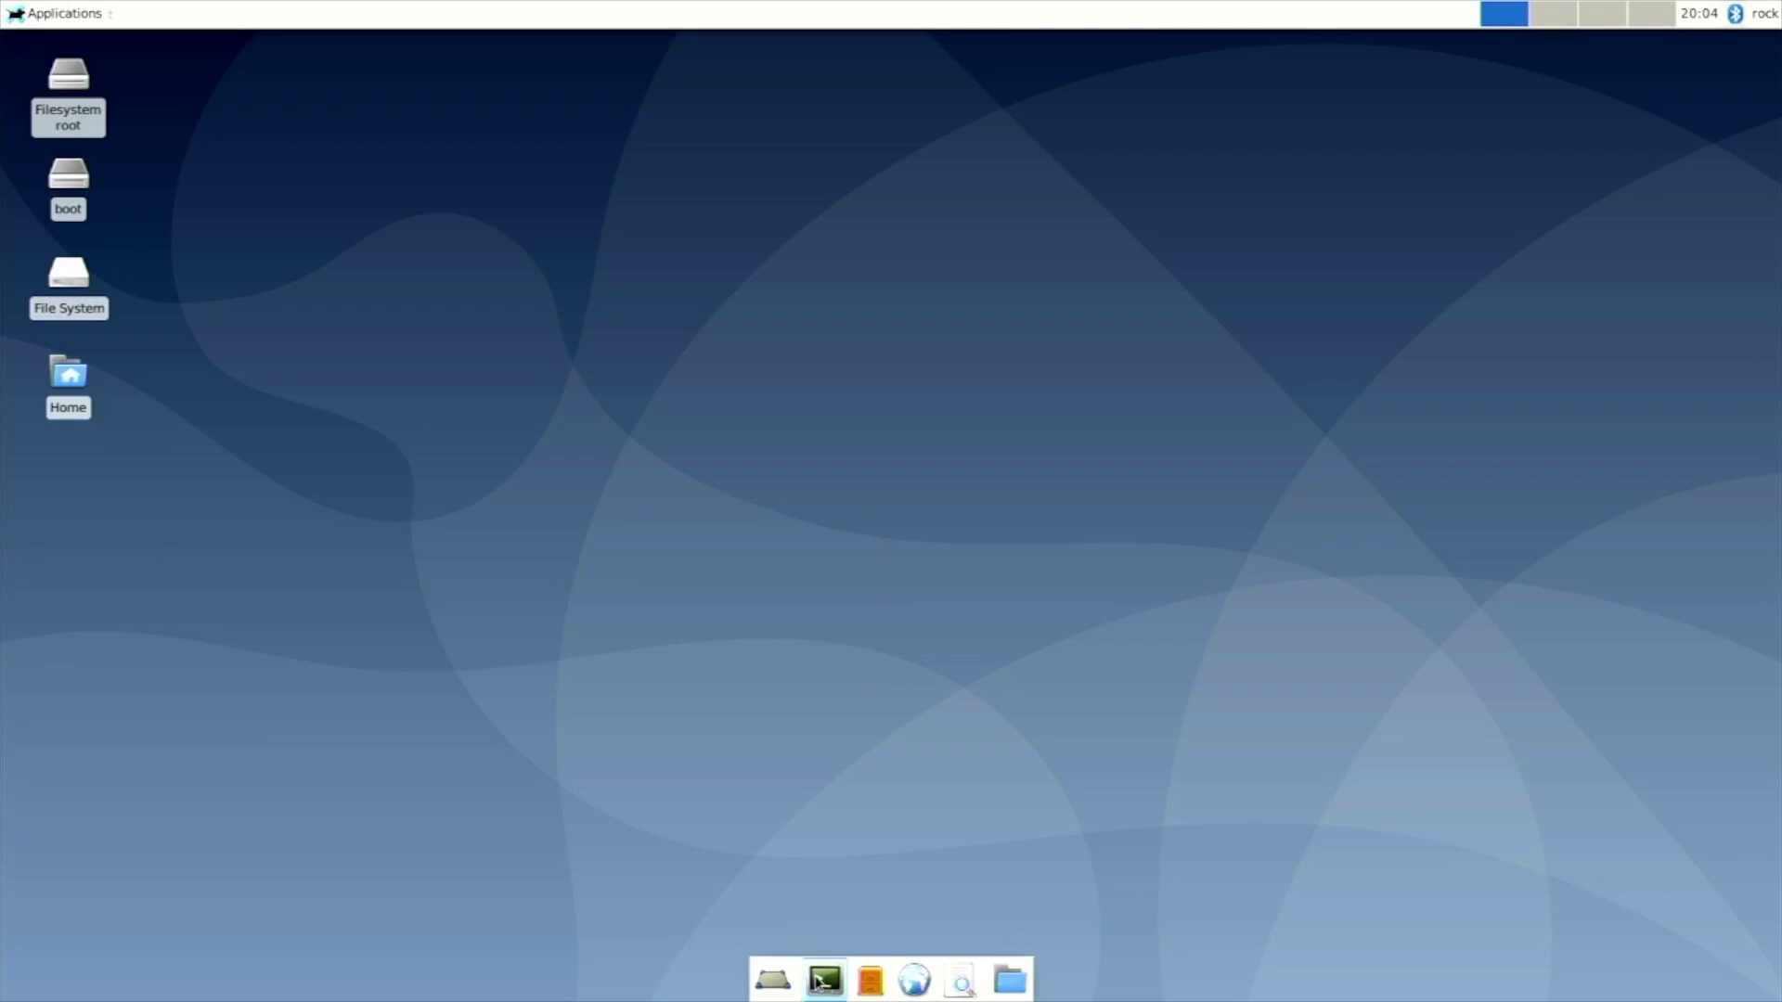
# In a new terminal, run uname -a (kernel 4.4.154-116-rockchip, aarch64) and begin typing cat /proc/cp
pyautogui.click(817, 983)
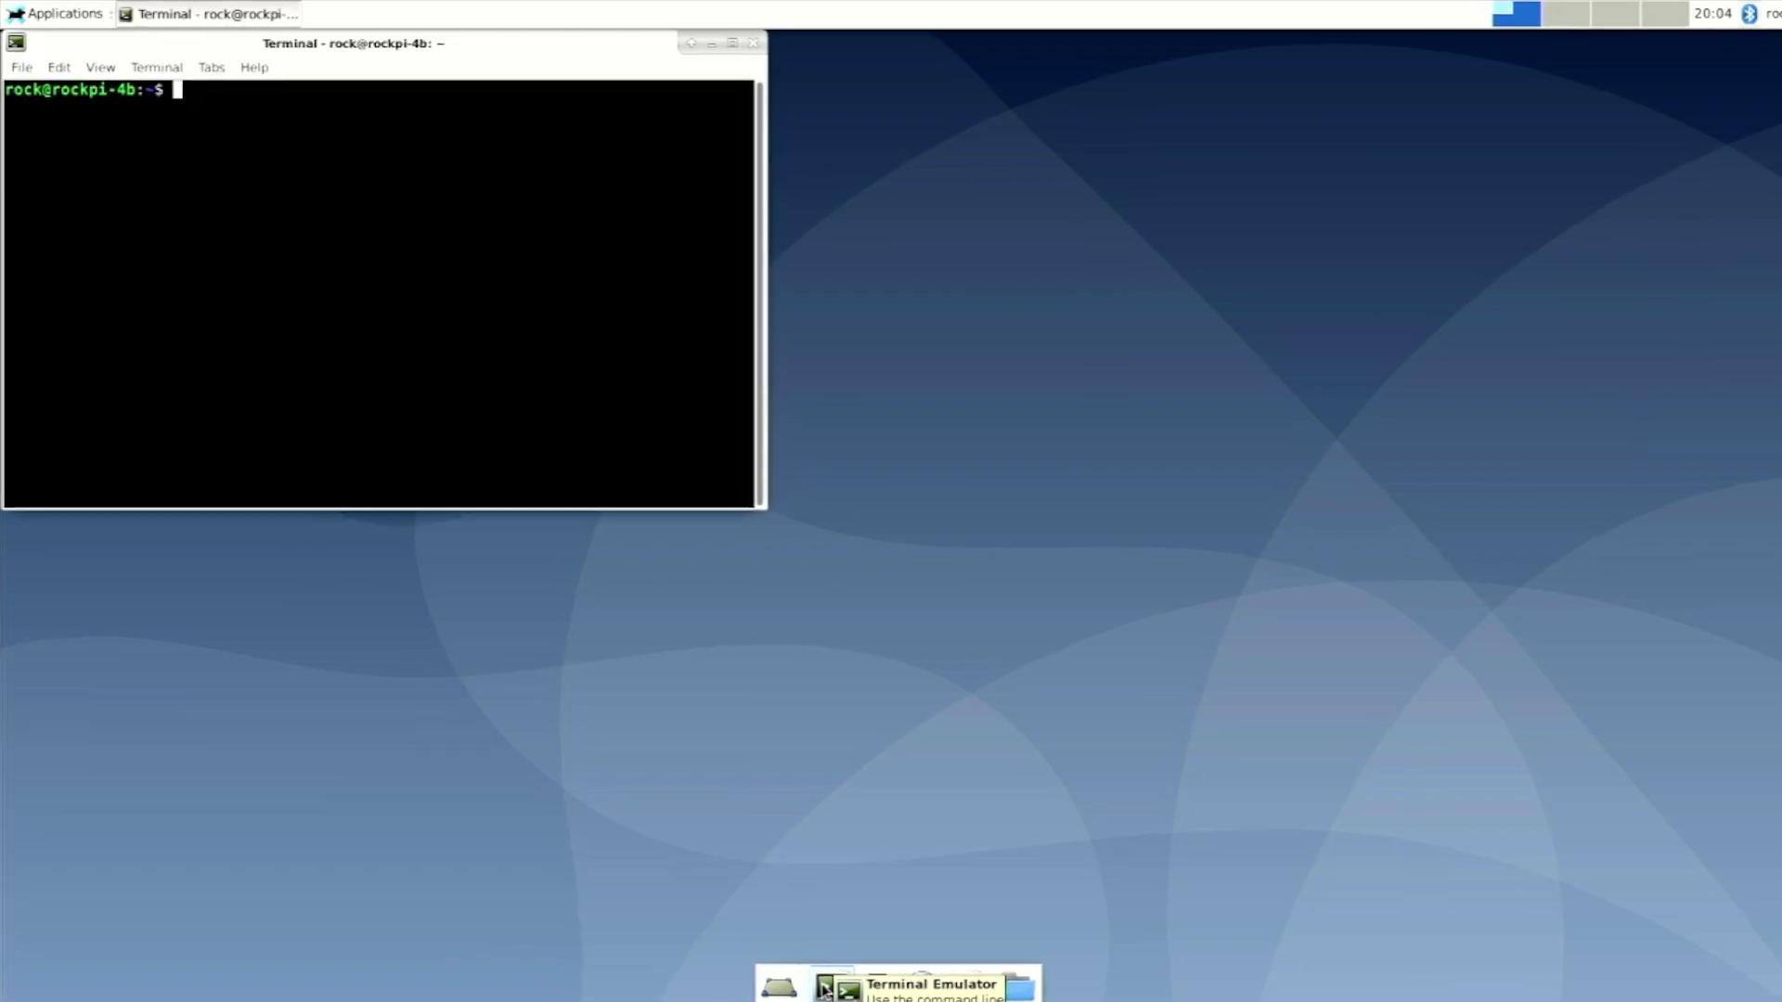
pyautogui.write('uname -a')
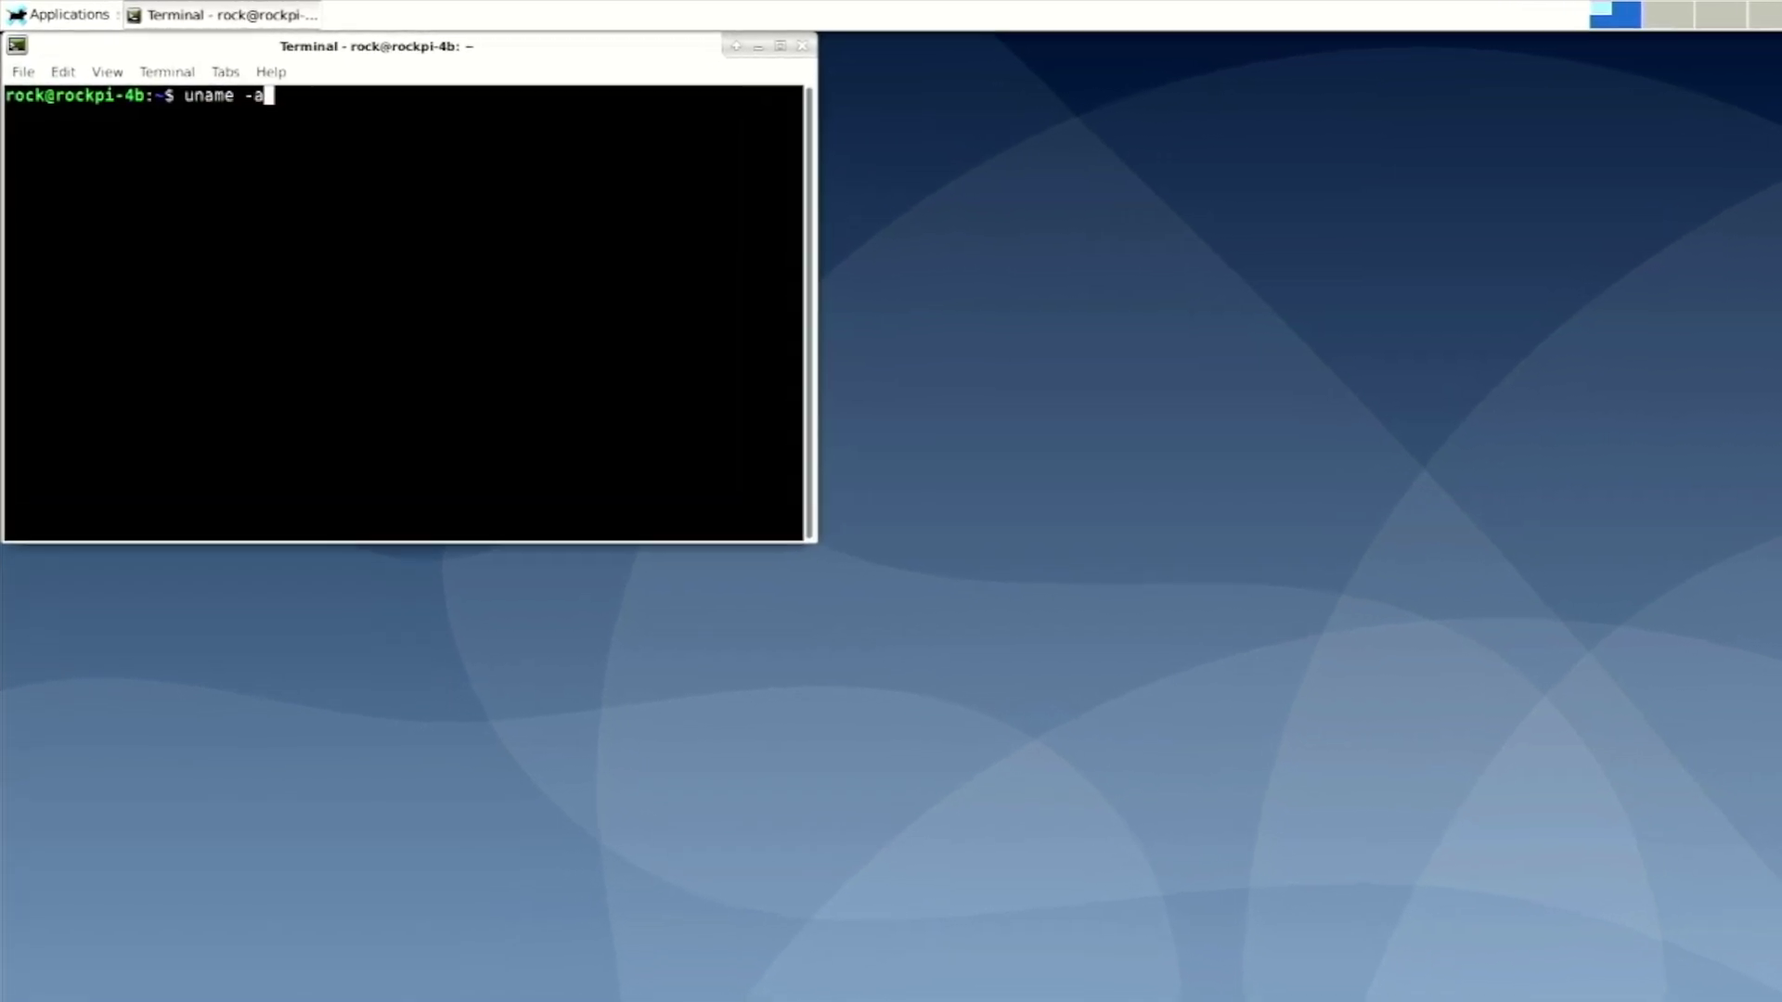
pyautogui.press('Return')
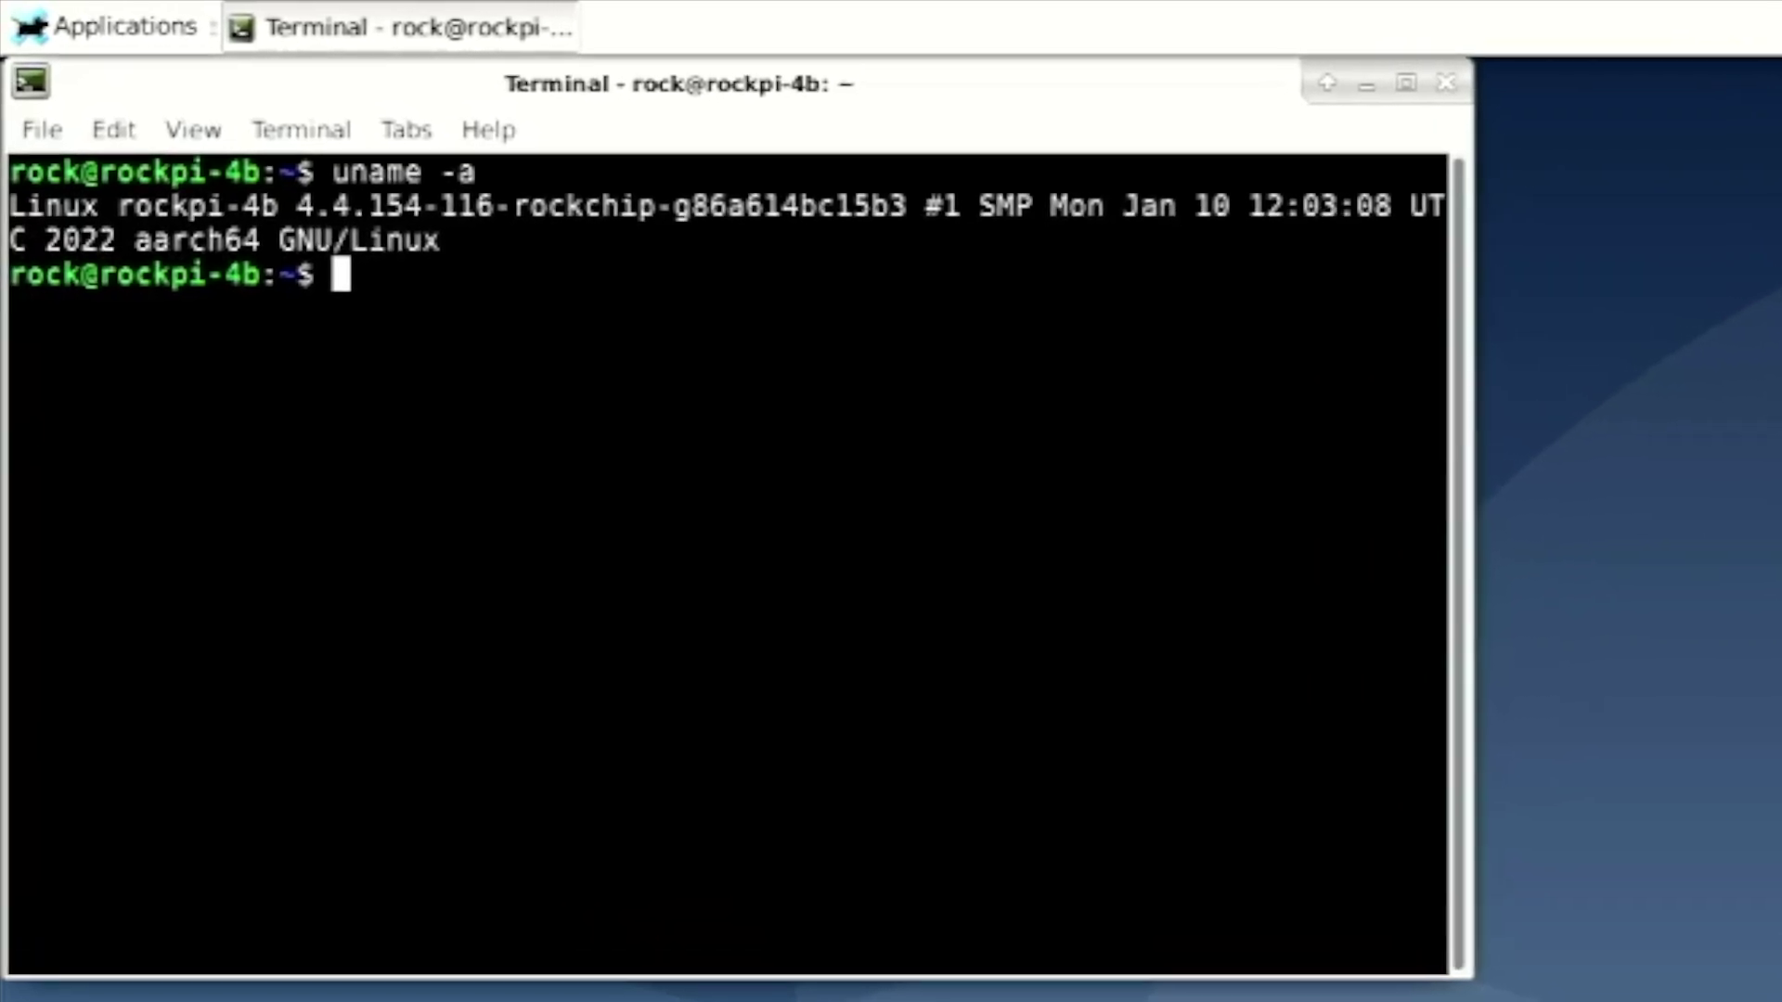
pyautogui.write('cat ')
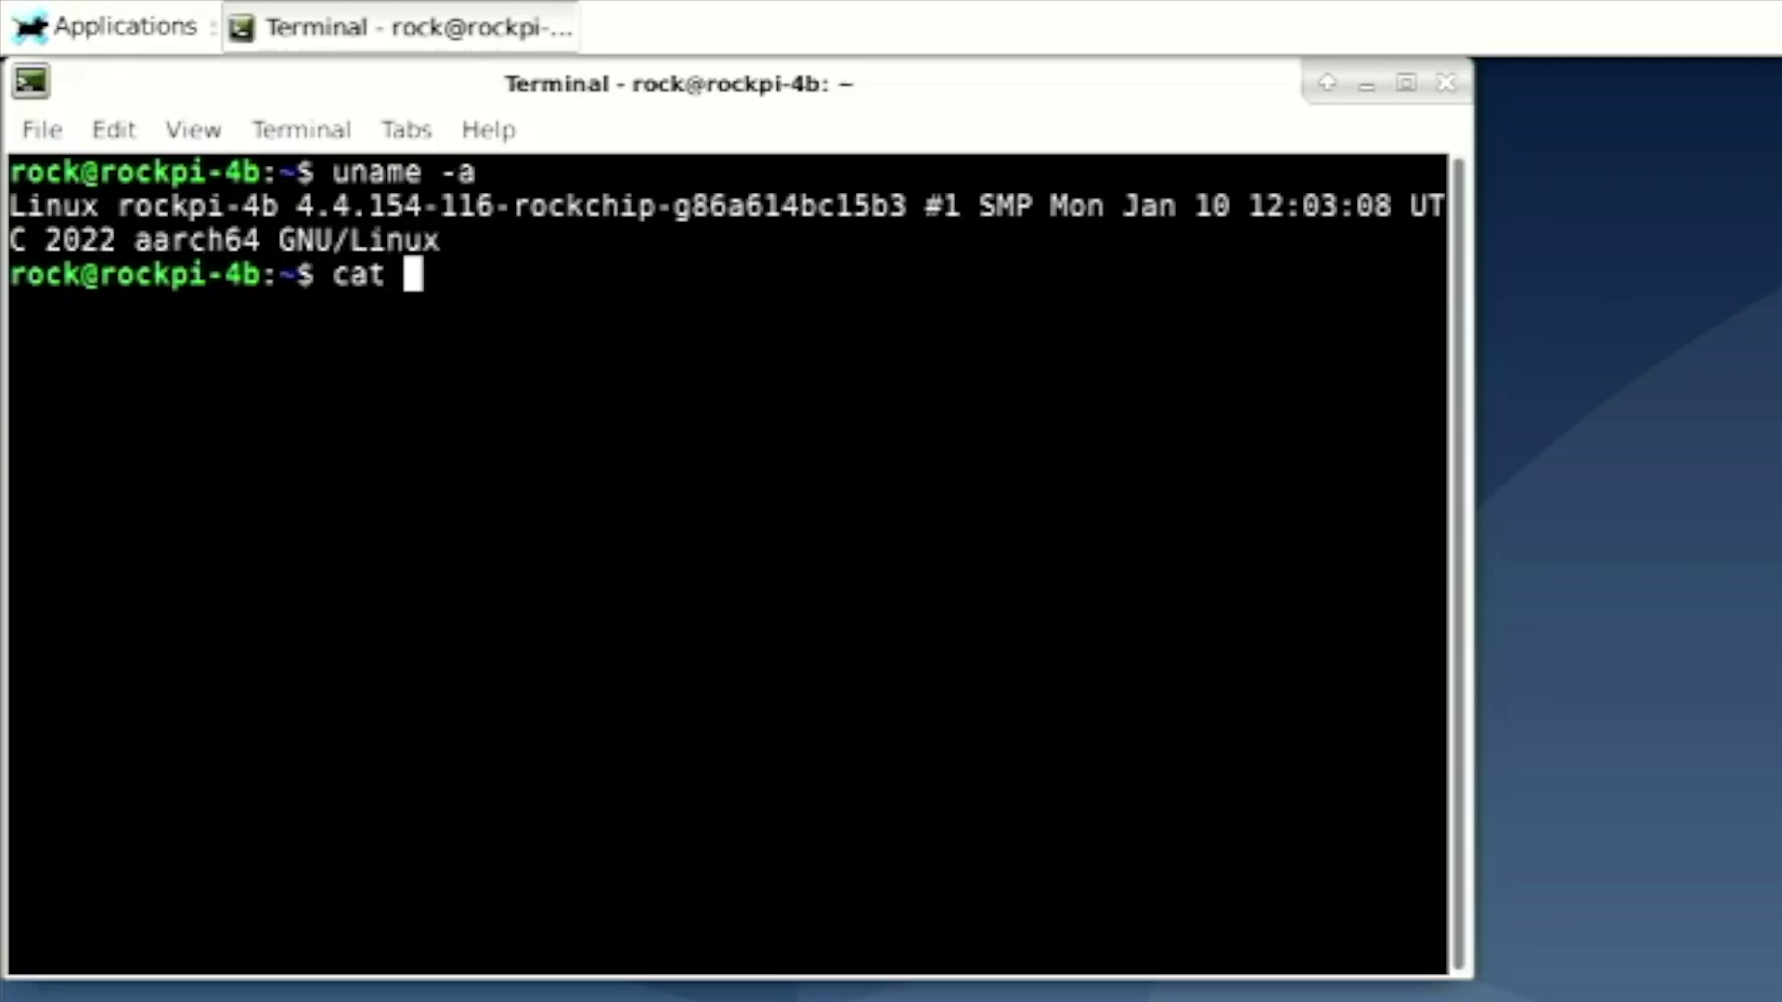
pyautogui.write('/proc/')
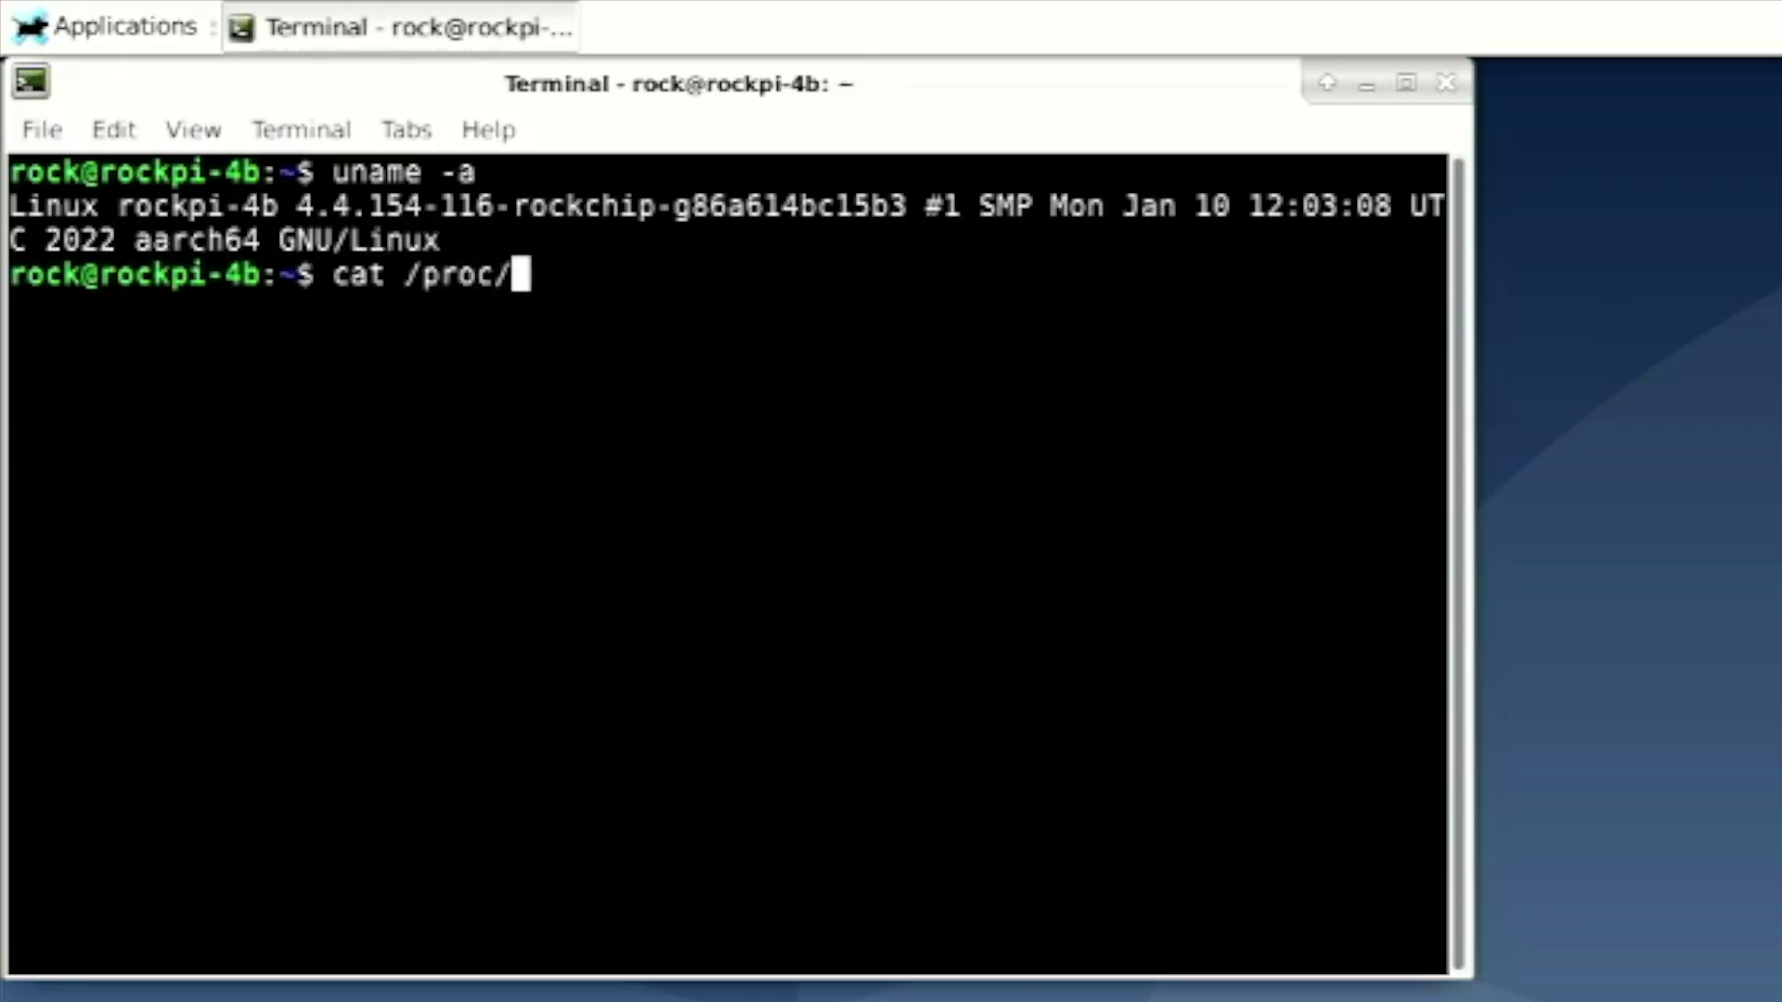
pyautogui.write('cp')
# Complete and run cat /proc/cpuinfo, reviewing processors 0–5 (parts 0xd03 and 0xd08)
pyautogui.press('Tab')
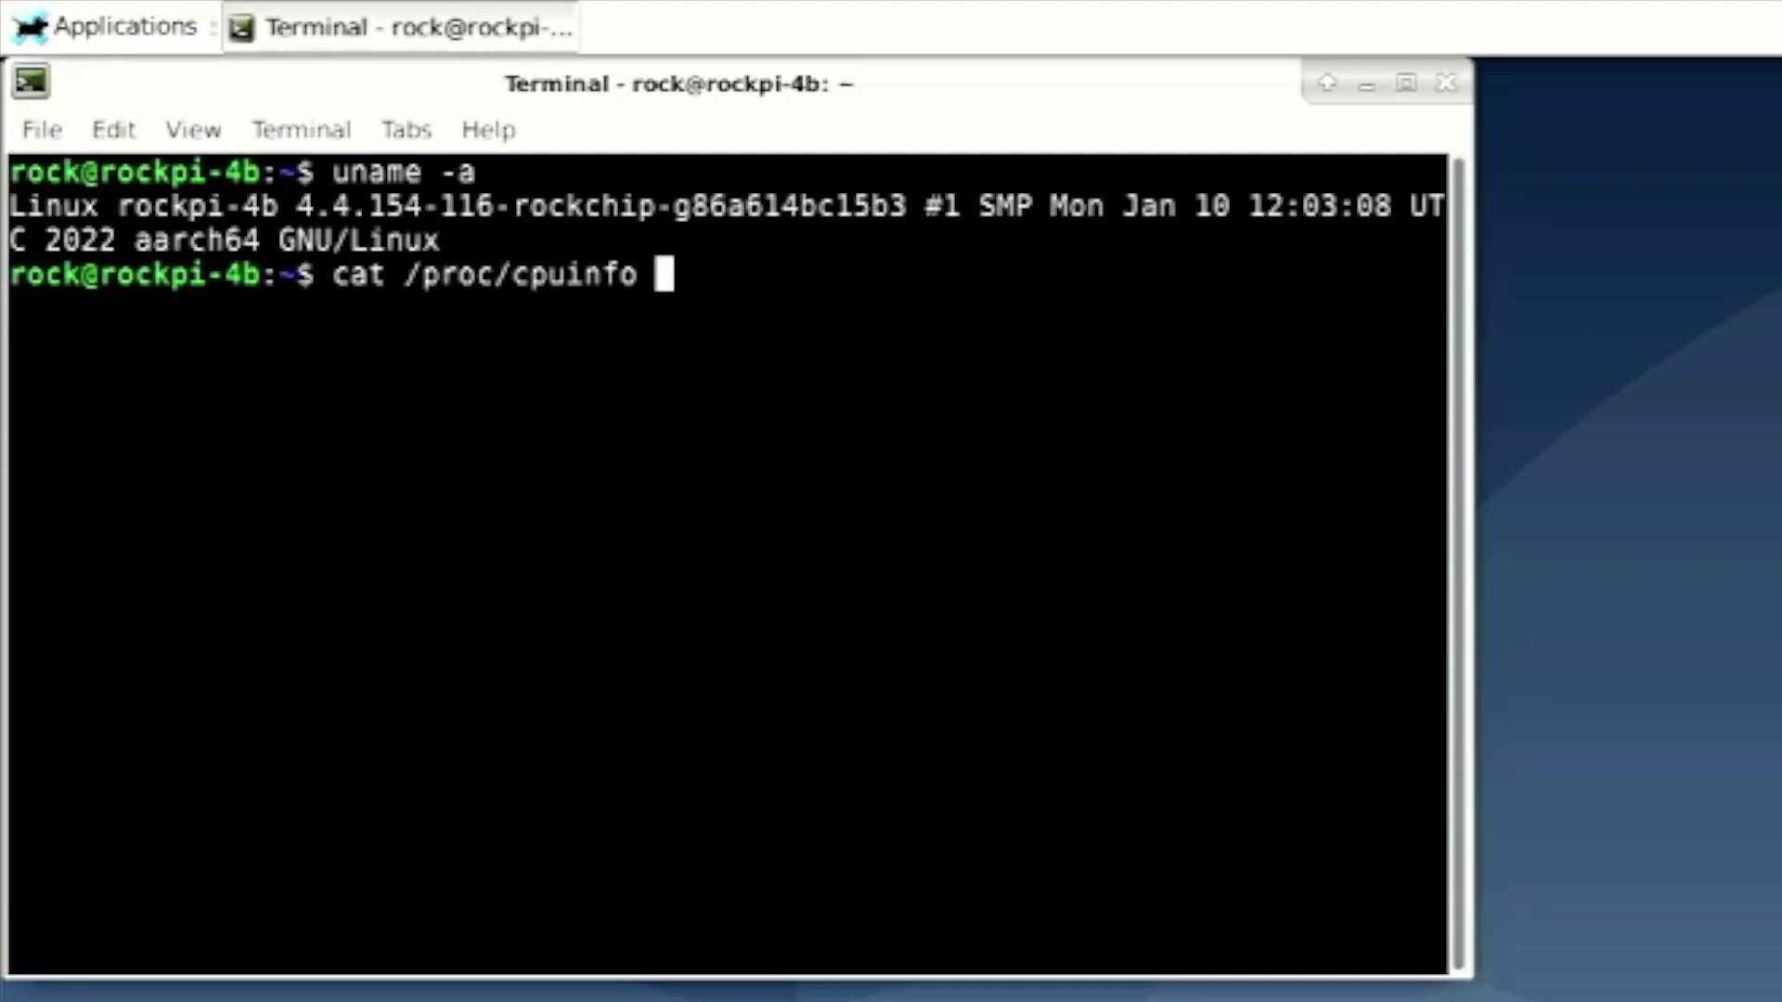
pyautogui.press('Return')
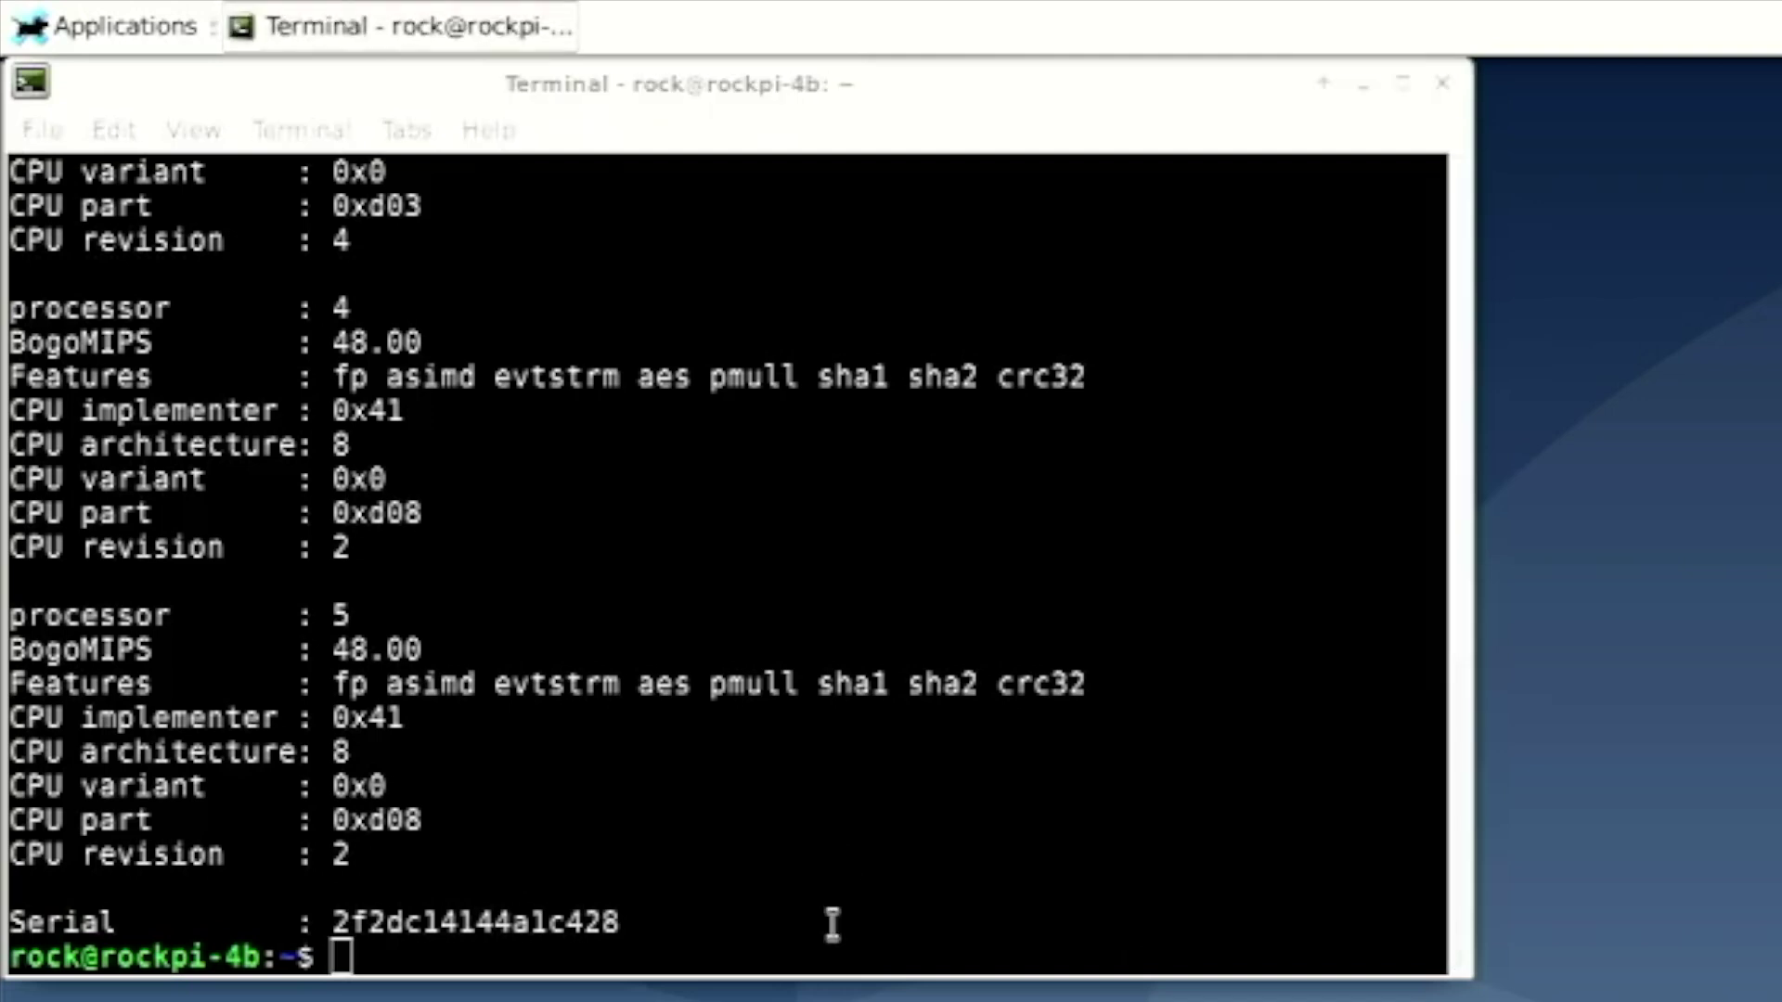
pyautogui.scroll(4, 863, 800)
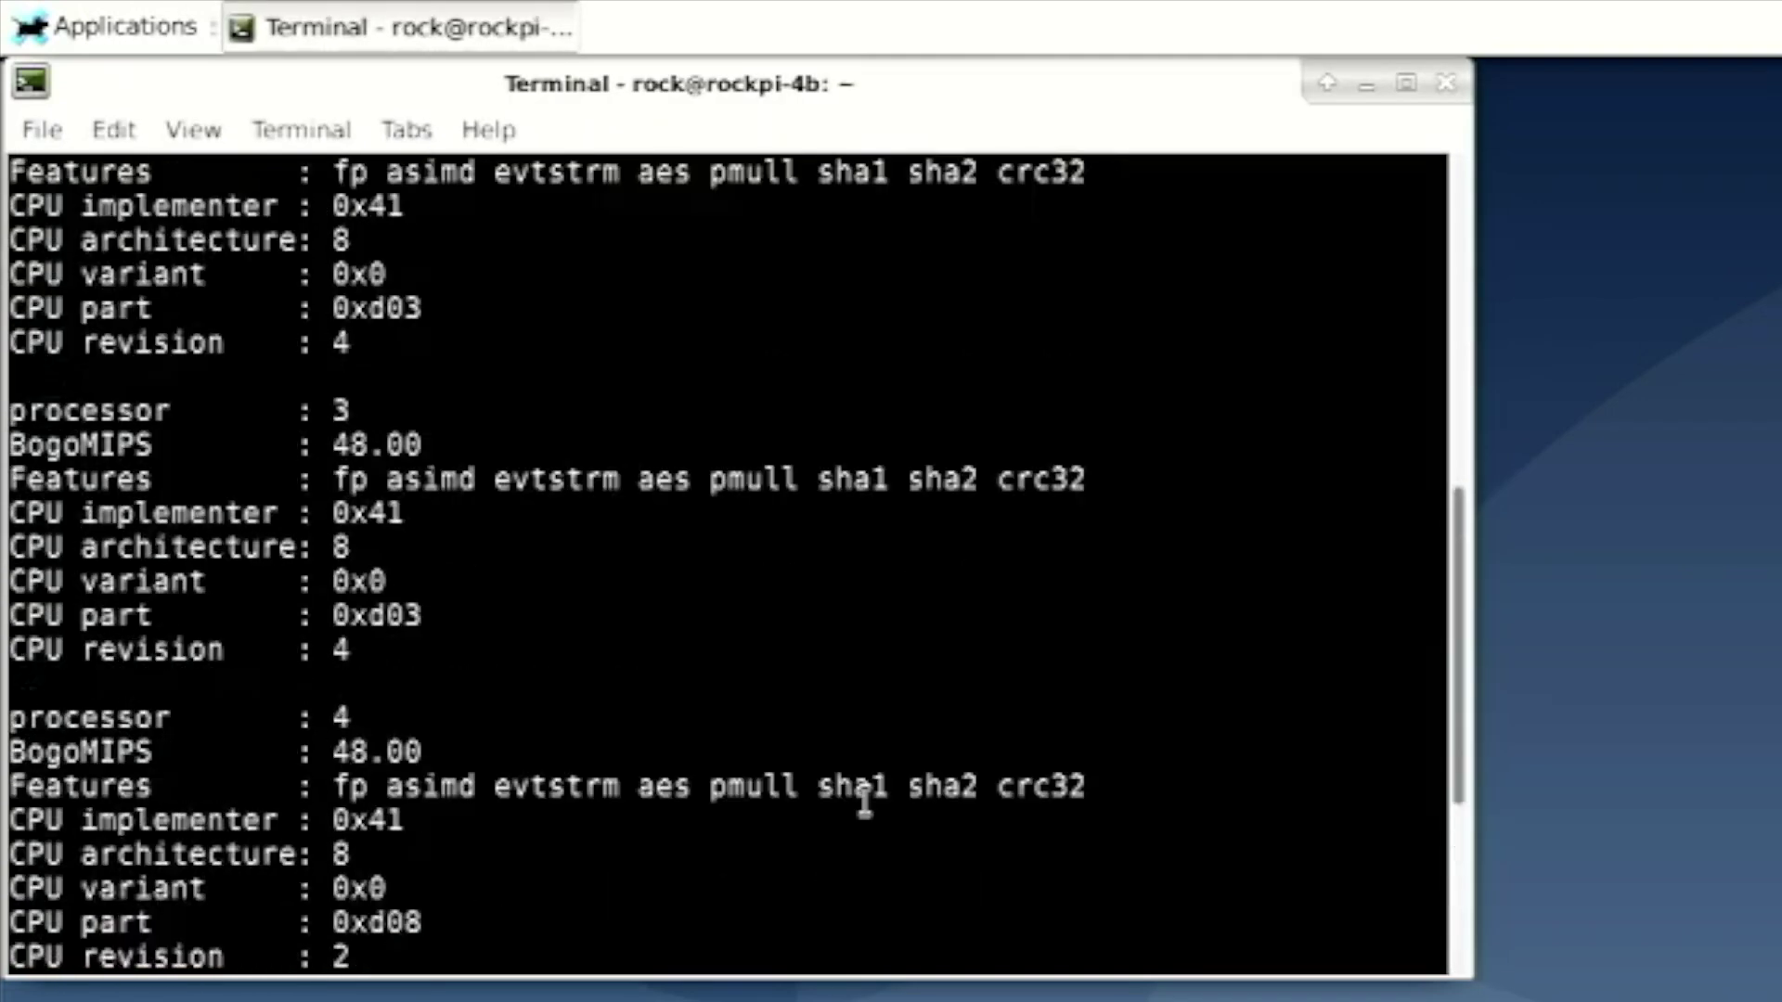
pyautogui.scroll(4, 864, 800)
pyautogui.scroll(2, 864, 800)
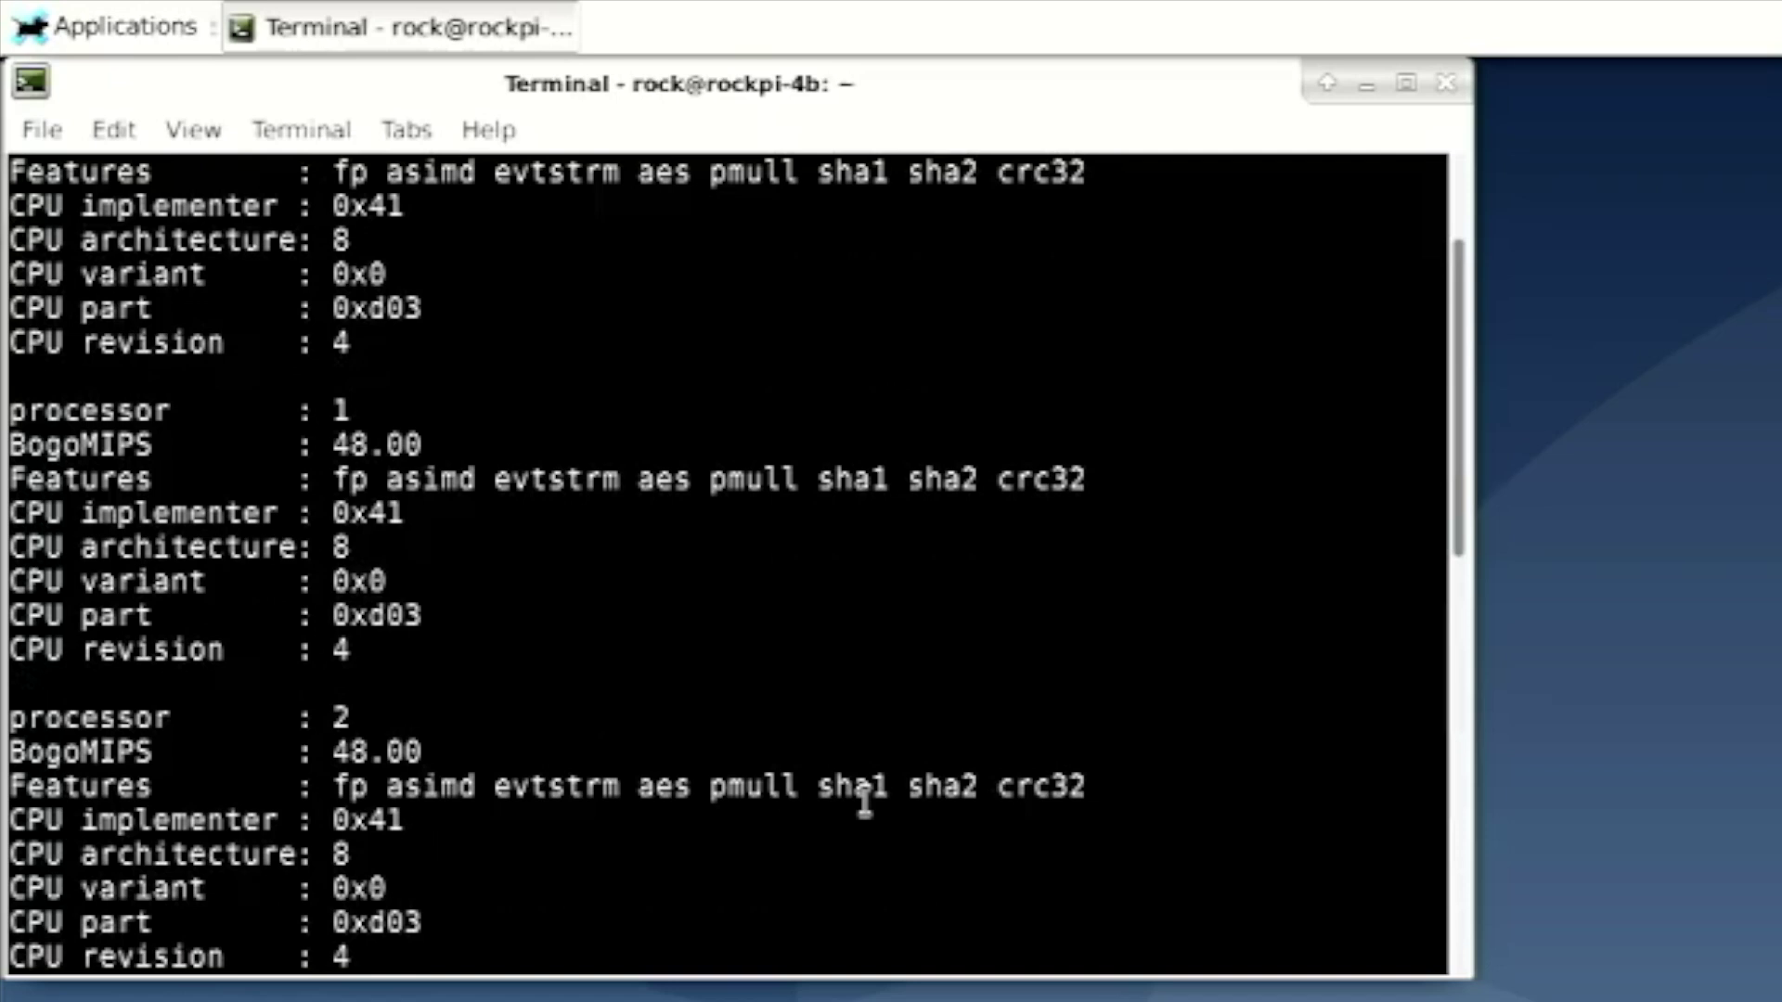
pyautogui.scroll(2, 864, 799)
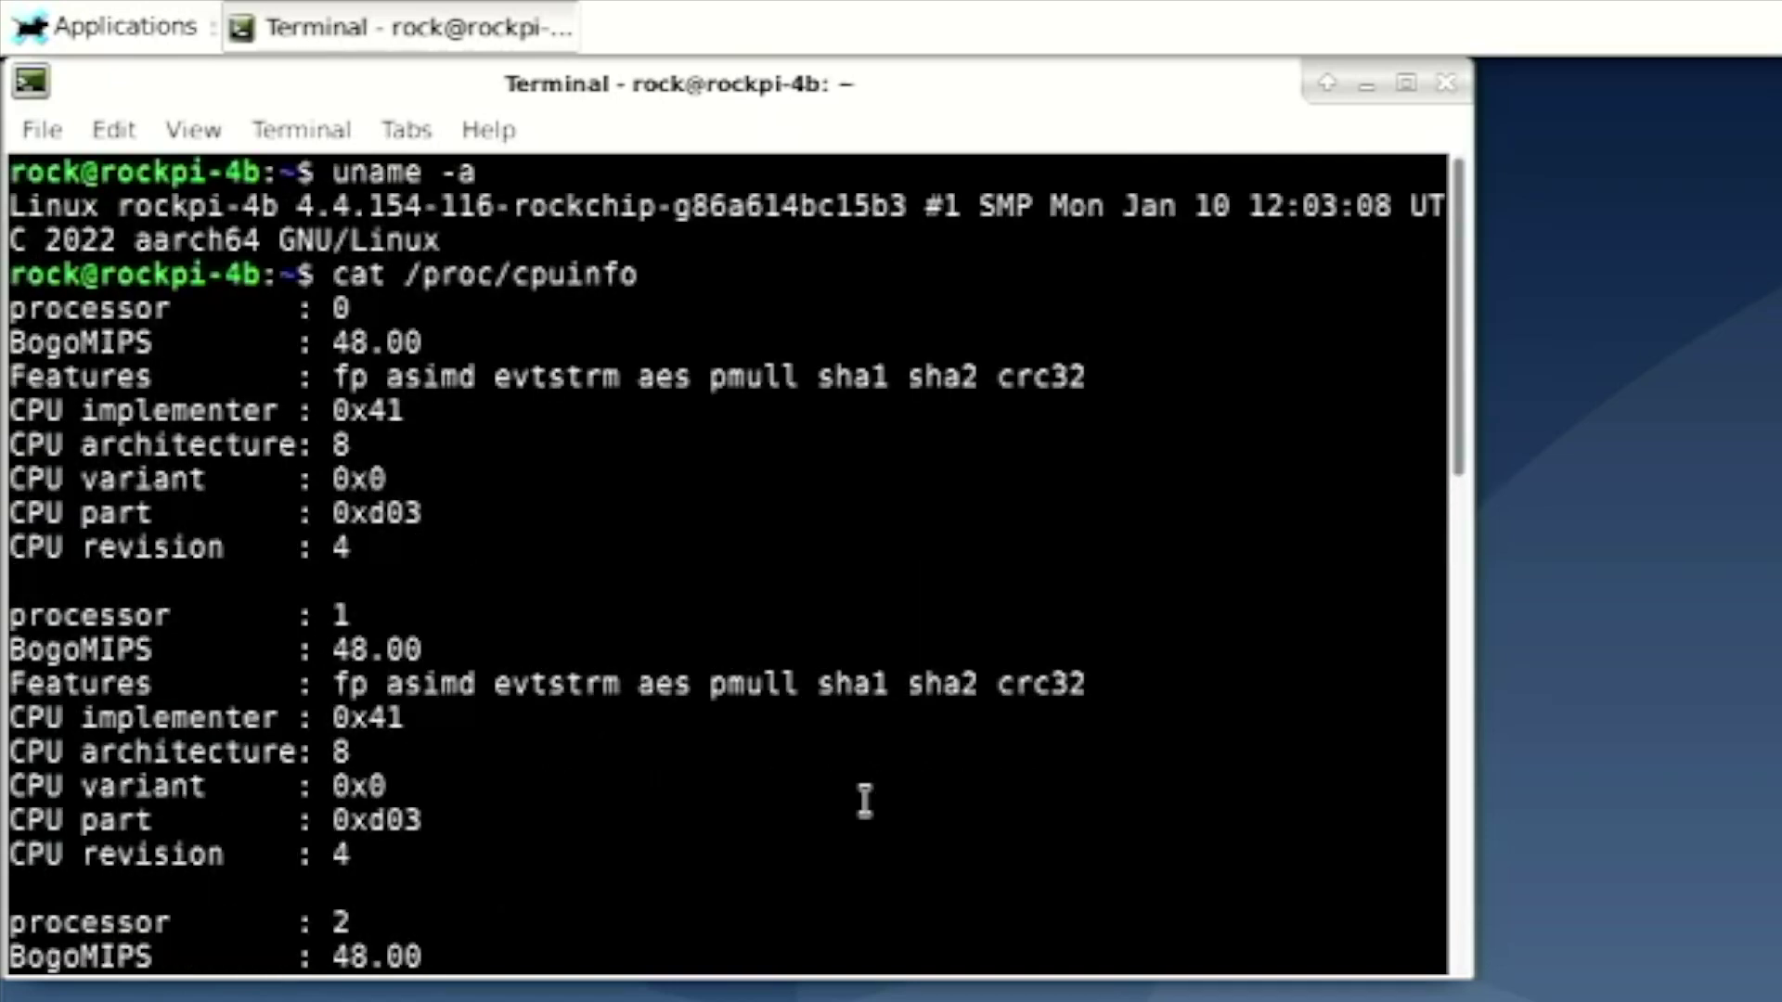
pyautogui.scroll(-2, 864, 800)
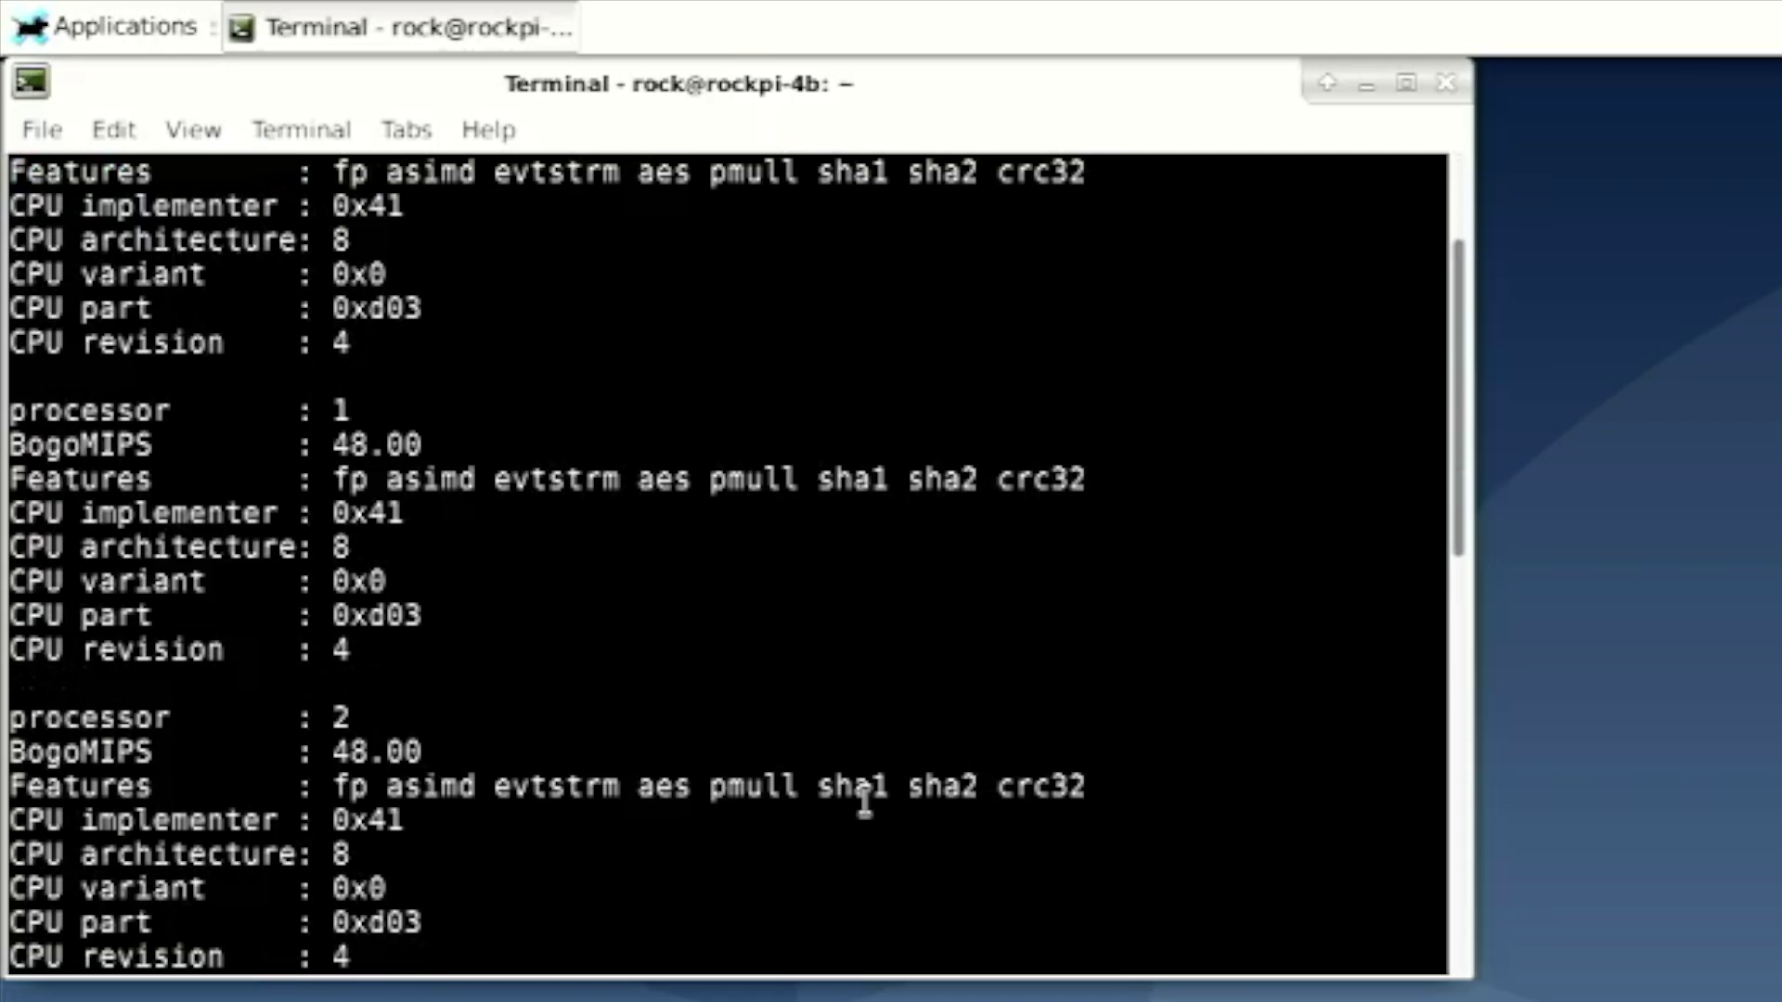
pyautogui.scroll(-4, 864, 799)
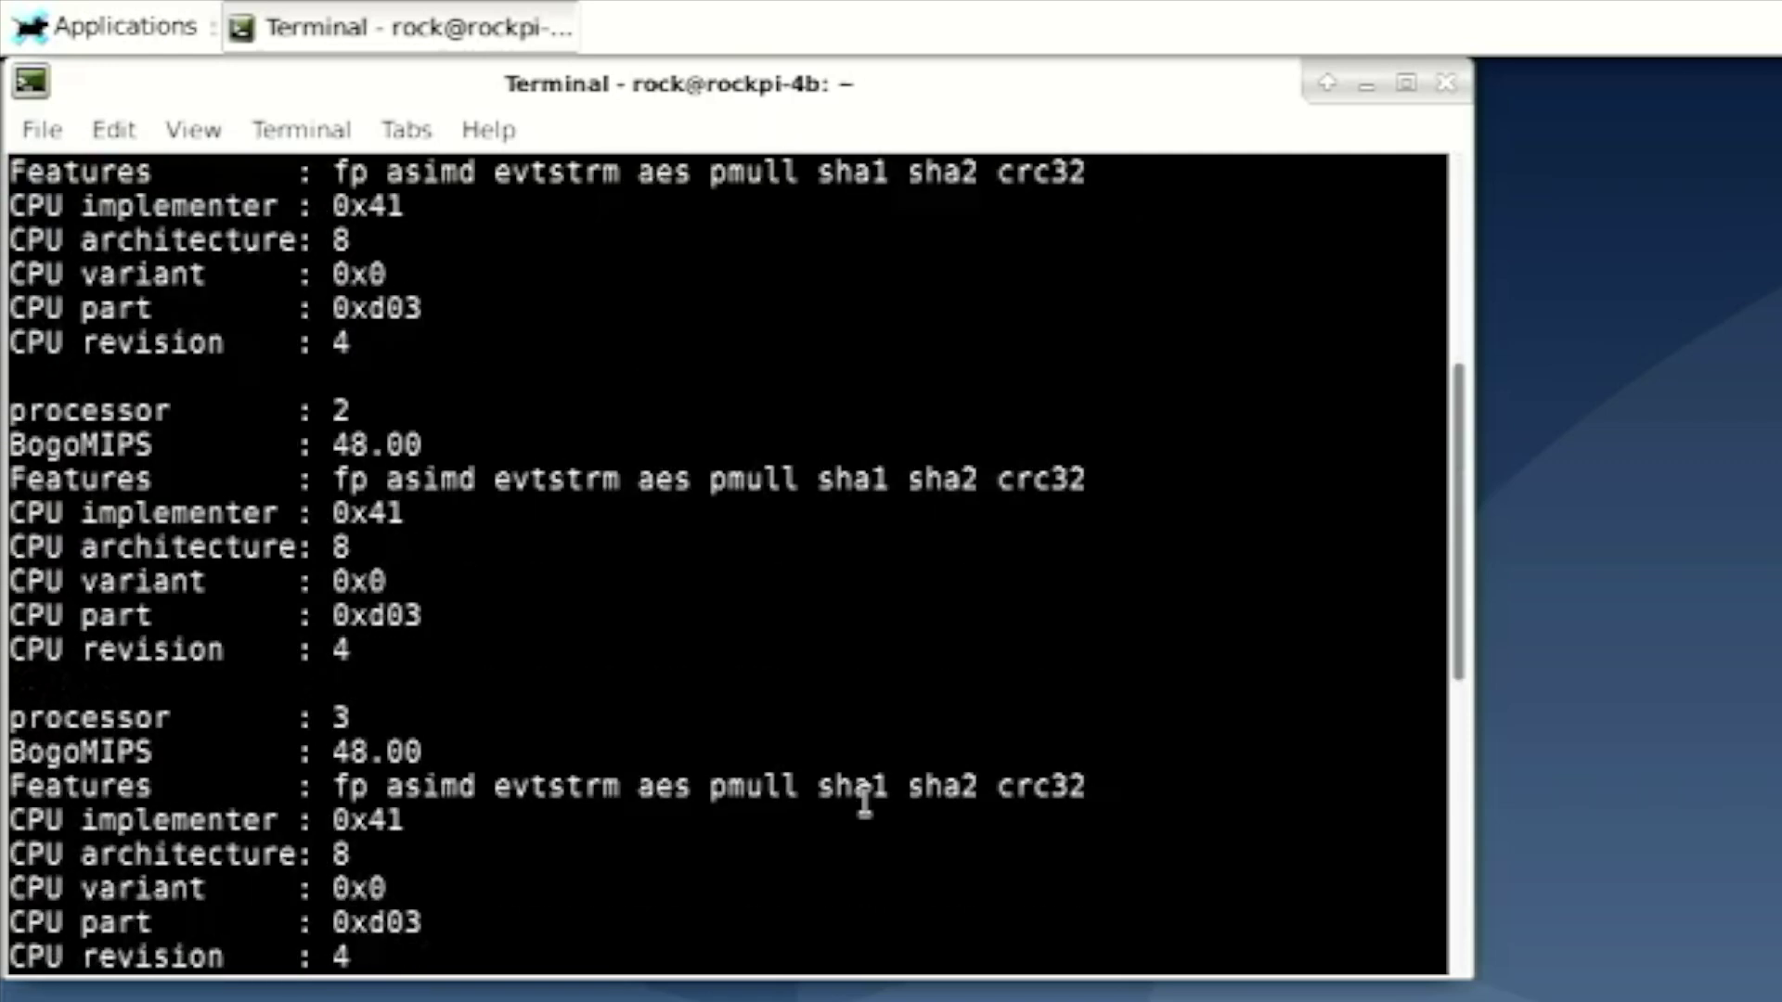
pyautogui.scroll(-5, 864, 800)
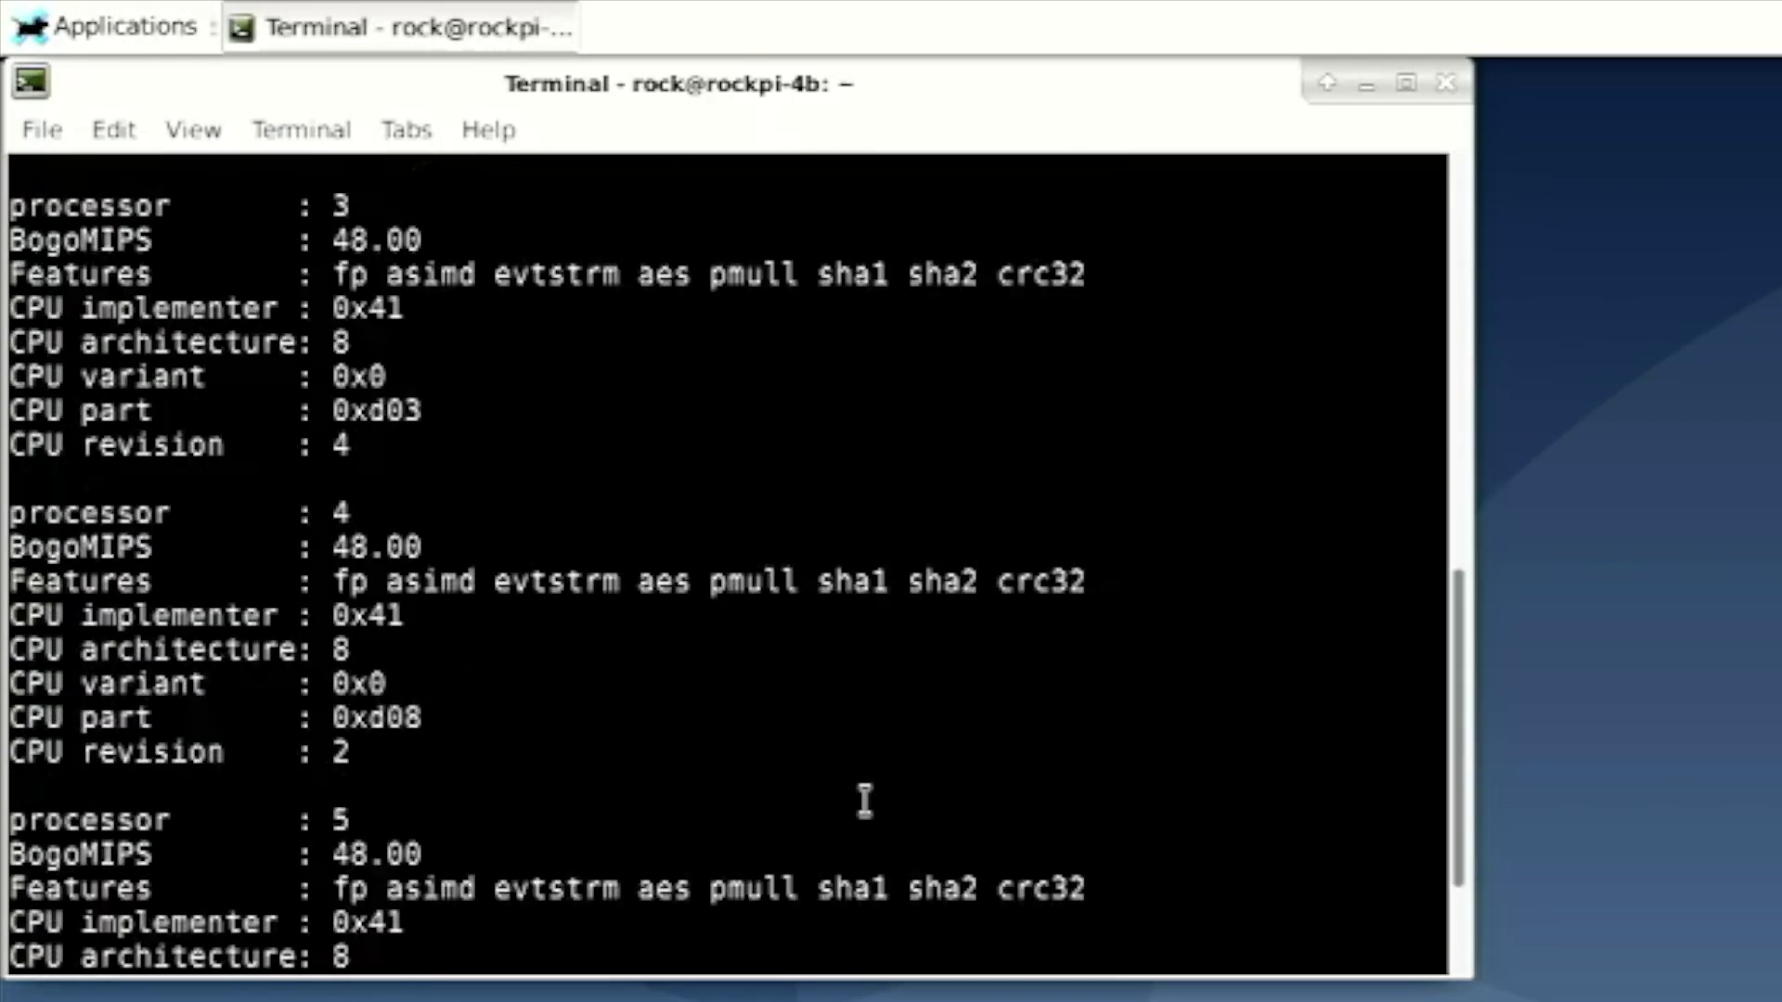
pyautogui.scroll(-1, 864, 799)
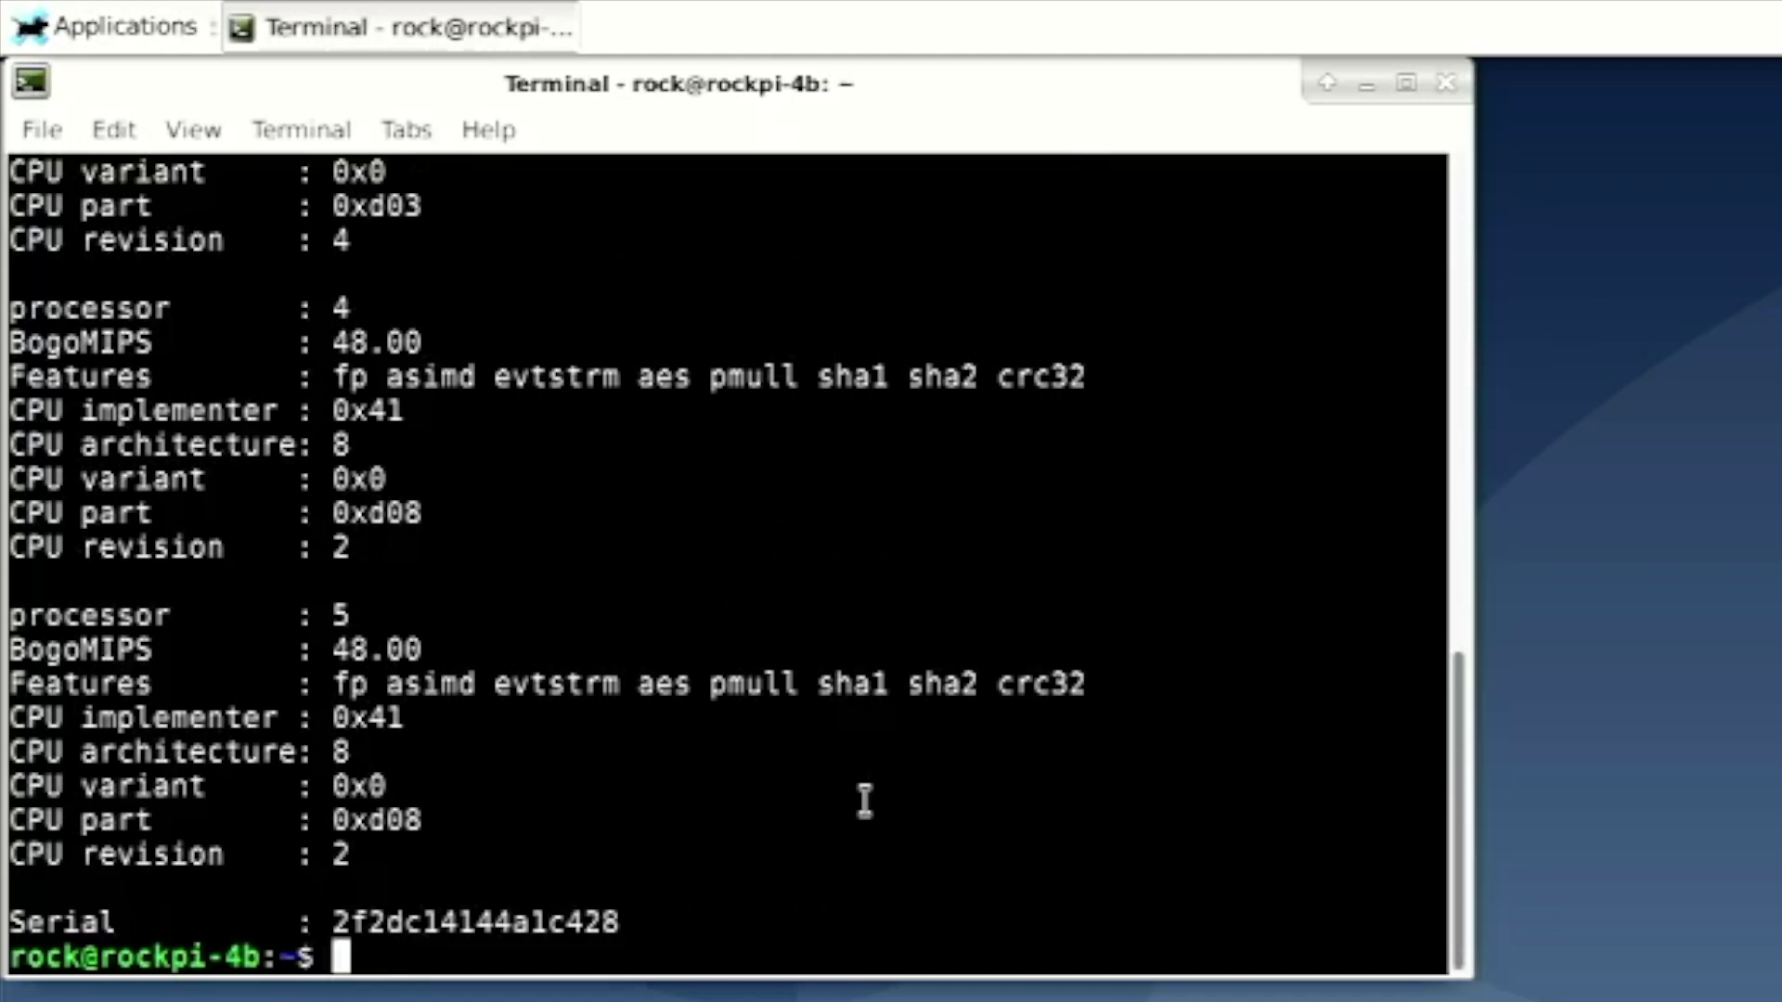
# Run cat /proc/meminfo, using Tab to complete the file name
pyautogui.write('ca')
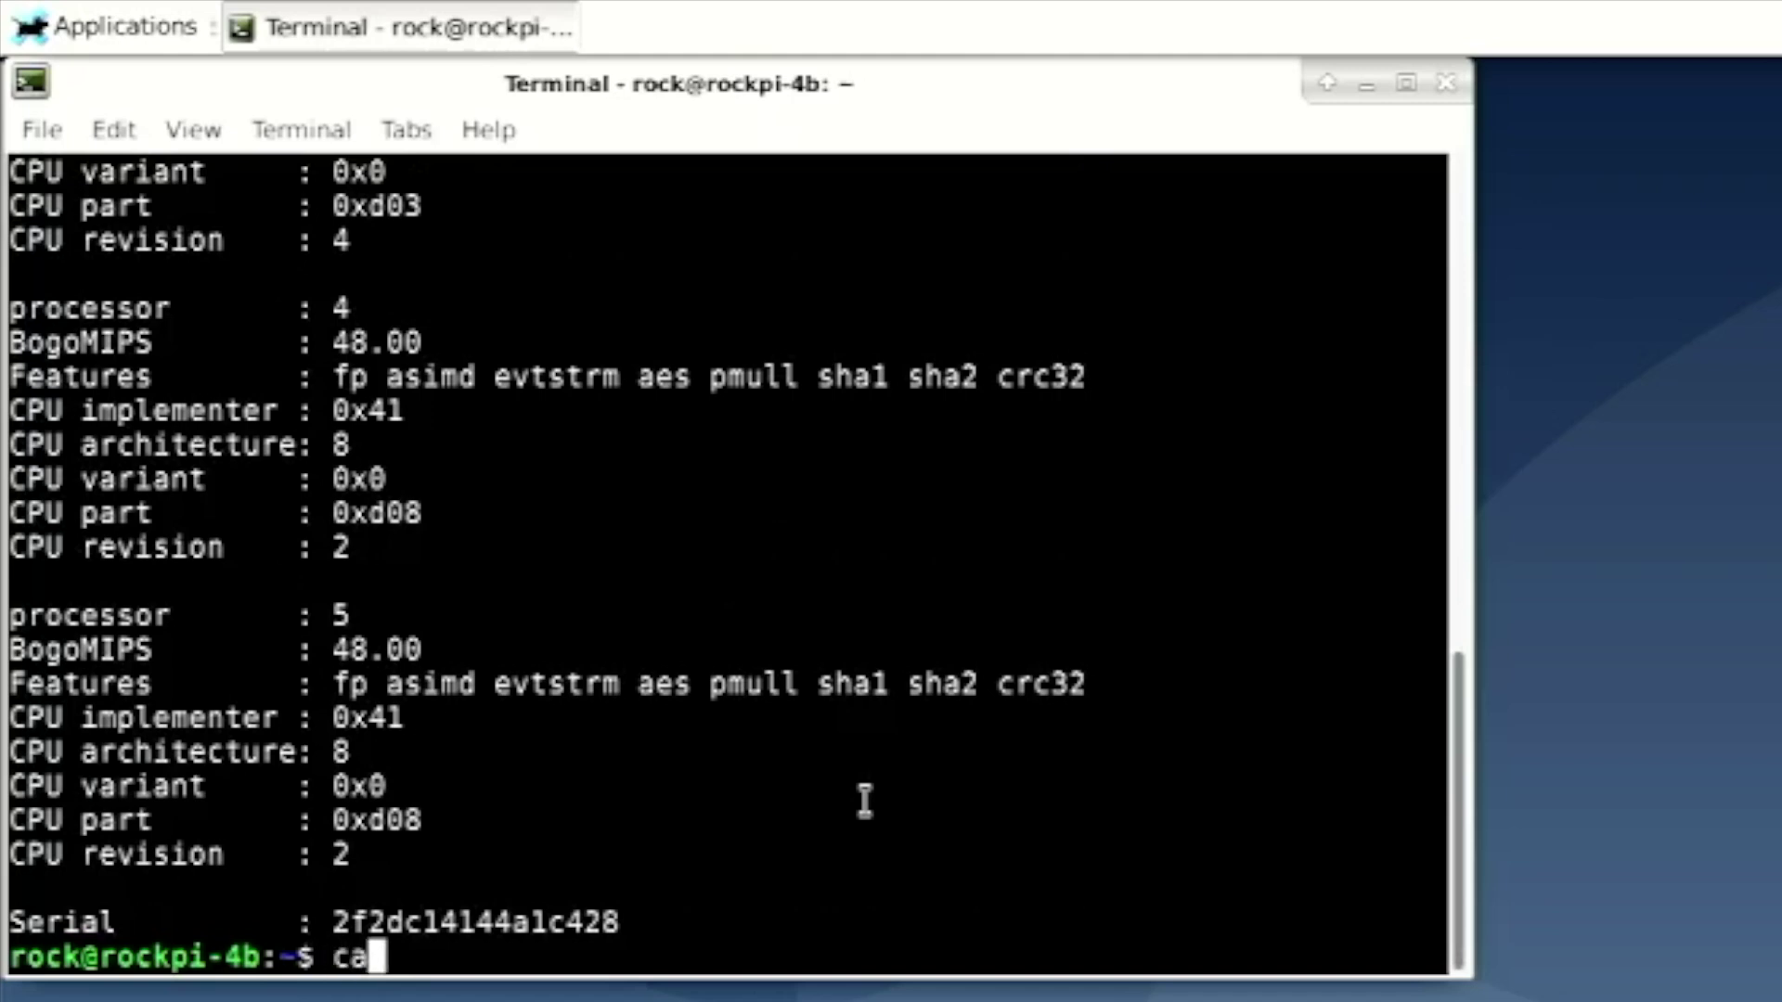
pyautogui.write('t /proc/')
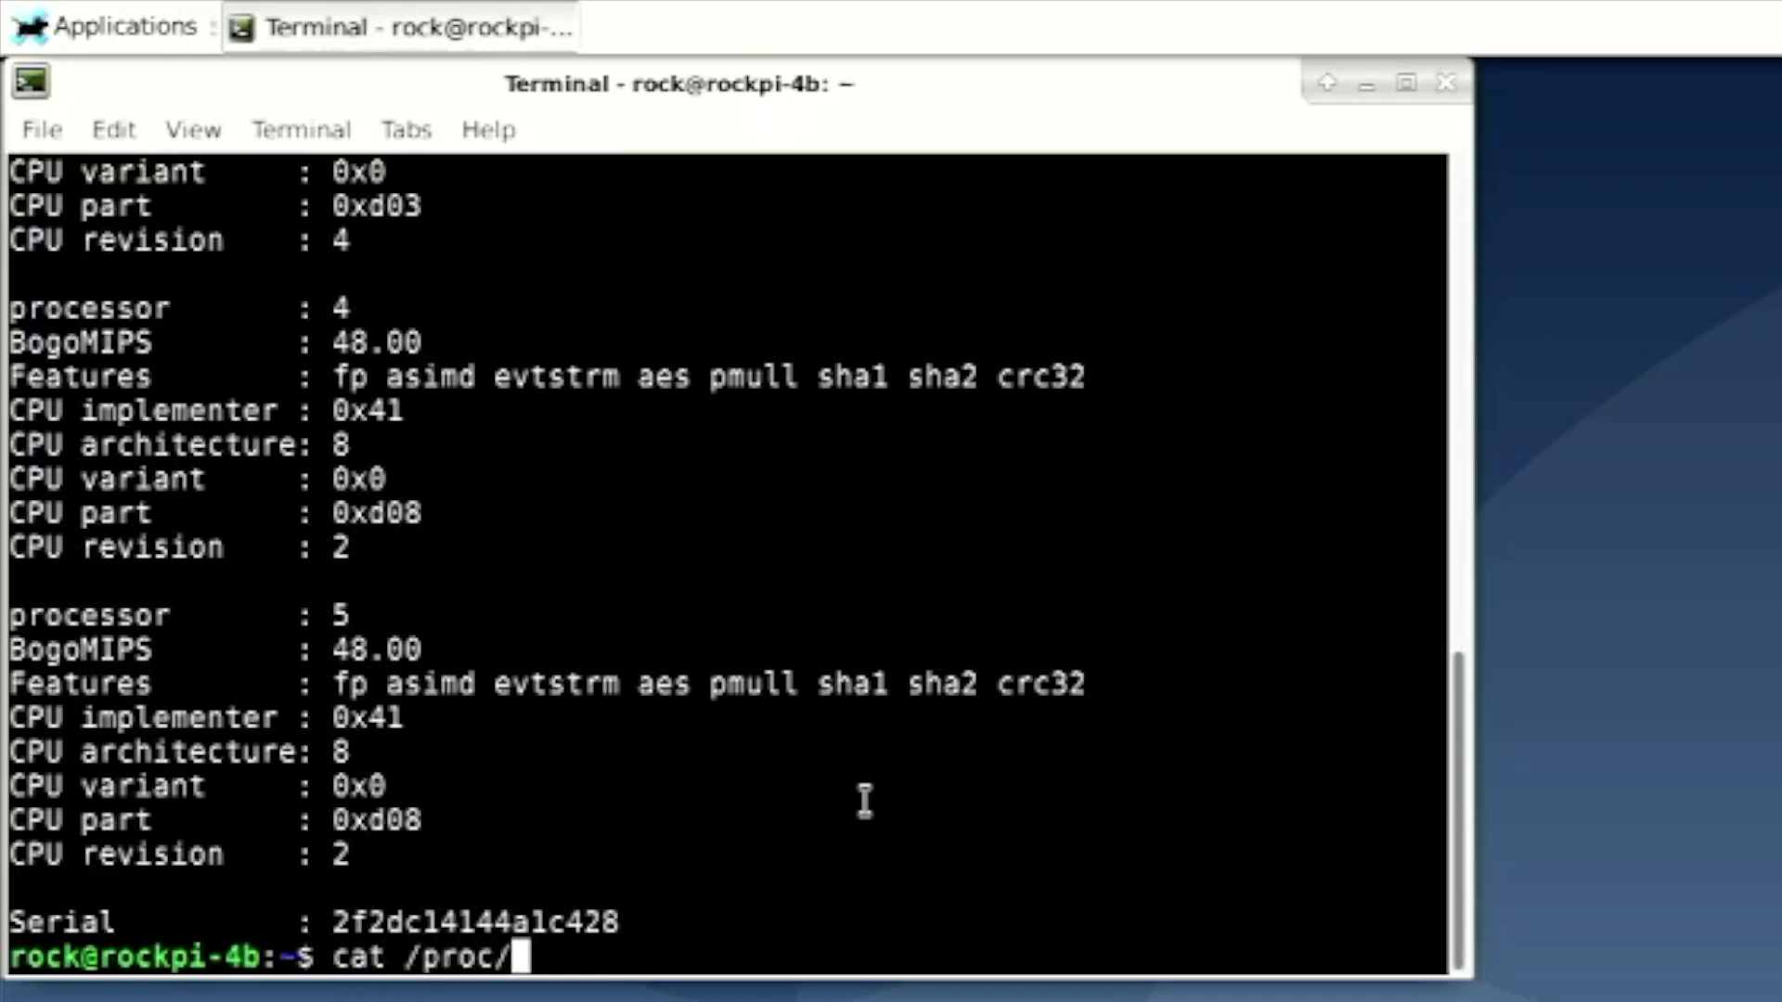
pyautogui.write('mem')
pyautogui.press('Tab')
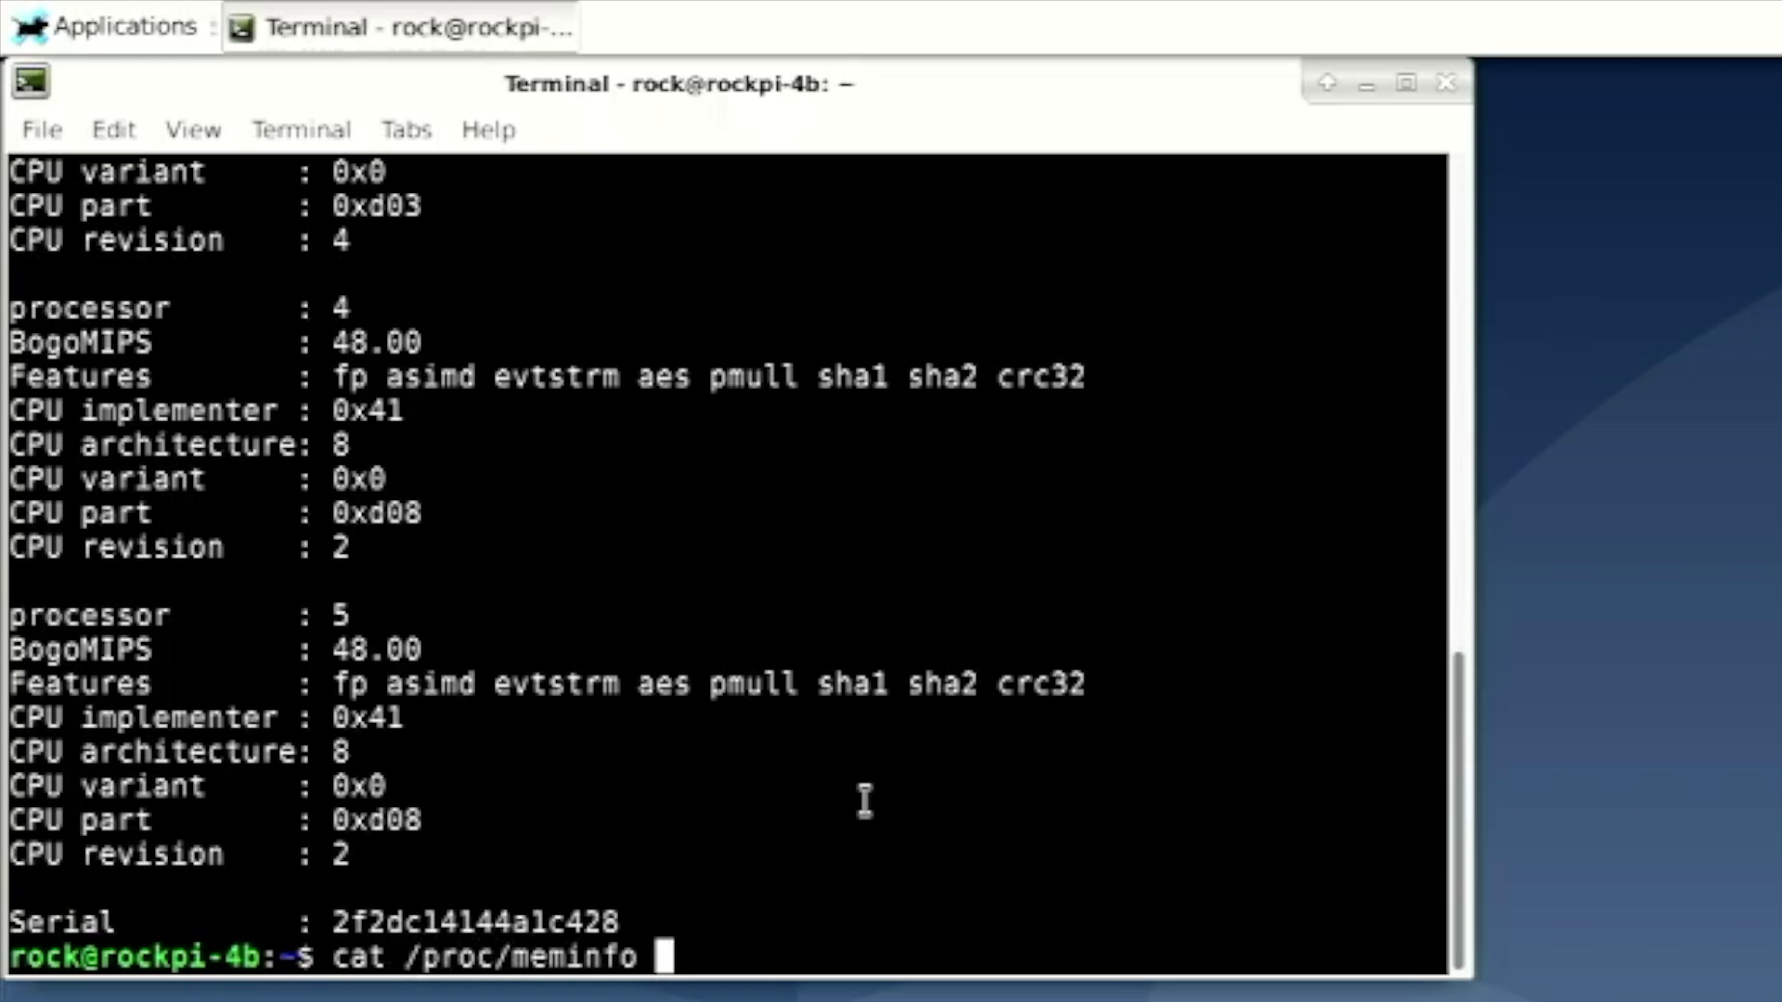
pyautogui.press('Return')
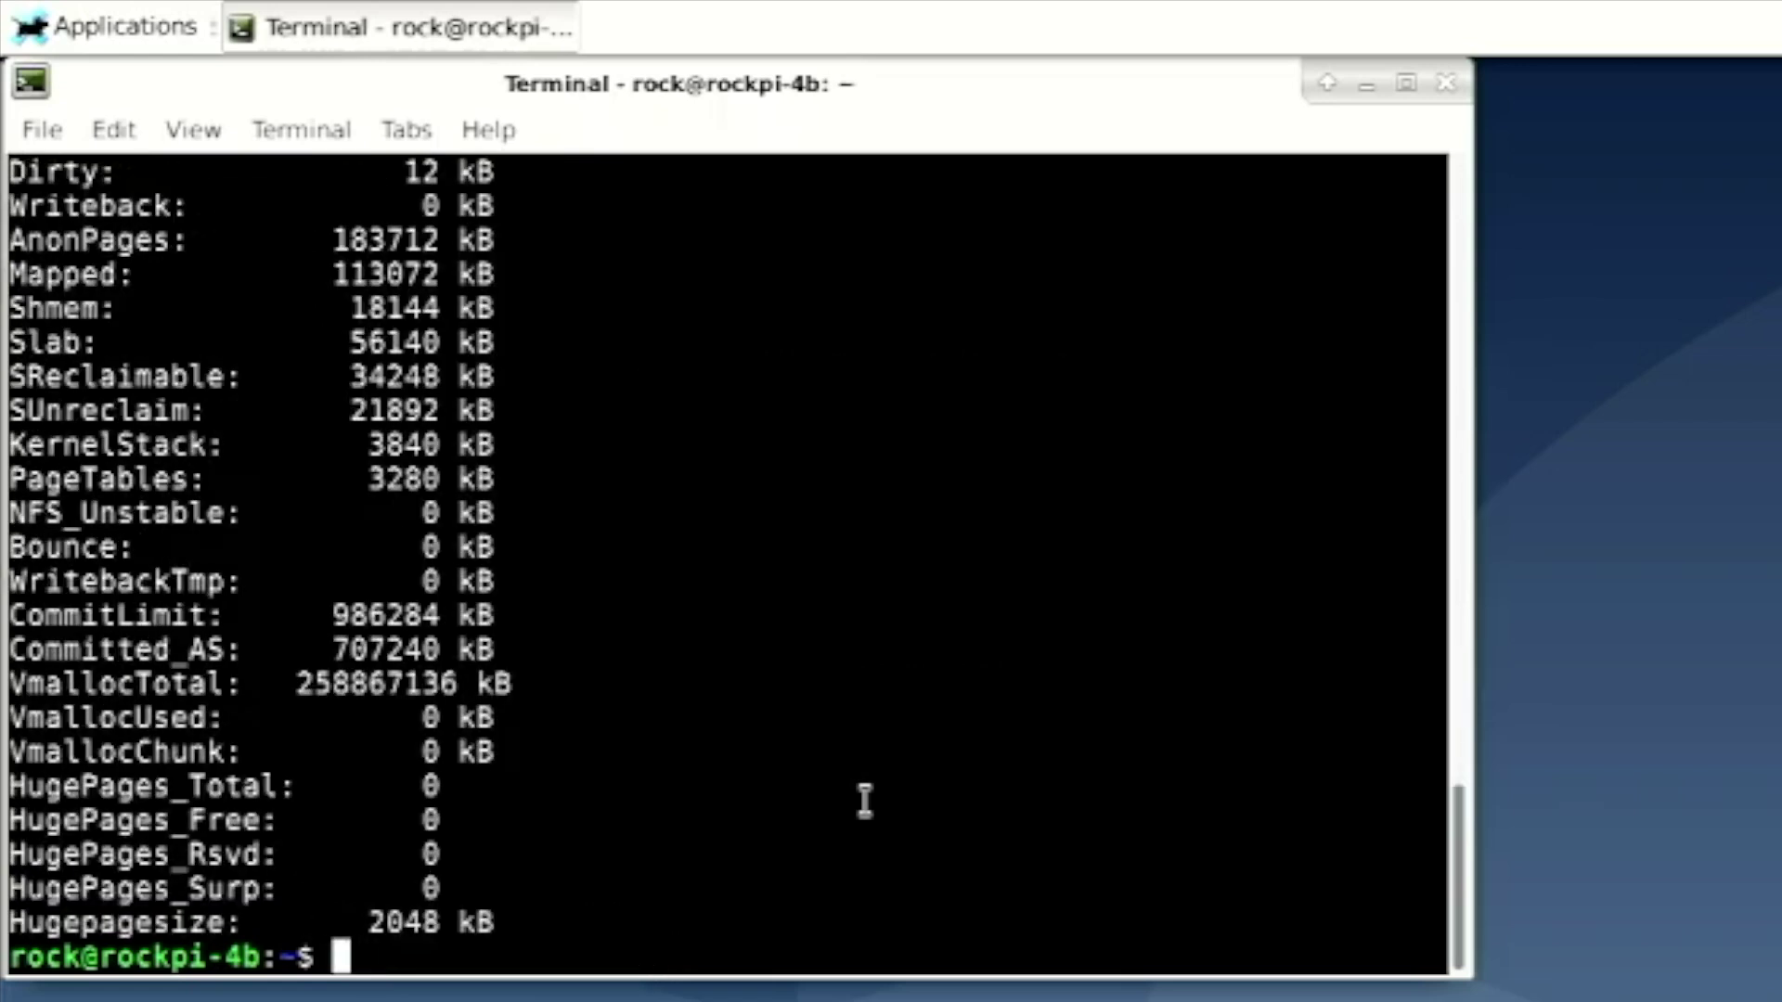
# Highlight the MemTotal line showing 1972568 kB in the meminfo output
pyautogui.scroll(10, 864, 801)
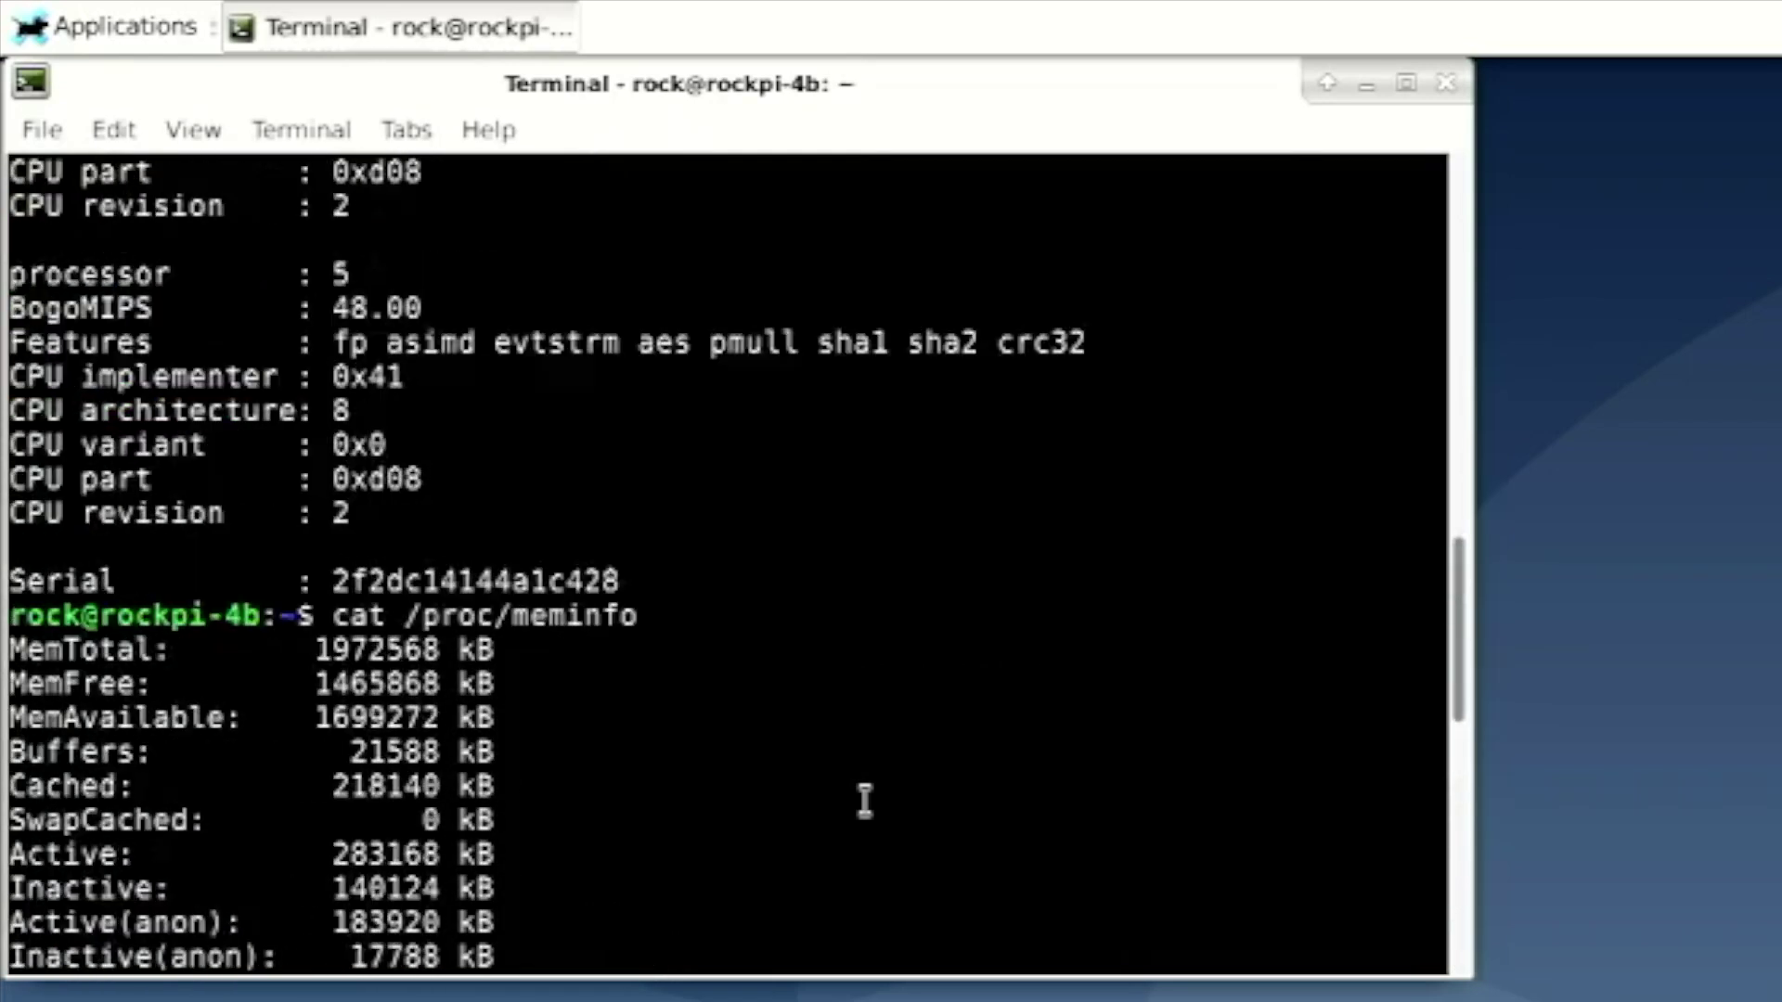
pyautogui.scroll(1, 864, 801)
pyautogui.scroll(-1, 864, 800)
pyautogui.moveTo(226, 616); pyautogui.dragTo(206, 644)
pyautogui.tripleClick(199, 644)
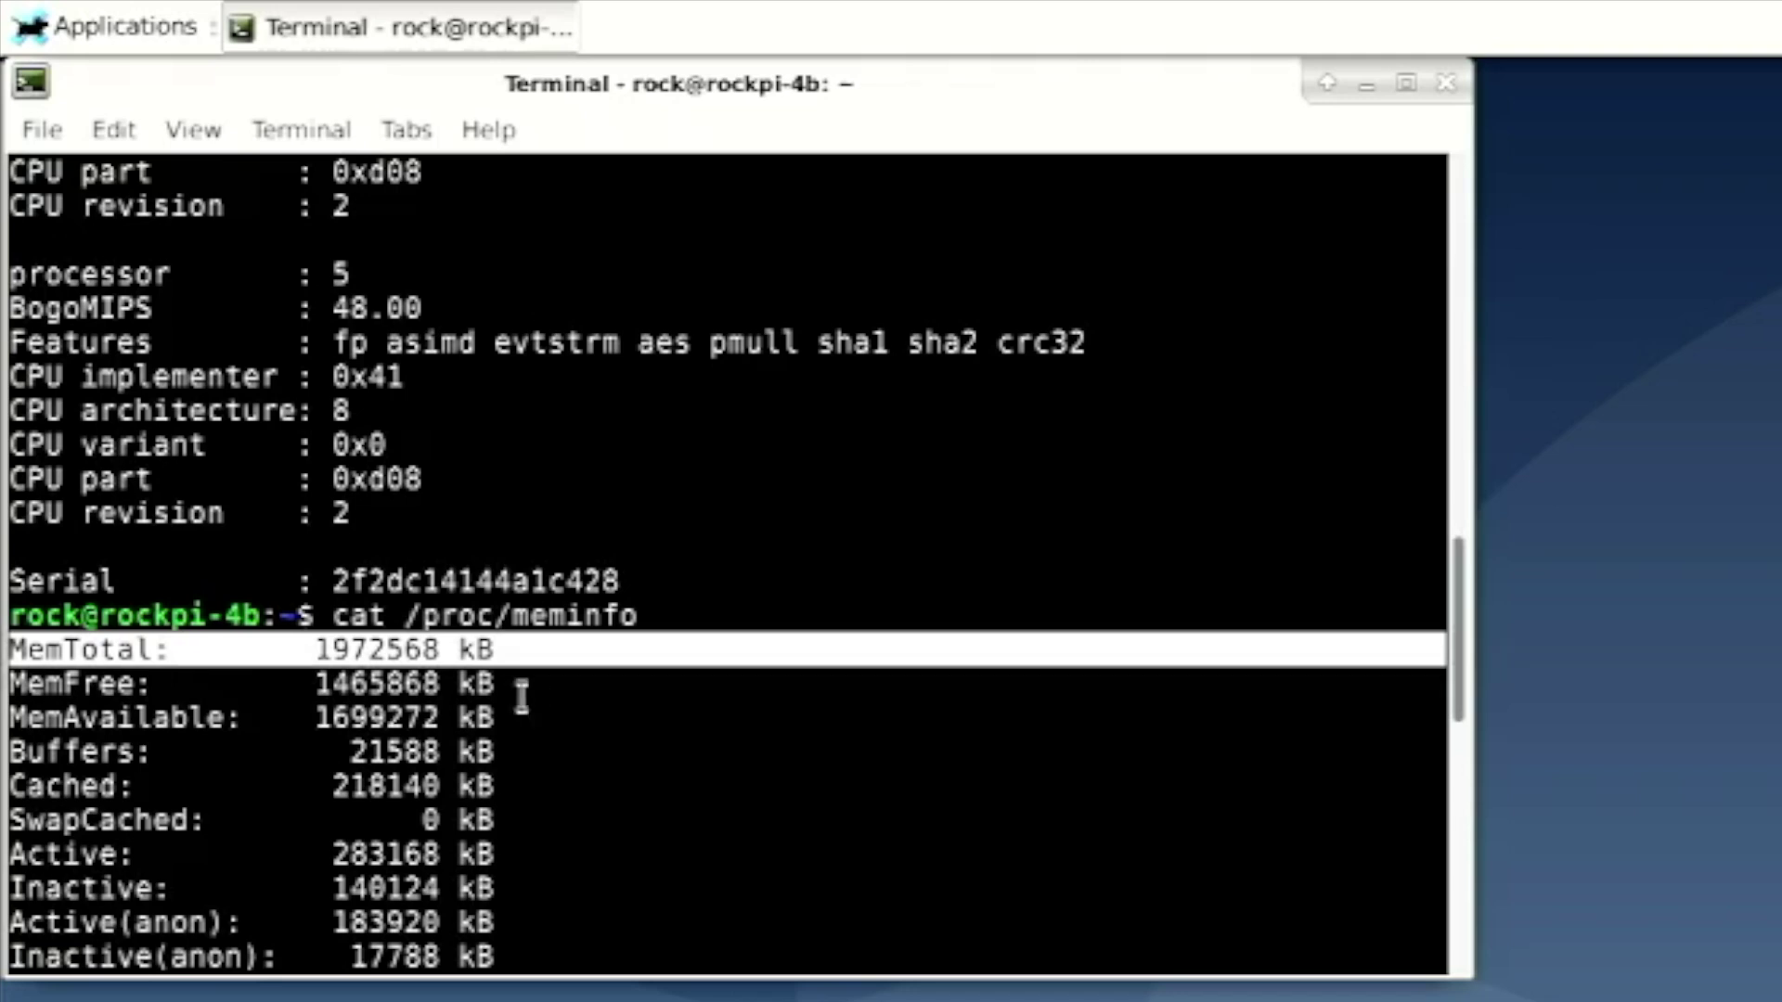
pyautogui.scroll(-10, 520, 700)
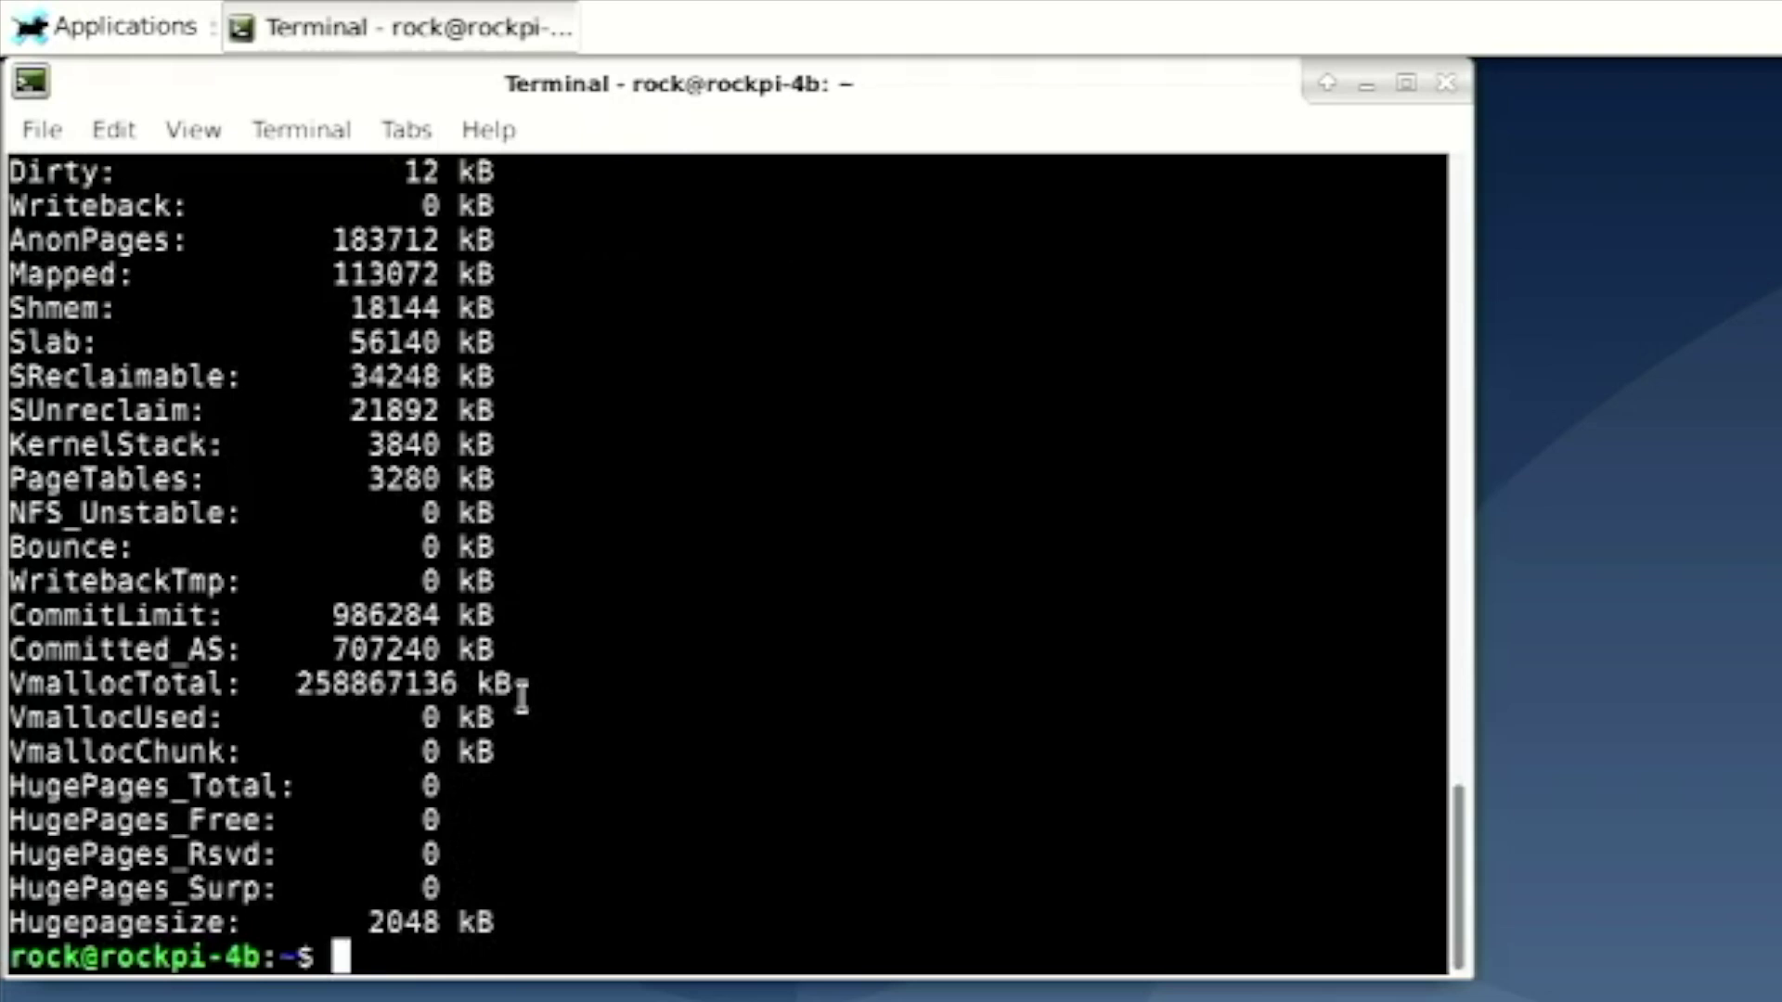
# Change into /proc/device-tree and list its nodes, such as aliases, cpus, i2c, usb and vcc regulators
pyautogui.write('cd /proc/')
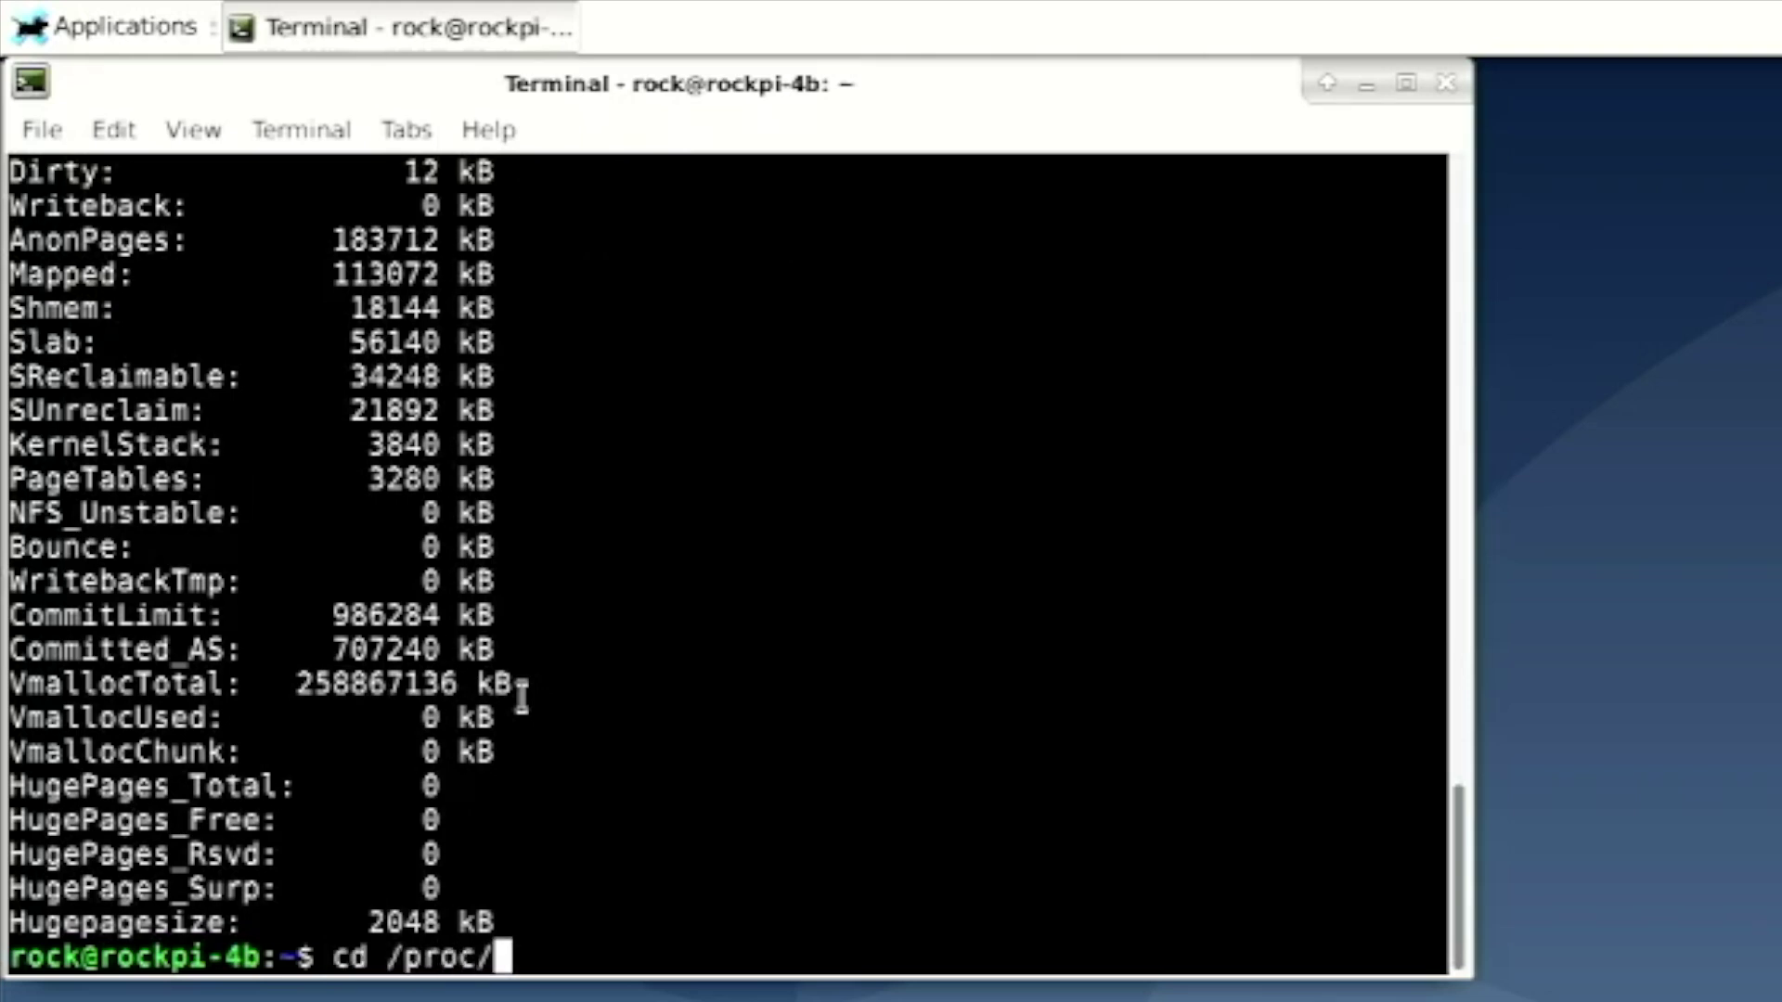
pyautogui.write('device-tree')
pyautogui.press('Return')
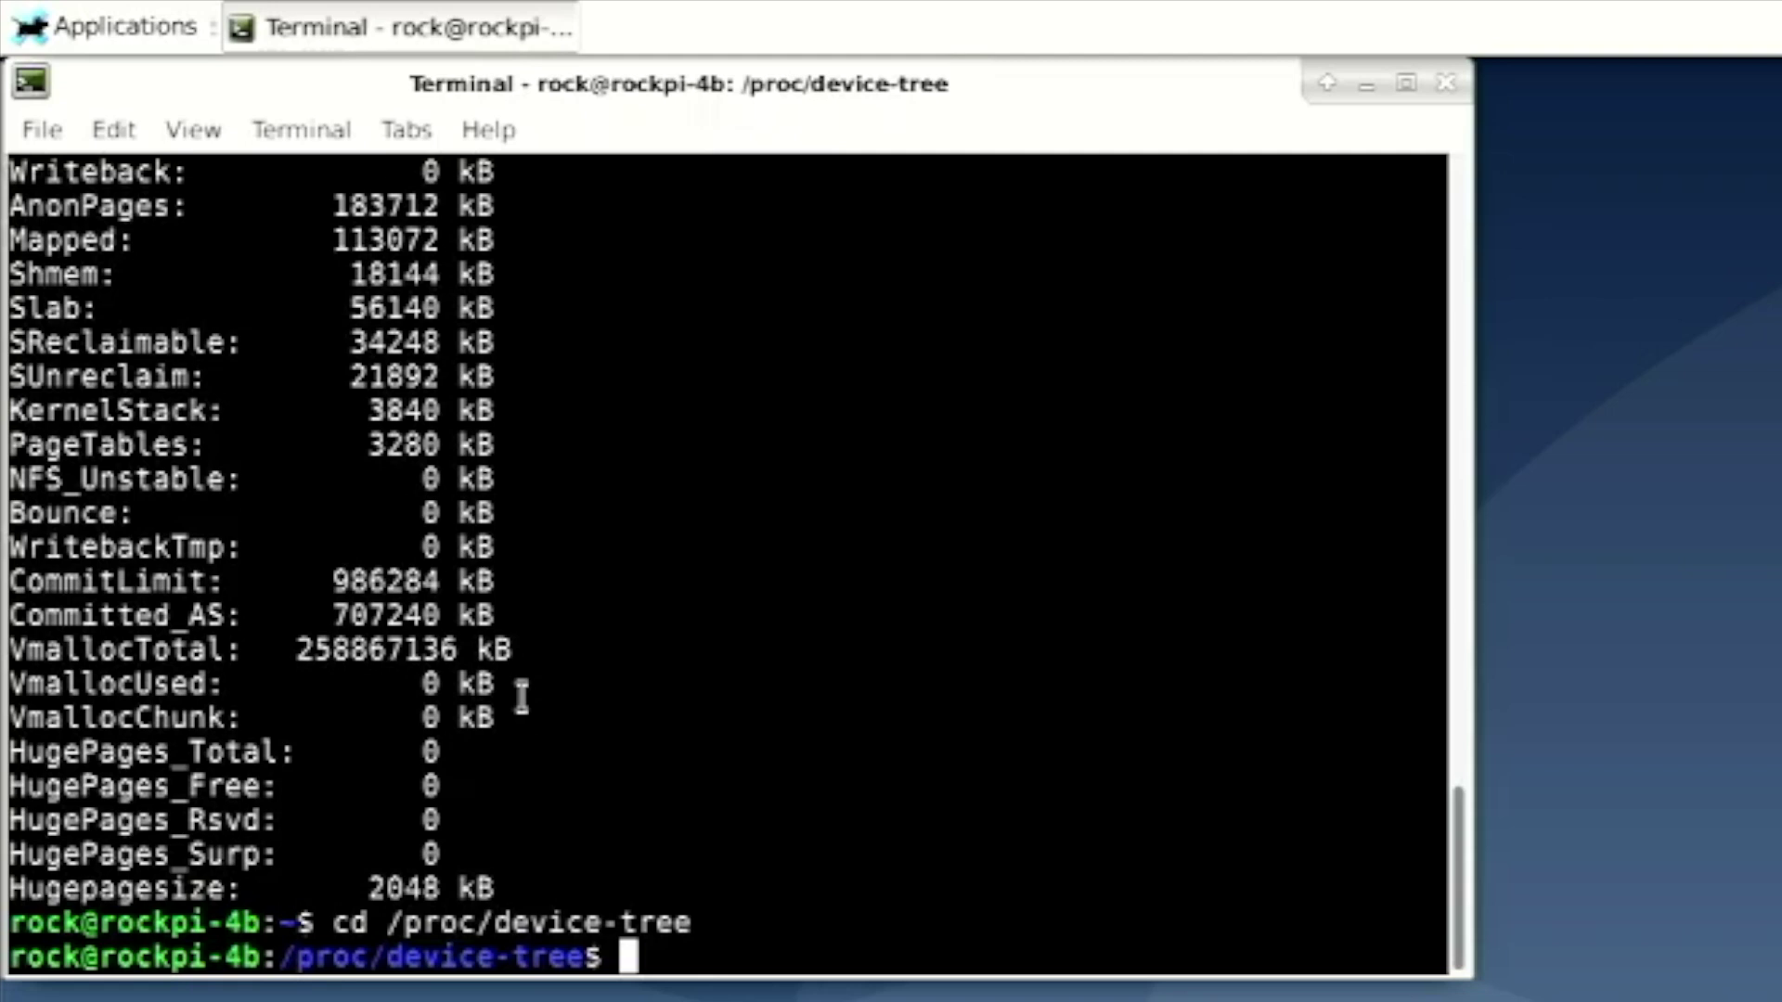
pyautogui.write('ls')
pyautogui.press('Return')
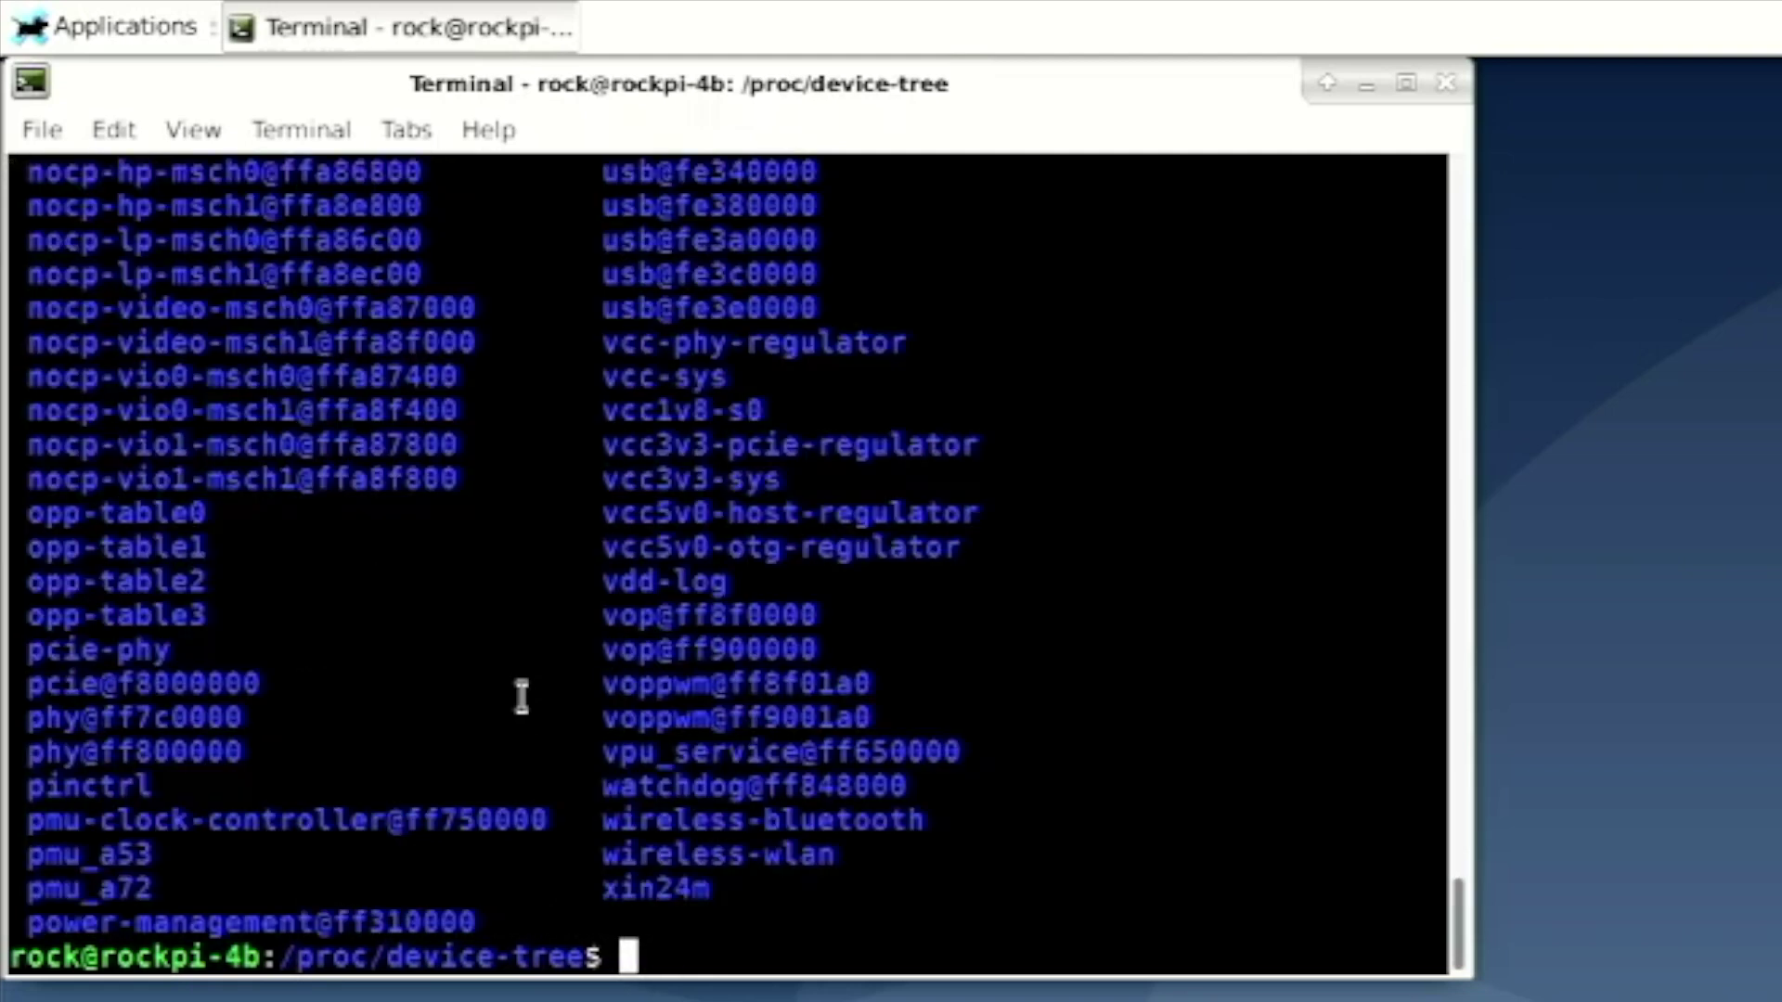
pyautogui.scroll(2, 651, 703)
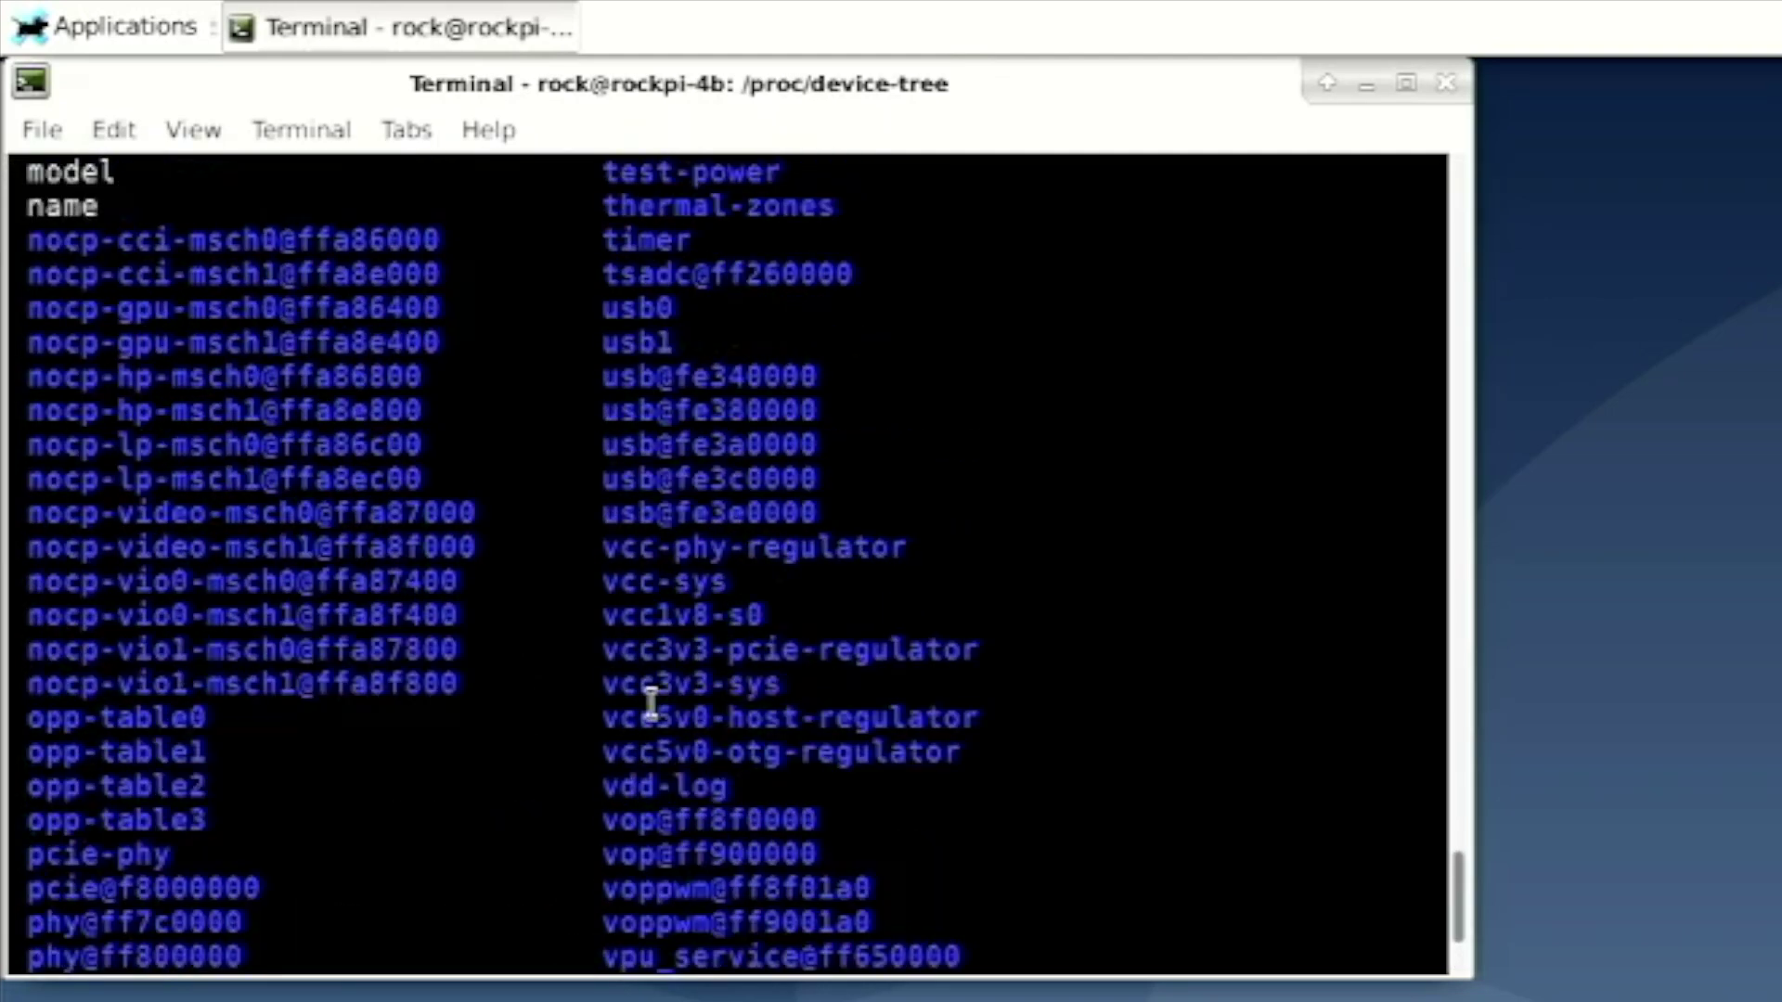
pyautogui.scroll(1, 651, 702)
pyautogui.scroll(4, 651, 702)
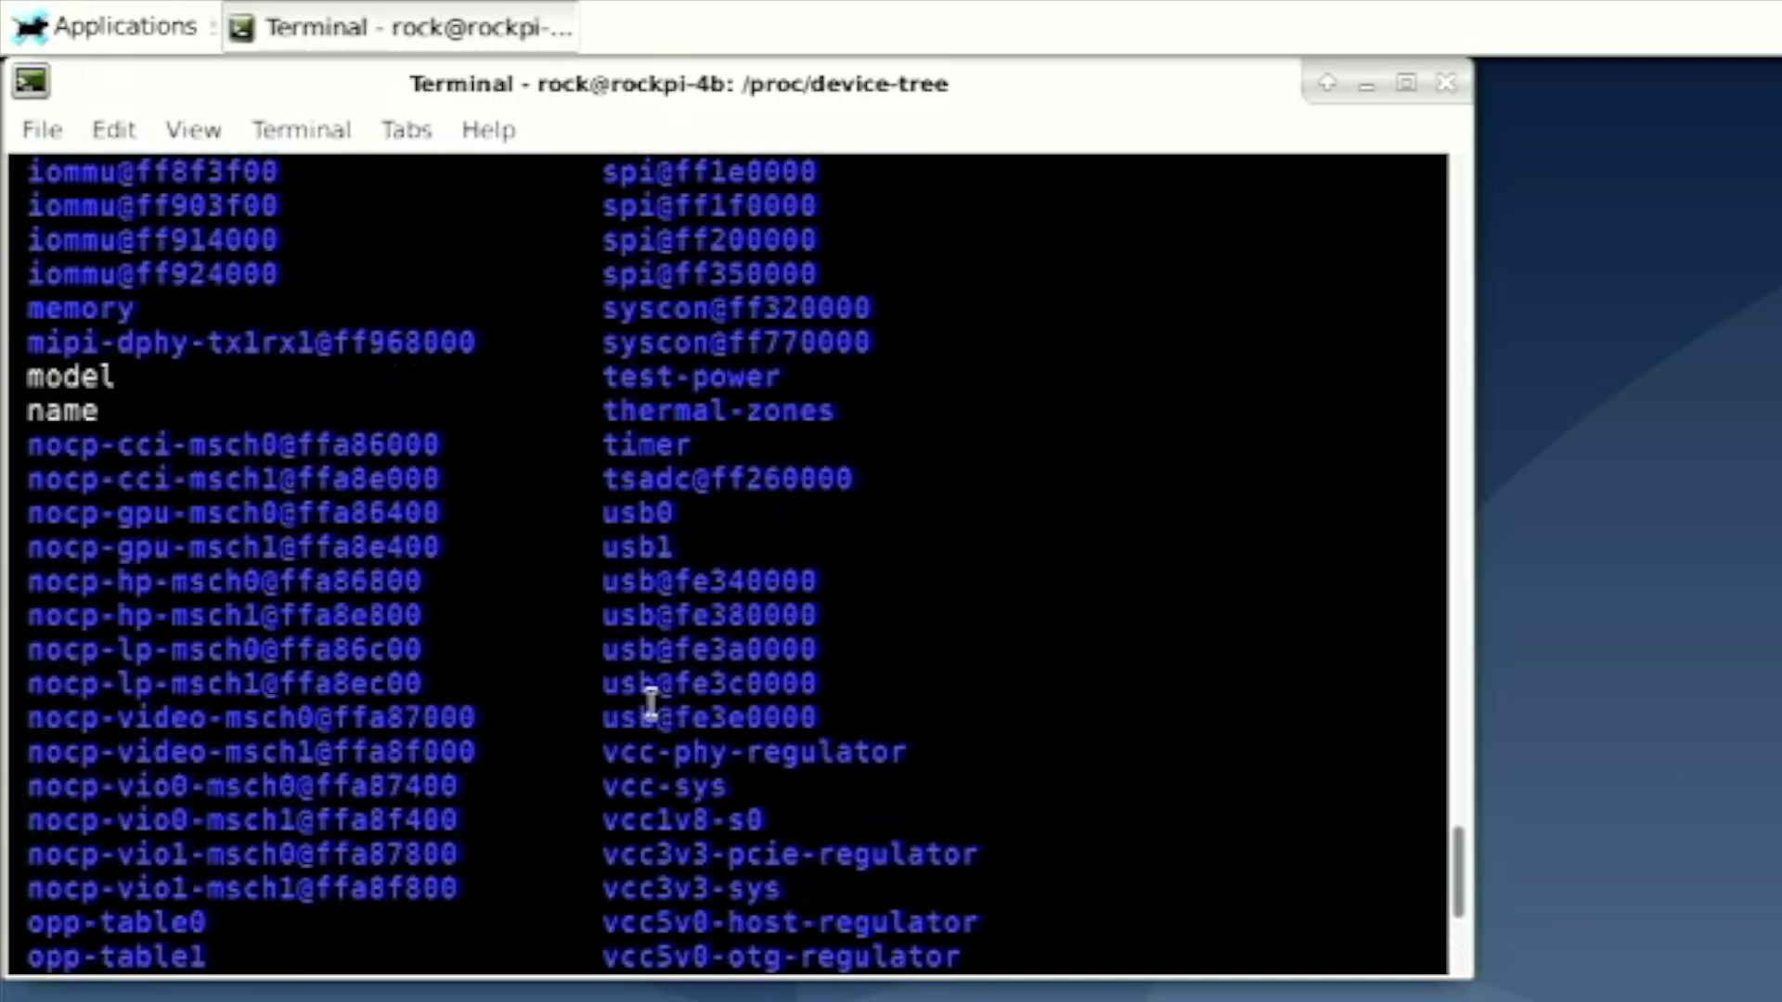
pyautogui.scroll(2, 648, 702)
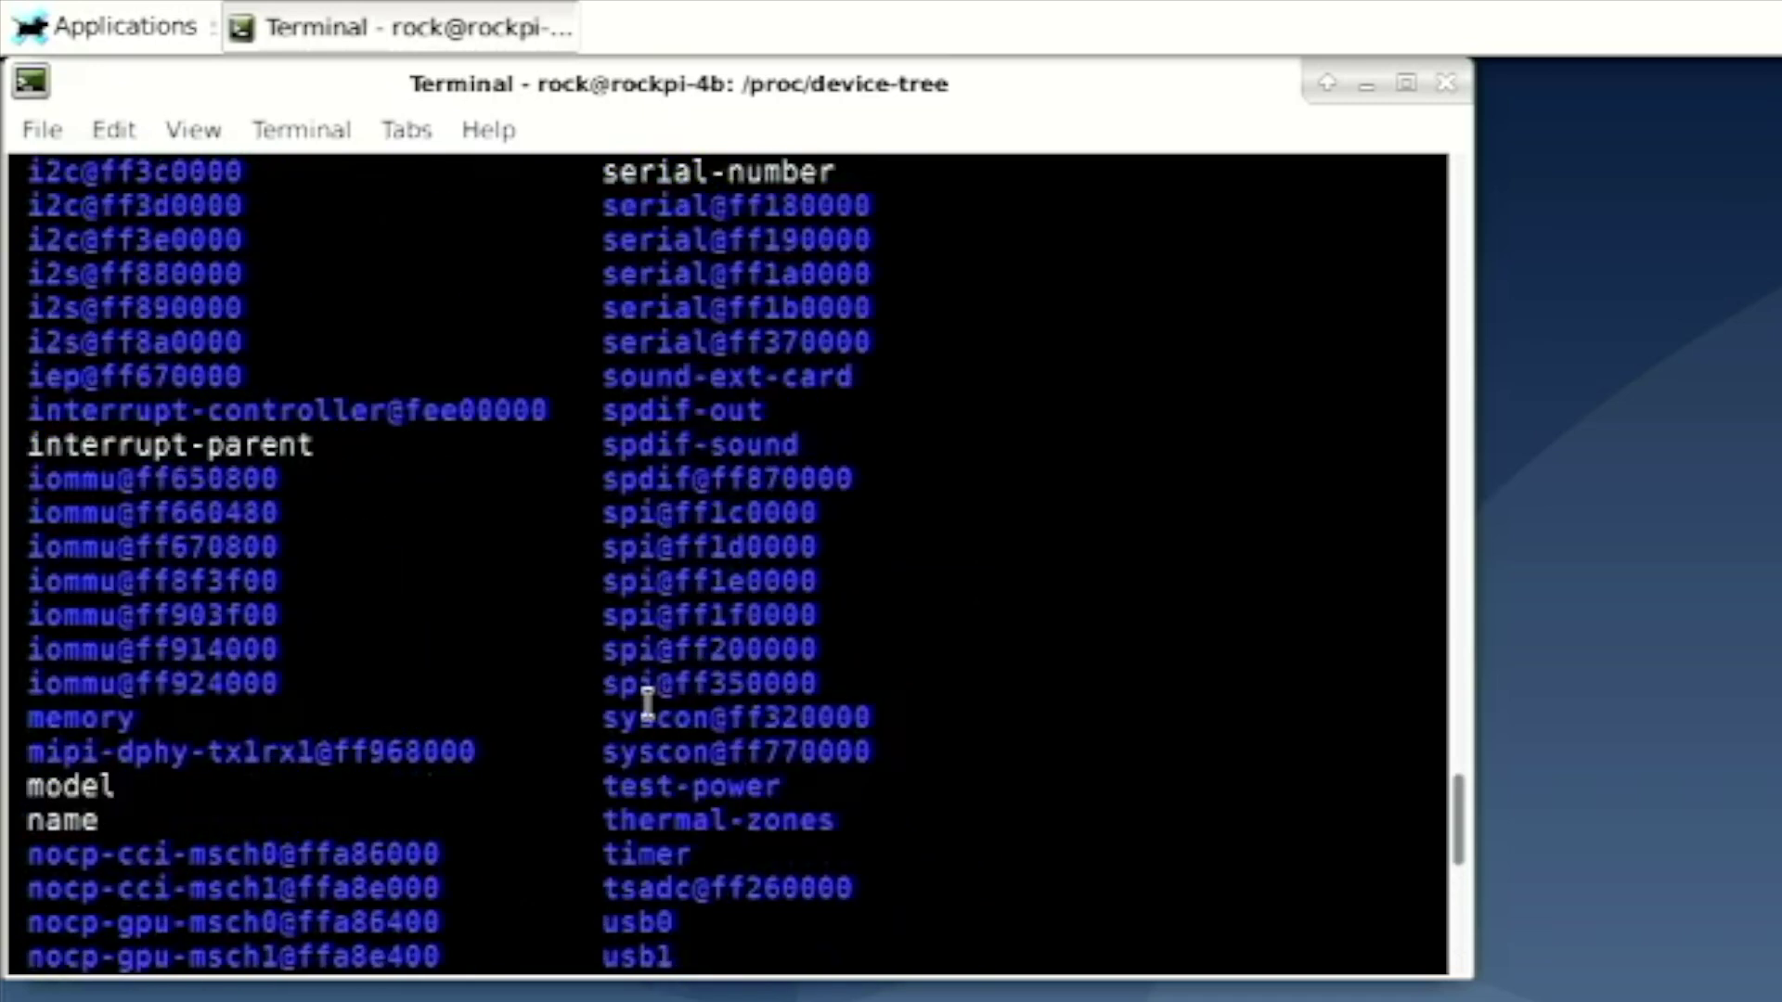
pyautogui.scroll(5, 648, 705)
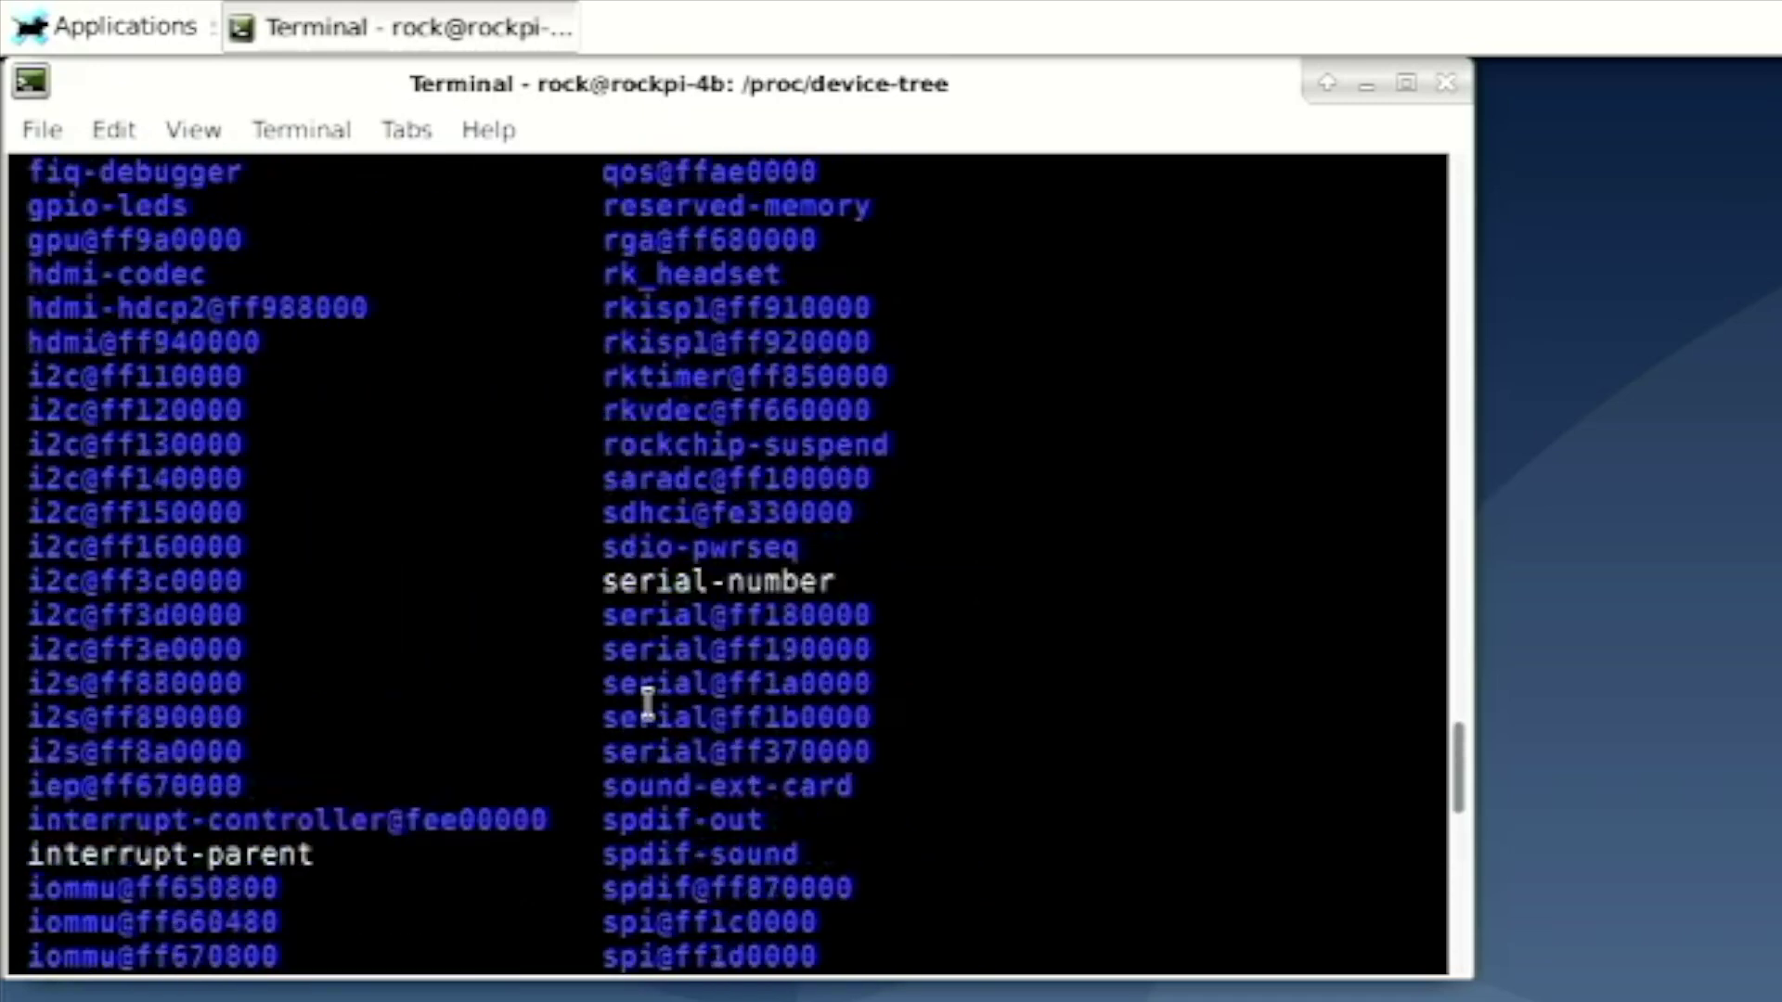
pyautogui.scroll(4, 646, 707)
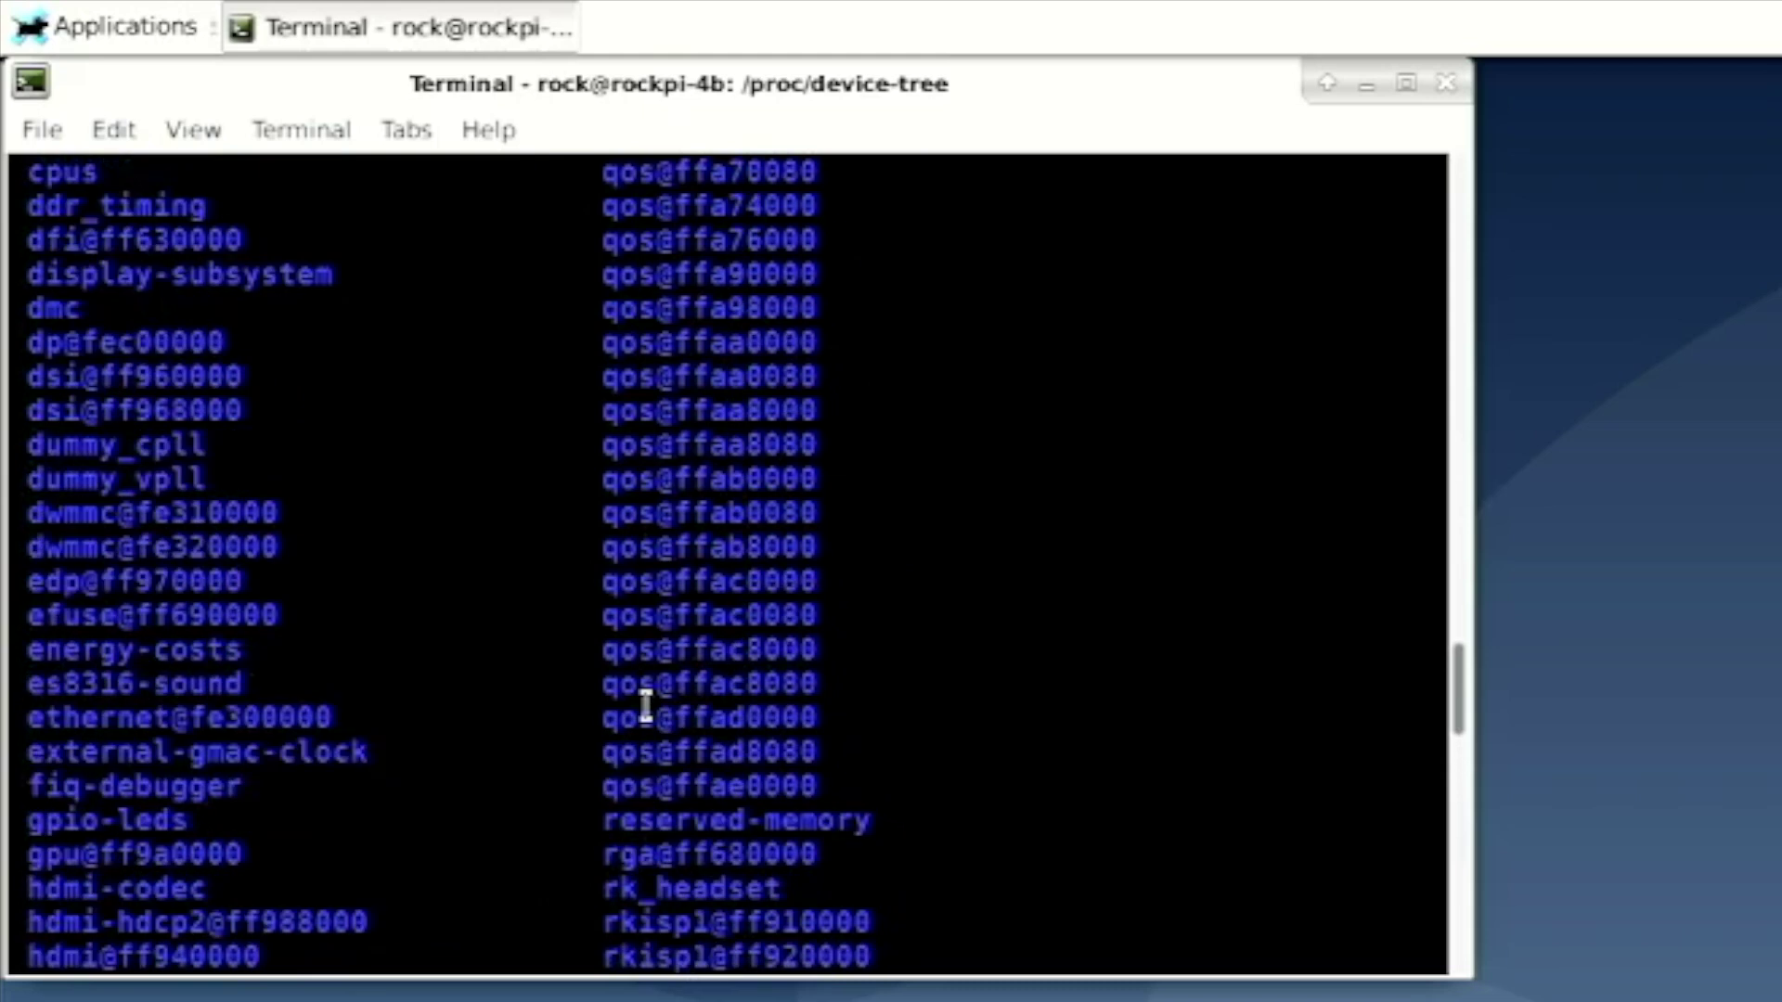
pyautogui.scroll(5, 646, 710)
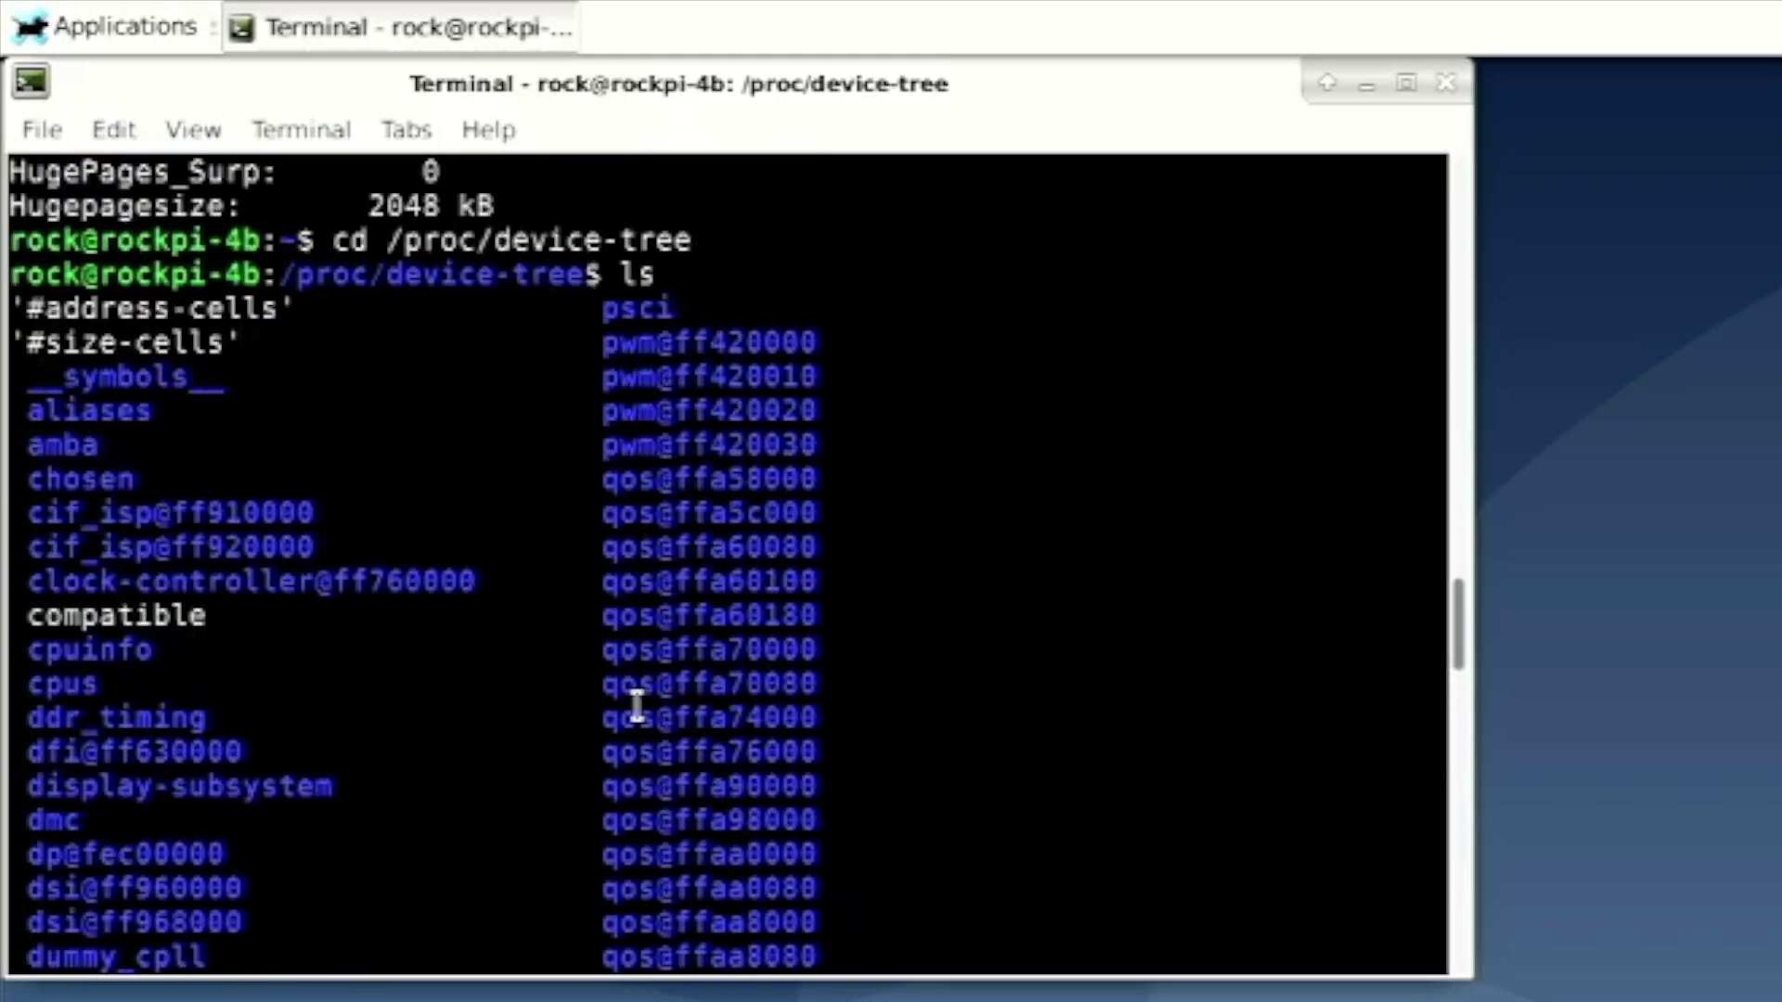
pyautogui.scroll(1, 637, 708)
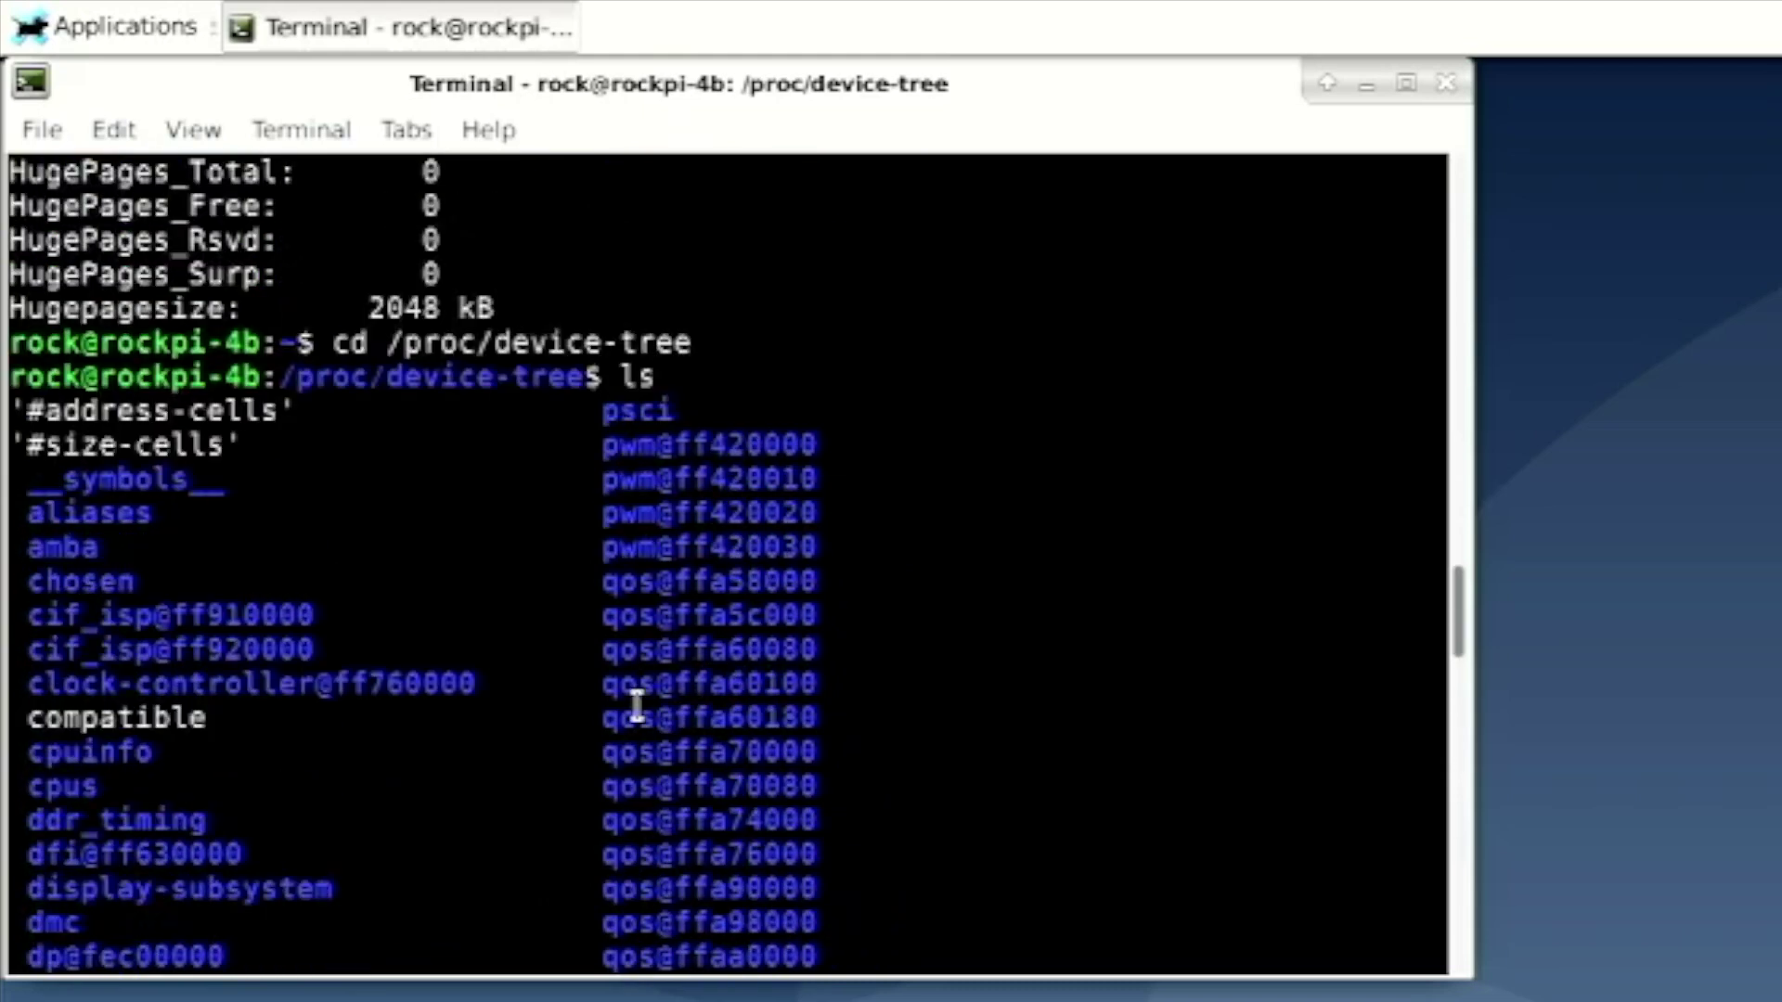
# Run 'cat name' (prints nothing), then 'cat model', which shows the board as ROCK PI 4B
pyautogui.write('cat name')
pyautogui.press('Return')
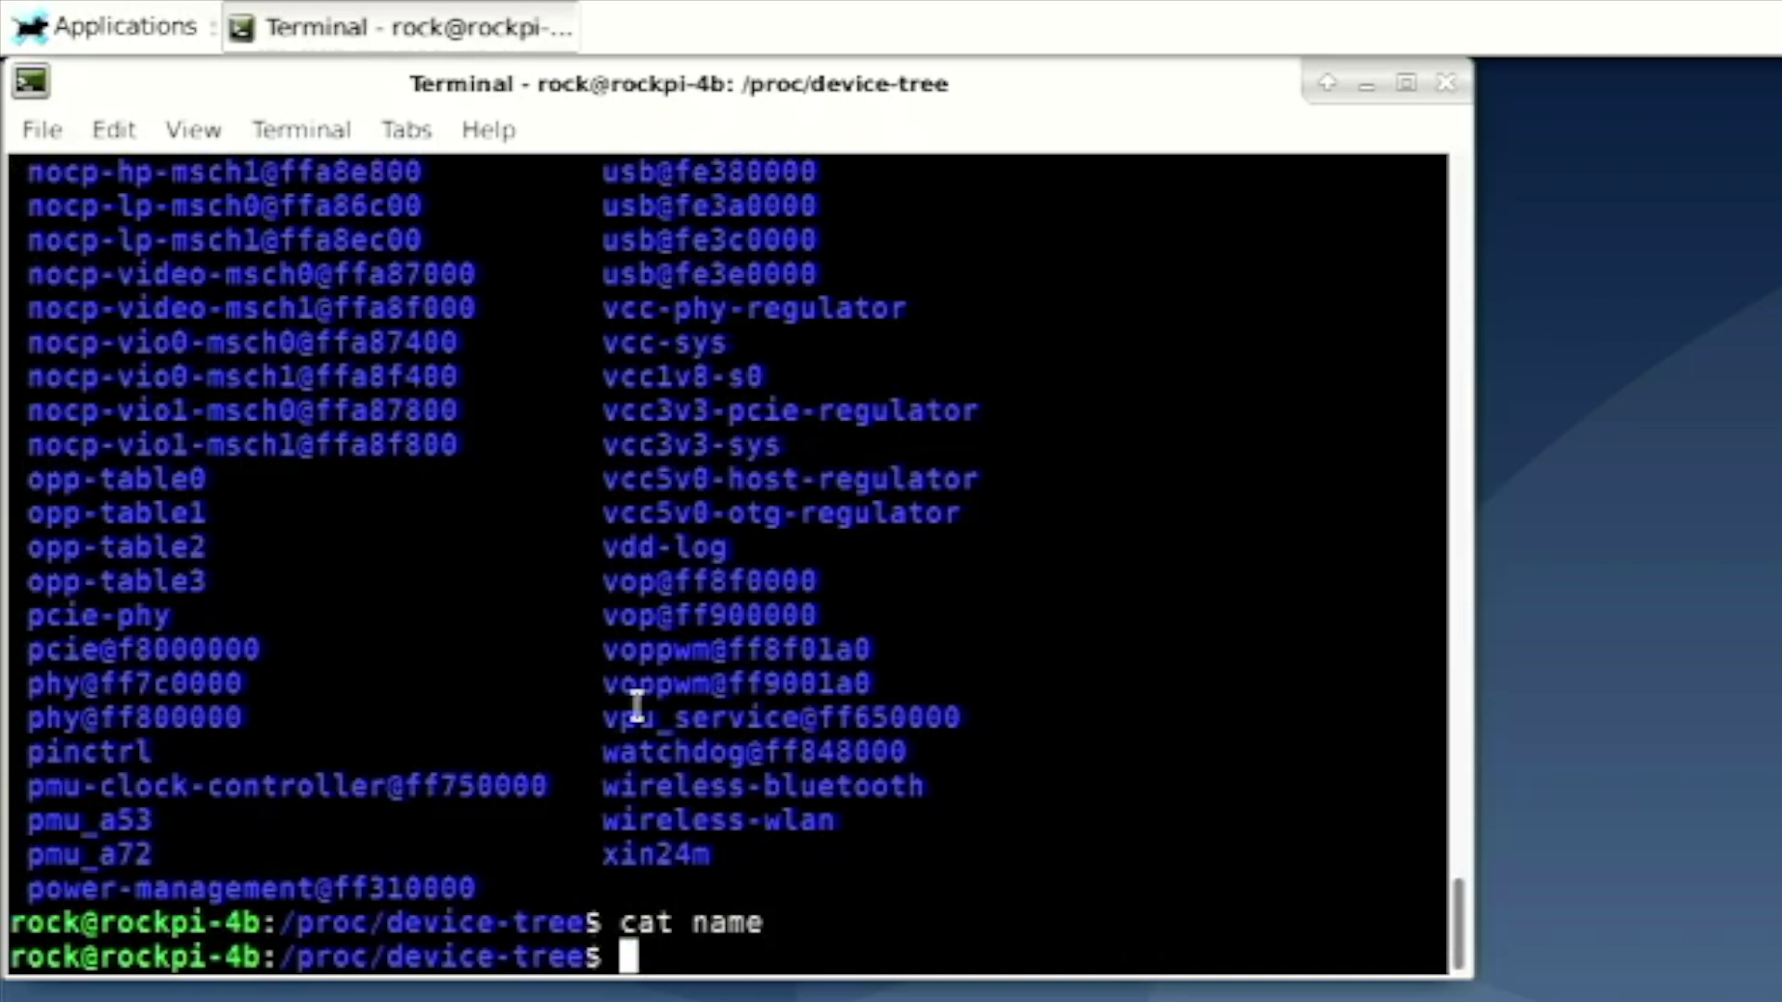
pyautogui.write('cat model')
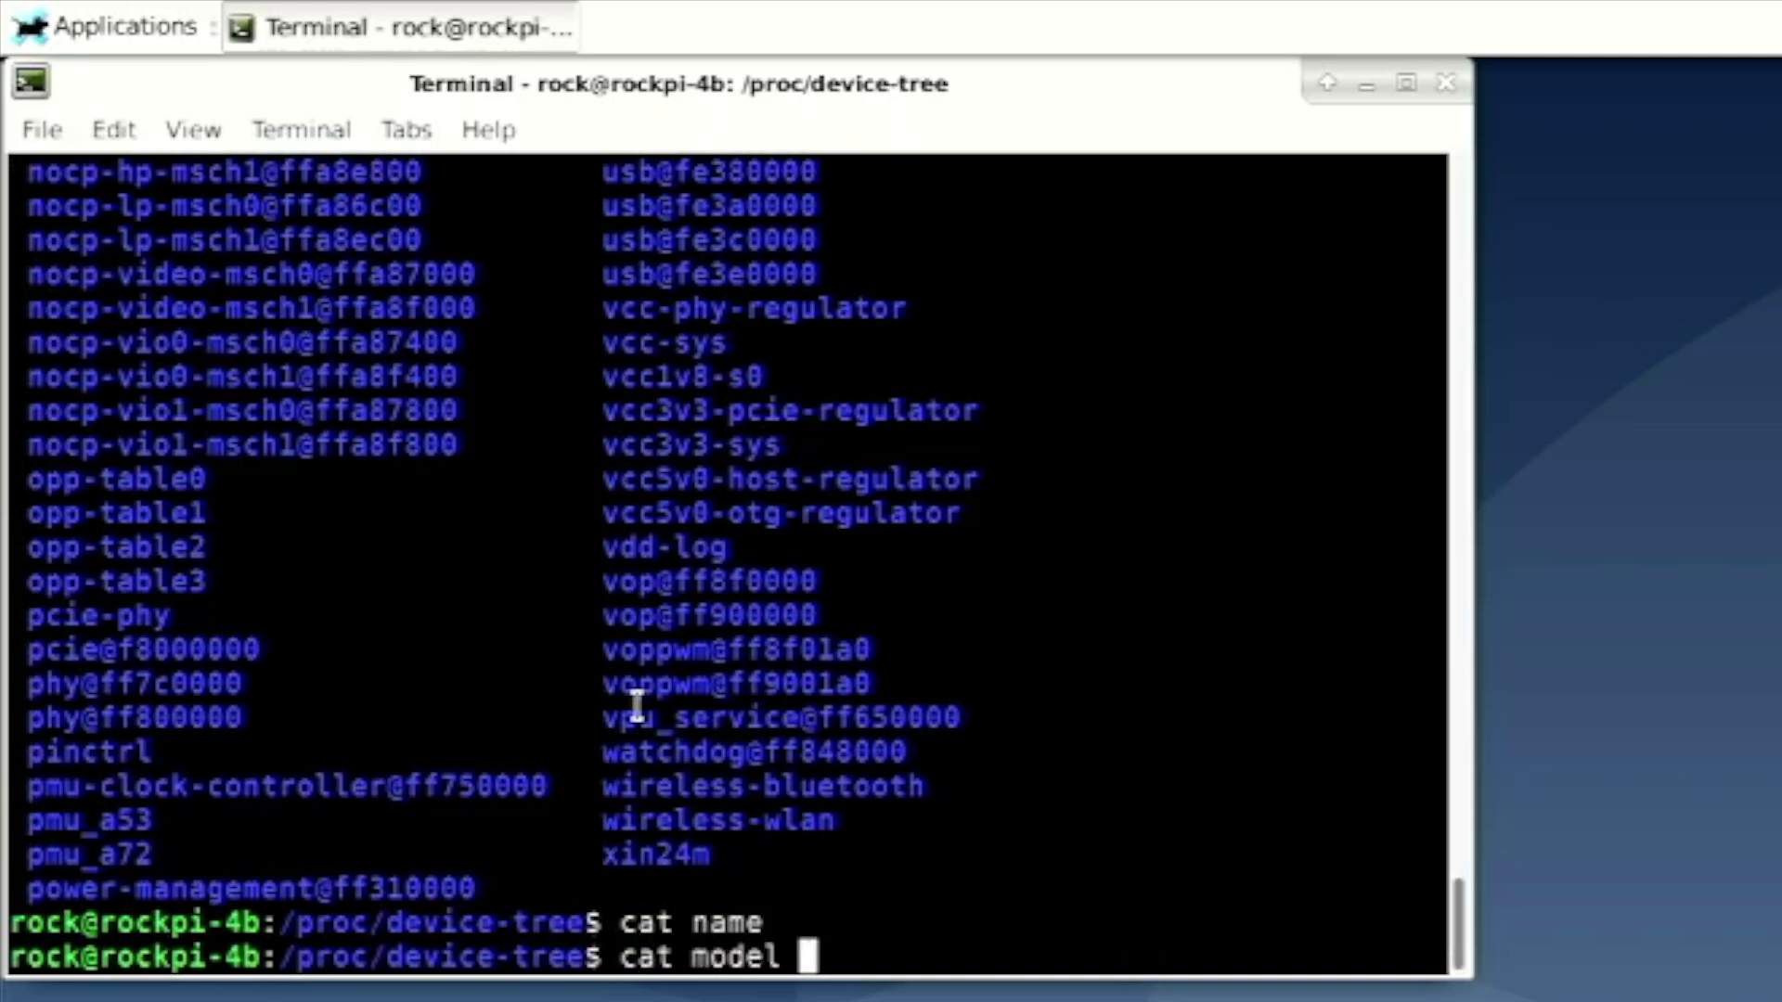
pyautogui.press('Return')
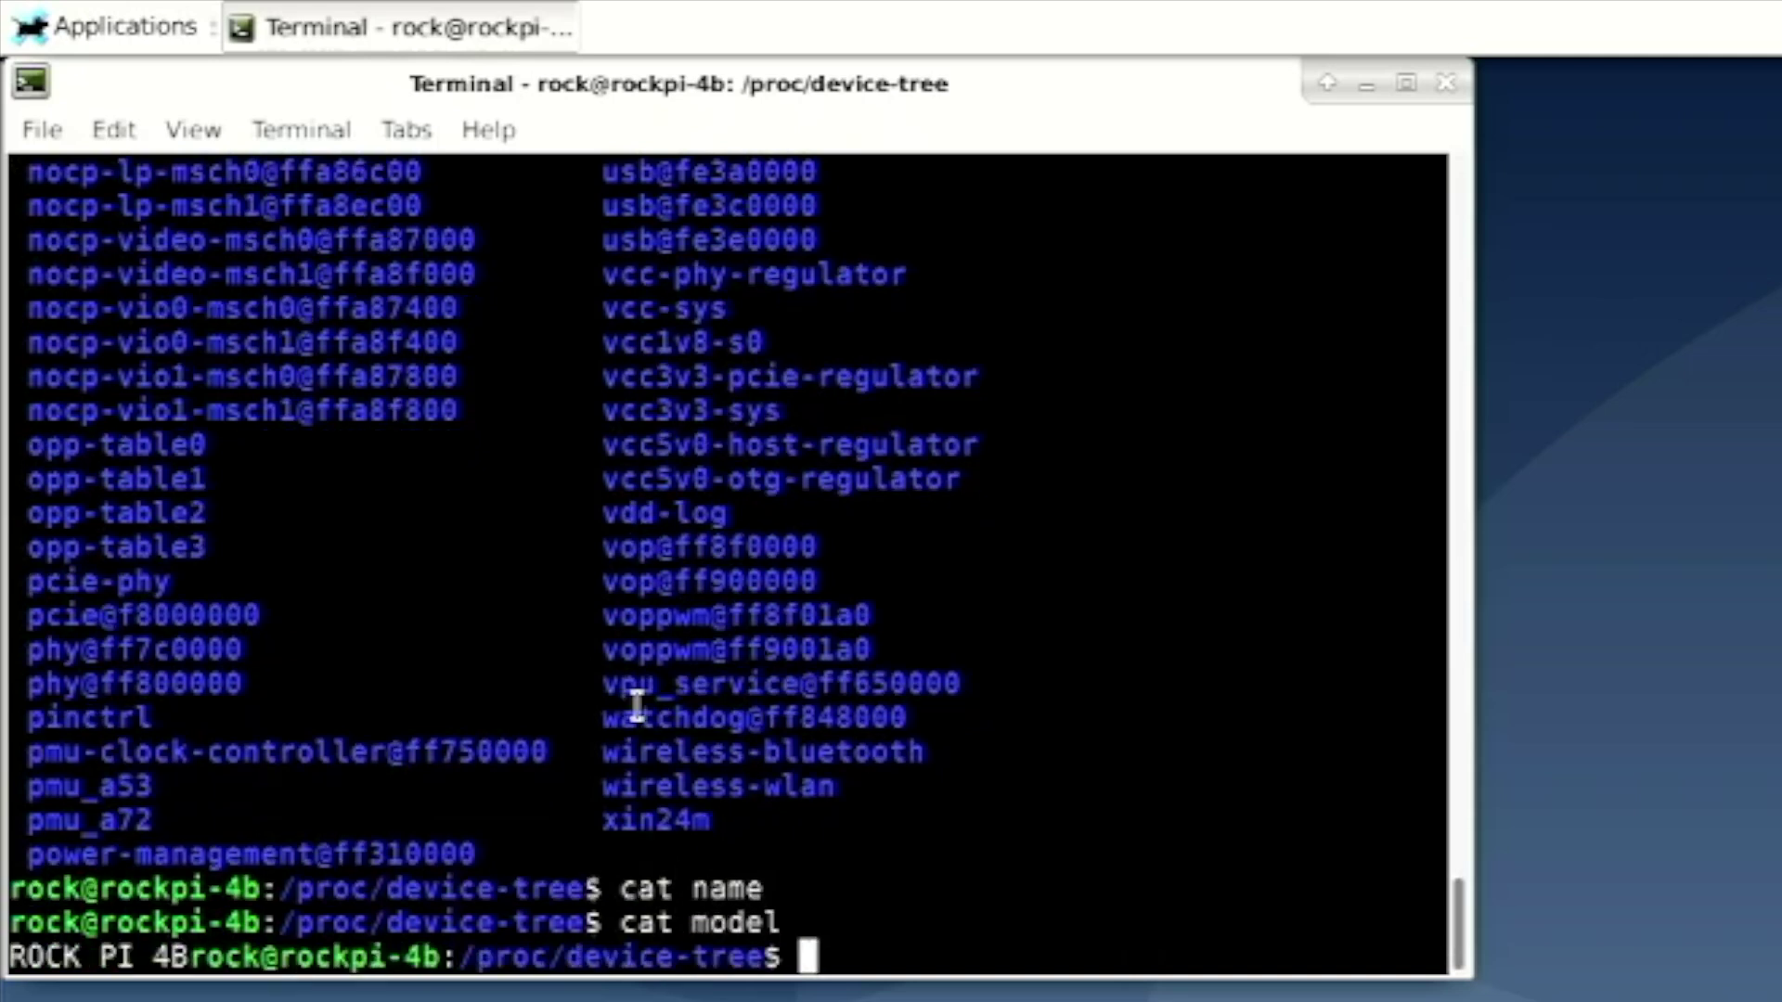